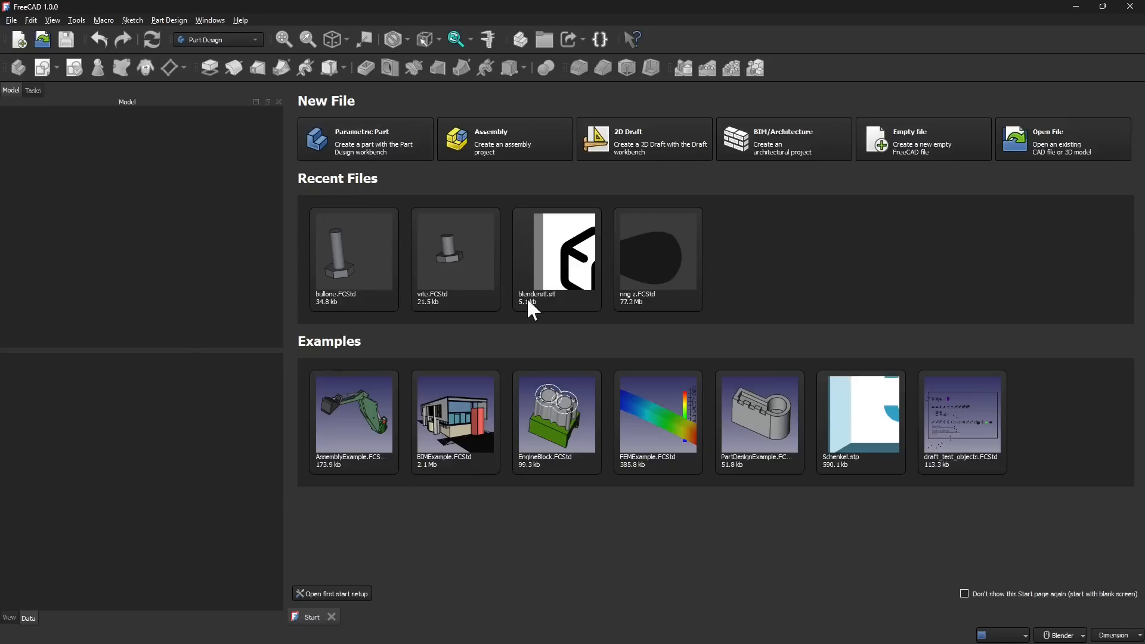
# - Create a new parametric part and set the document label to "Bolt Example"
pyautogui.click(358, 144)
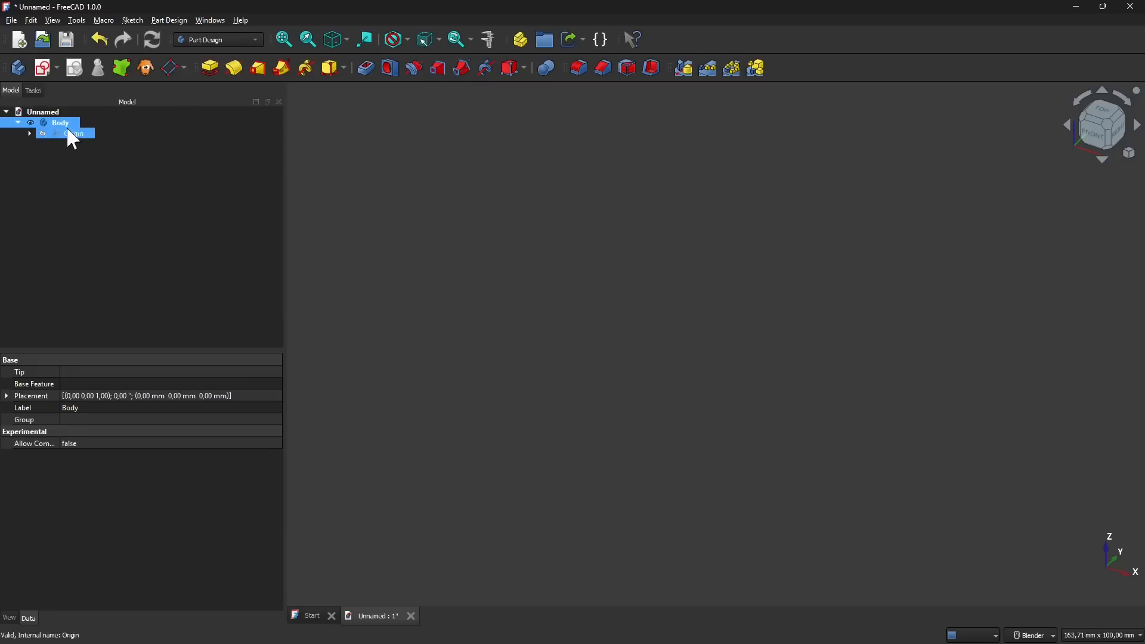
pyautogui.click(49, 111)
pyautogui.rightClick(50, 112)
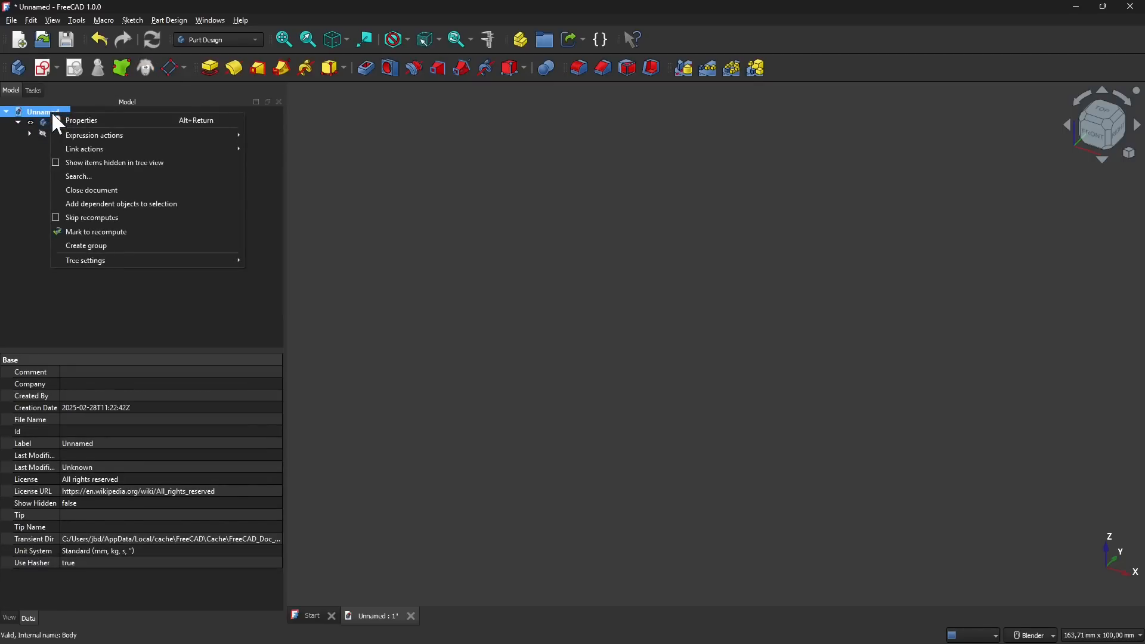
pyautogui.click(98, 438)
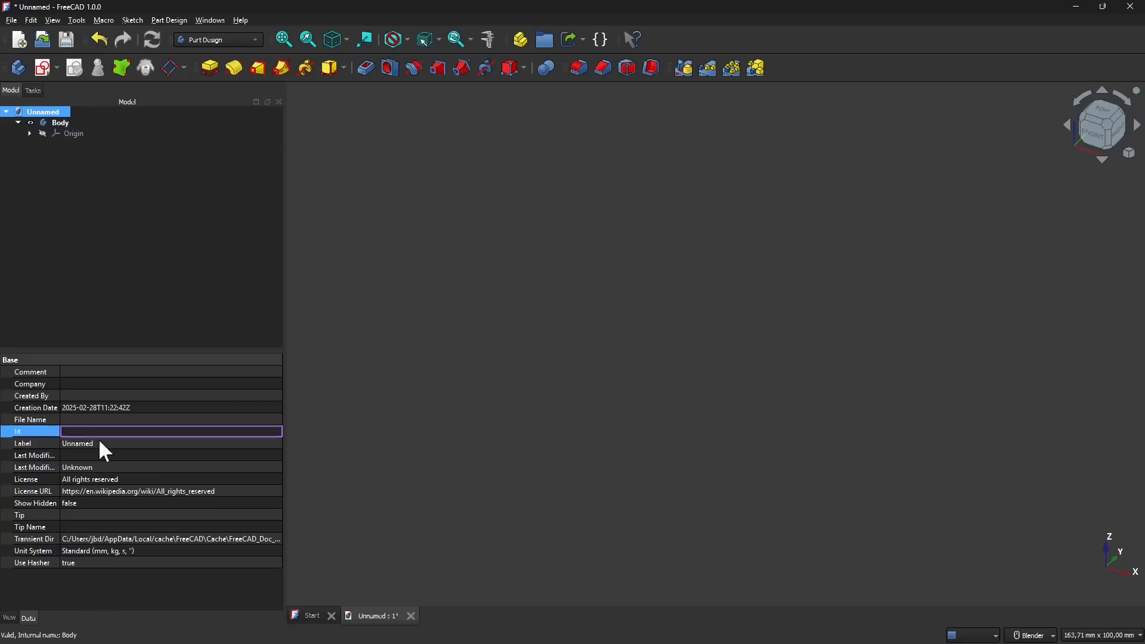
pyautogui.click(99, 438)
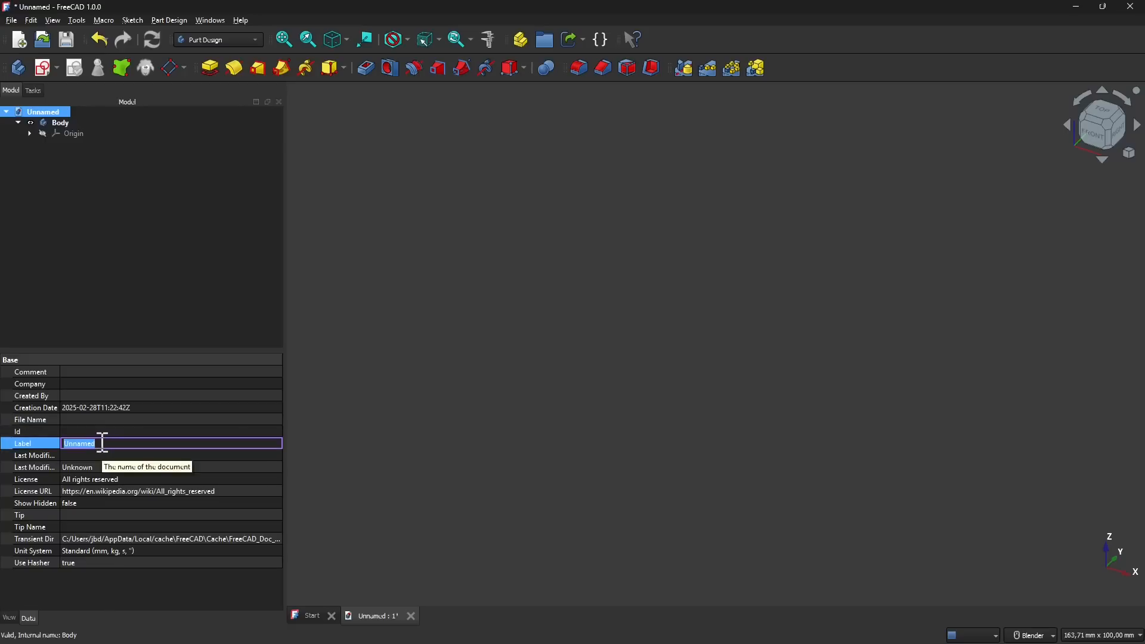
pyautogui.write('Bolt')
pyautogui.press('Return')
pyautogui.click(100, 444)
pyautogui.click(102, 442)
pyautogui.write('Example')
pyautogui.click(139, 281)
pyautogui.click(47, 112)
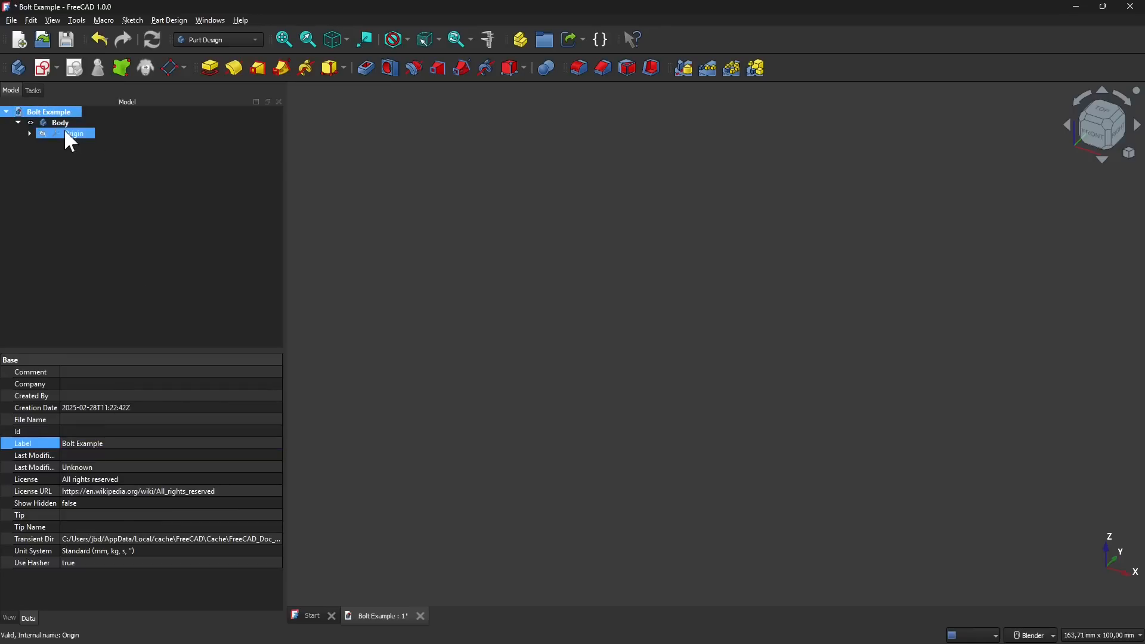
pyautogui.click(59, 123)
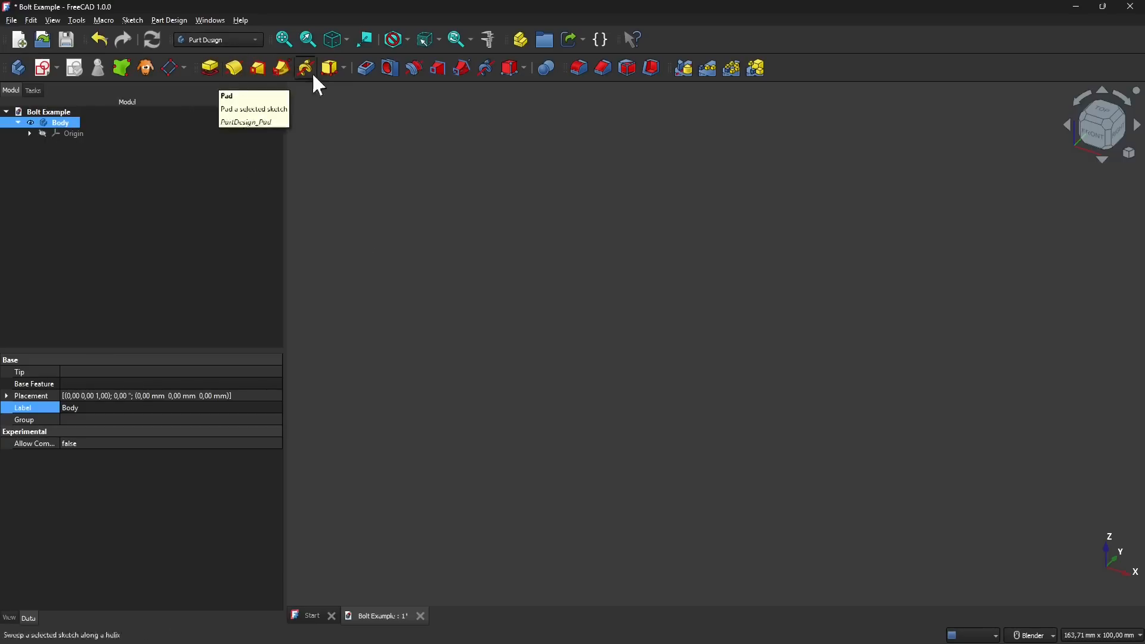
pyautogui.click(344, 69)
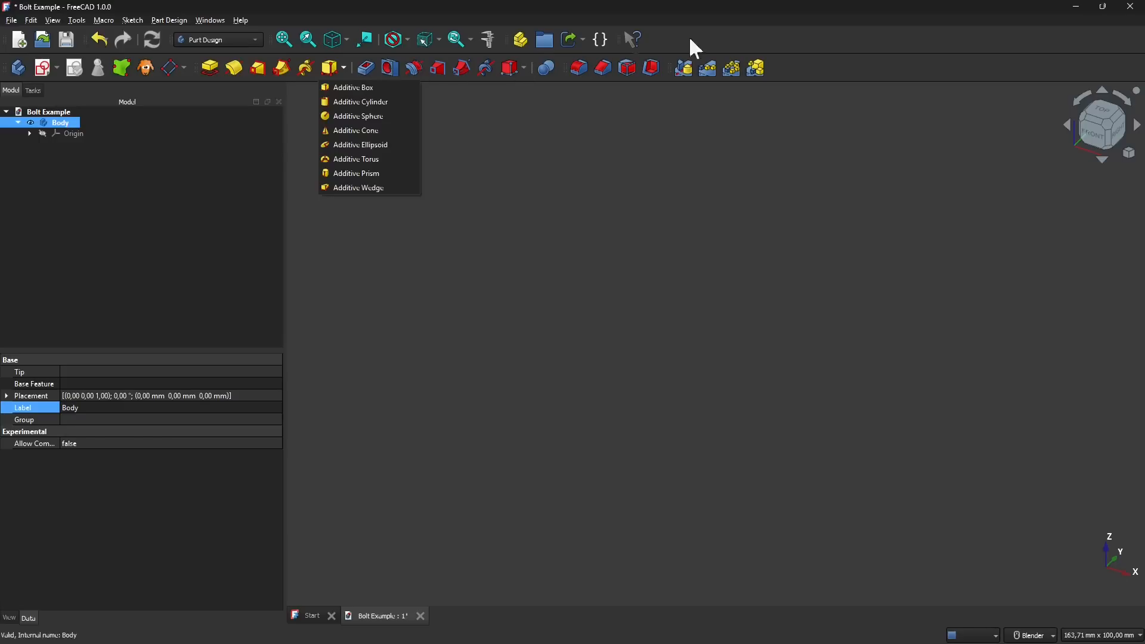
pyautogui.click(811, 61)
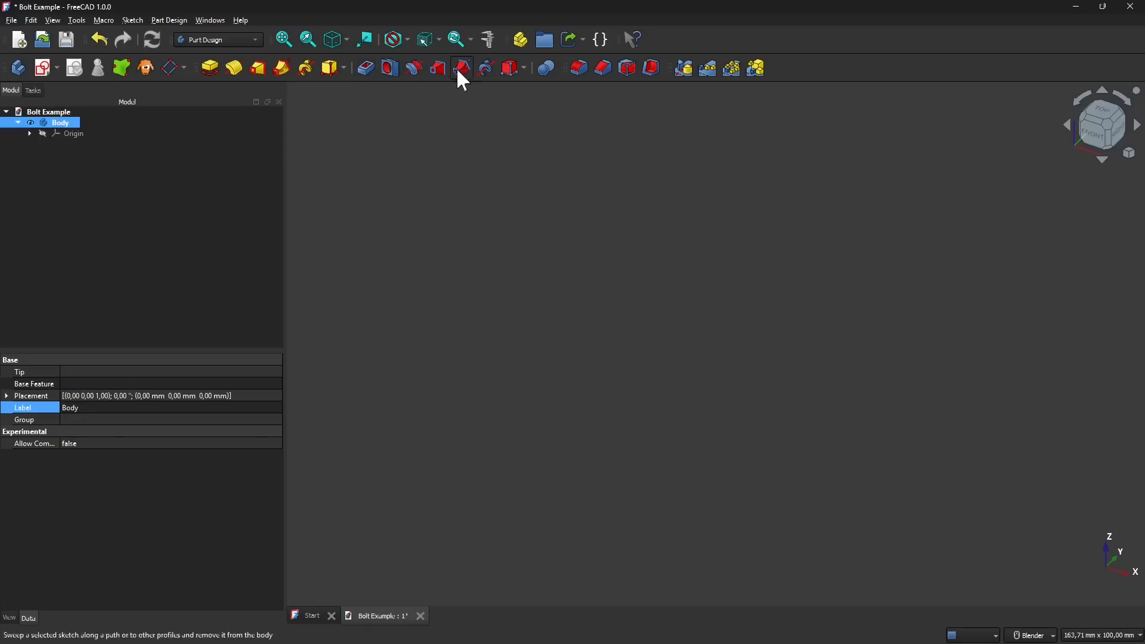
pyautogui.click(521, 70)
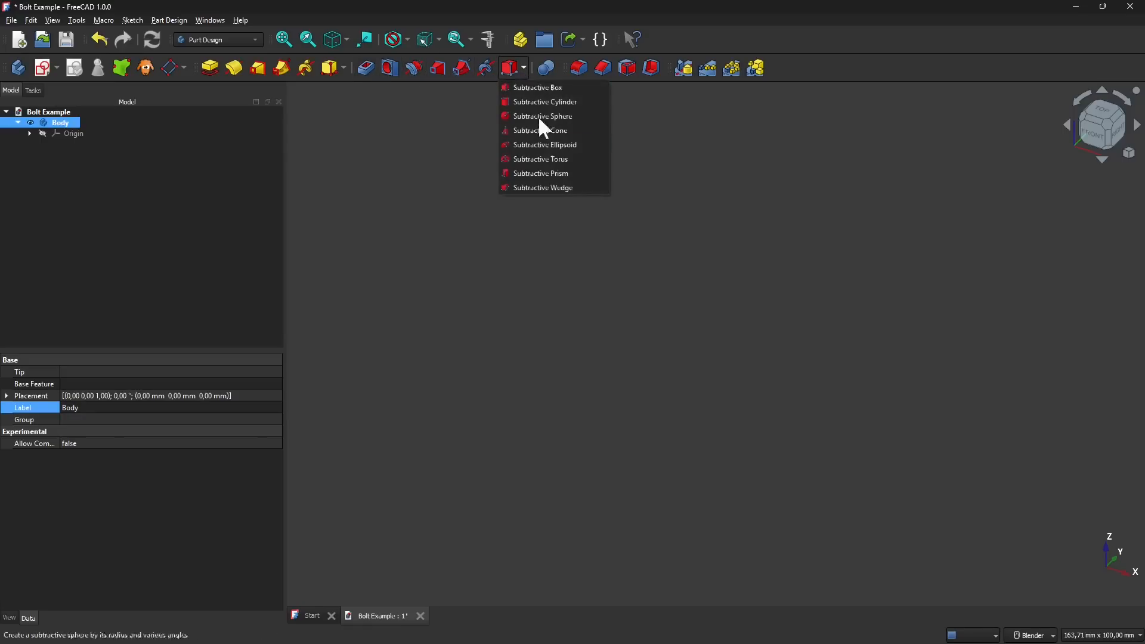
pyautogui.click(521, 72)
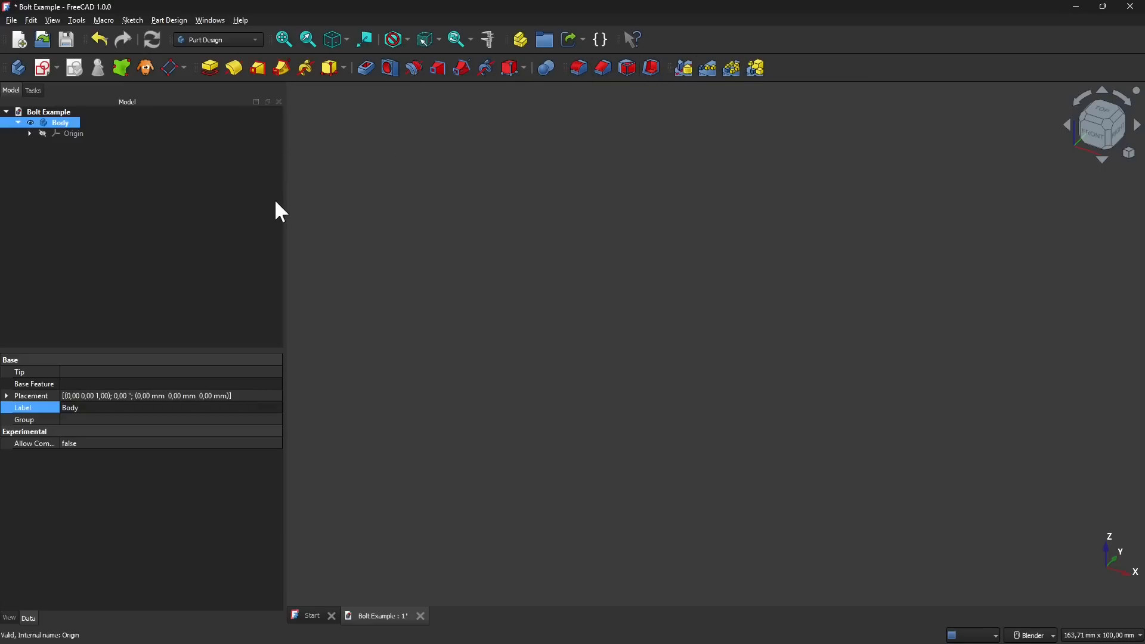
# - Add an additive prism primitive to the body
pyautogui.click(342, 74)
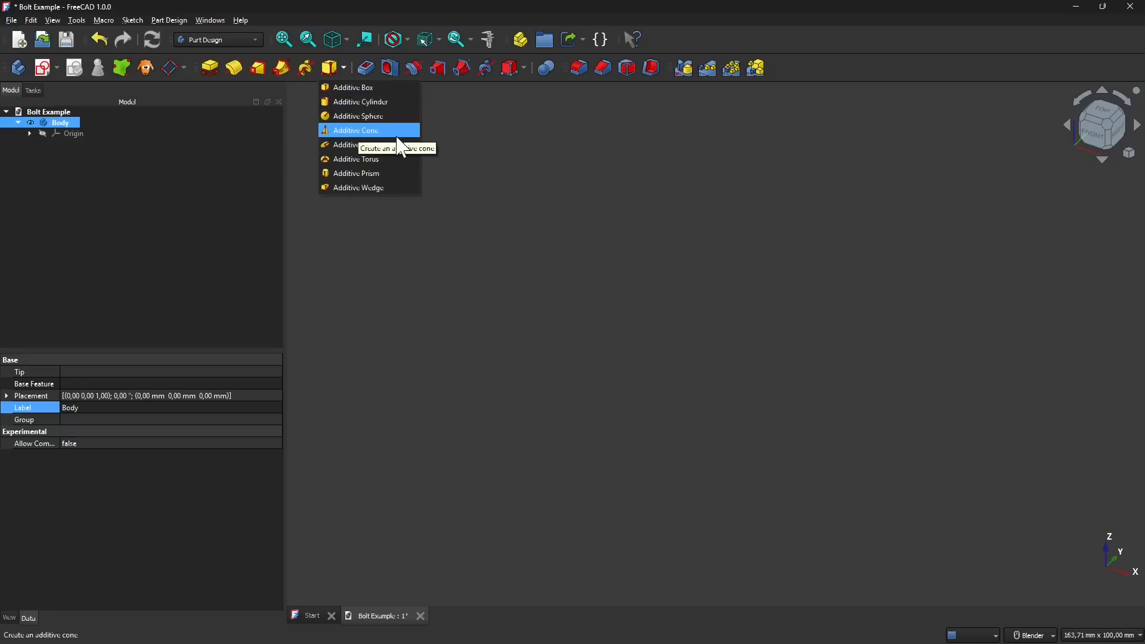
pyautogui.click(343, 174)
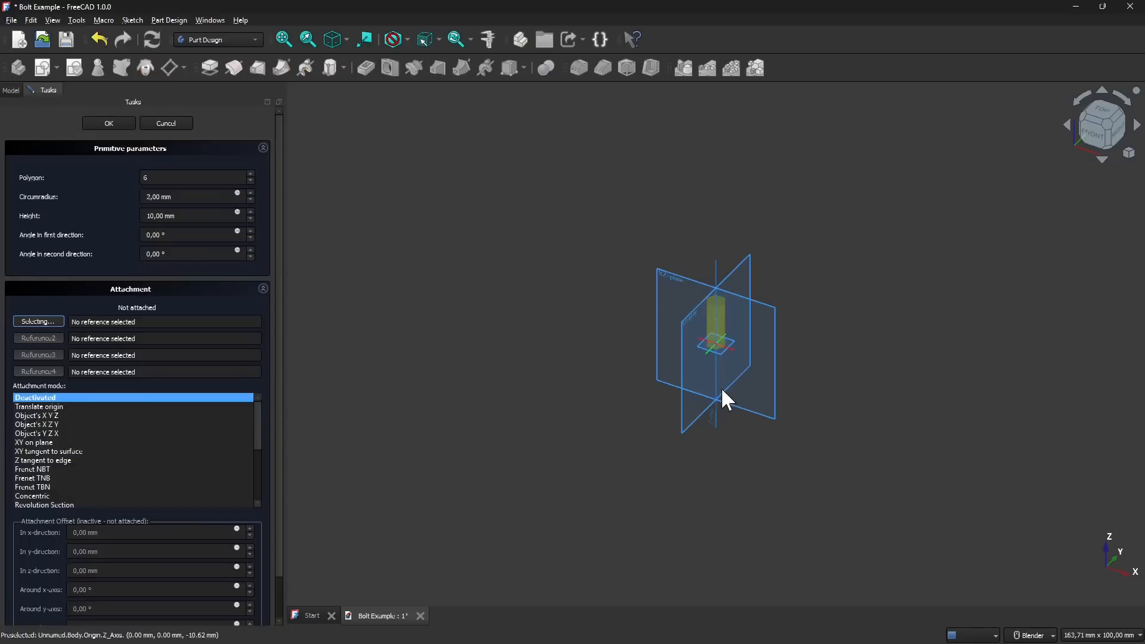
pyautogui.scroll(5, 719, 245)
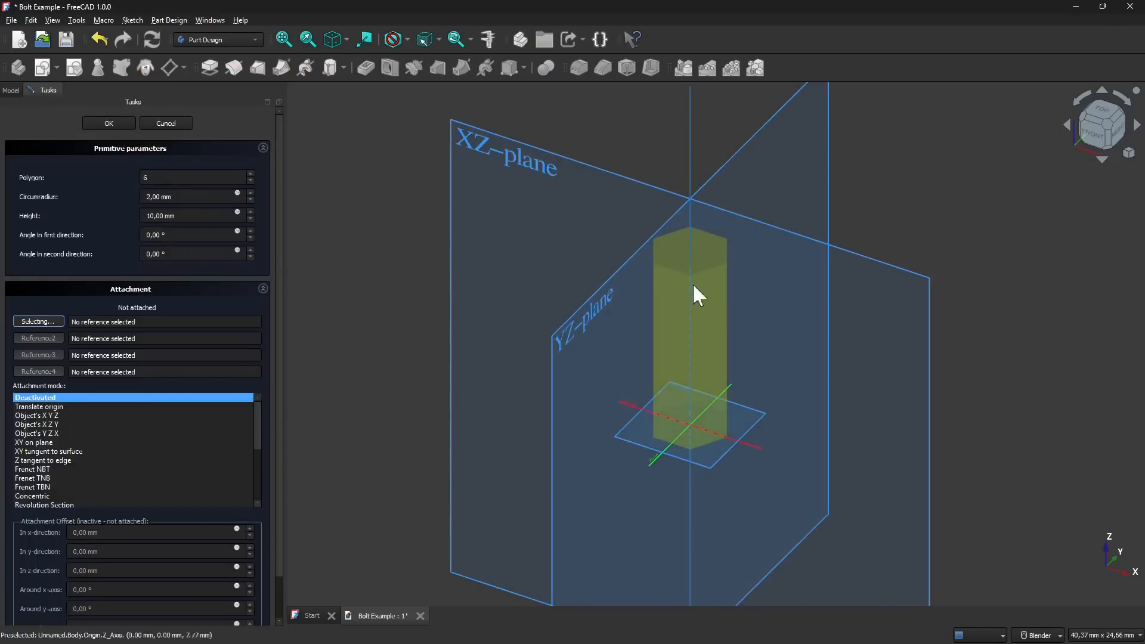
pyautogui.scroll(-3, 656, 309)
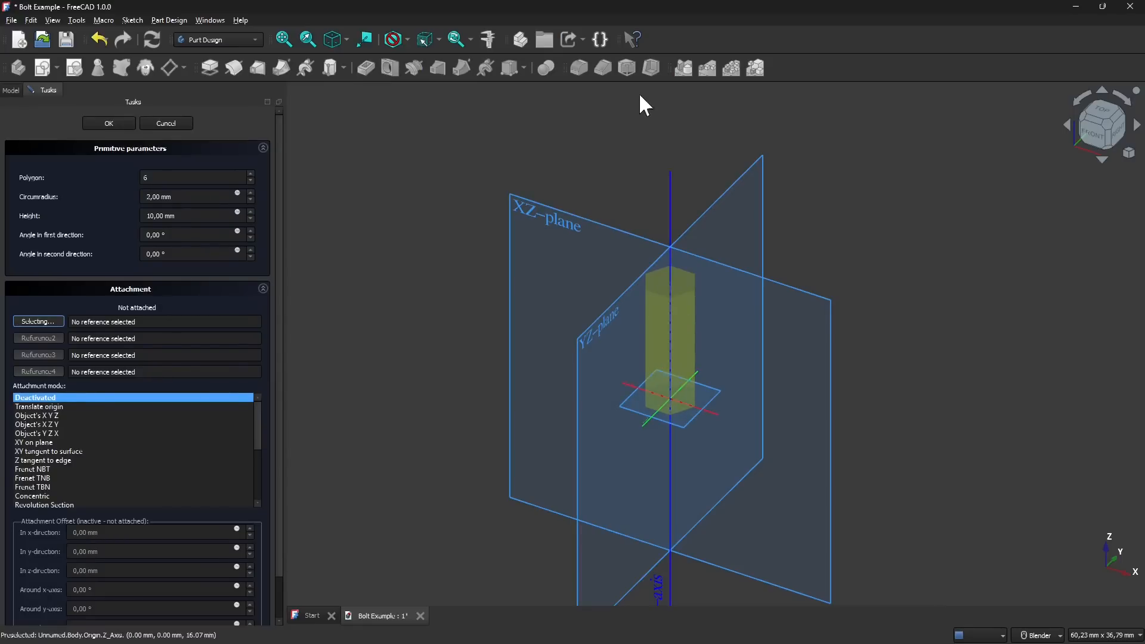
# - Try a 10-sided polygon for the prism
pyautogui.click(158, 179)
pyautogui.click(251, 173)
pyautogui.click(250, 174)
pyautogui.click(251, 174)
pyautogui.click(251, 173)
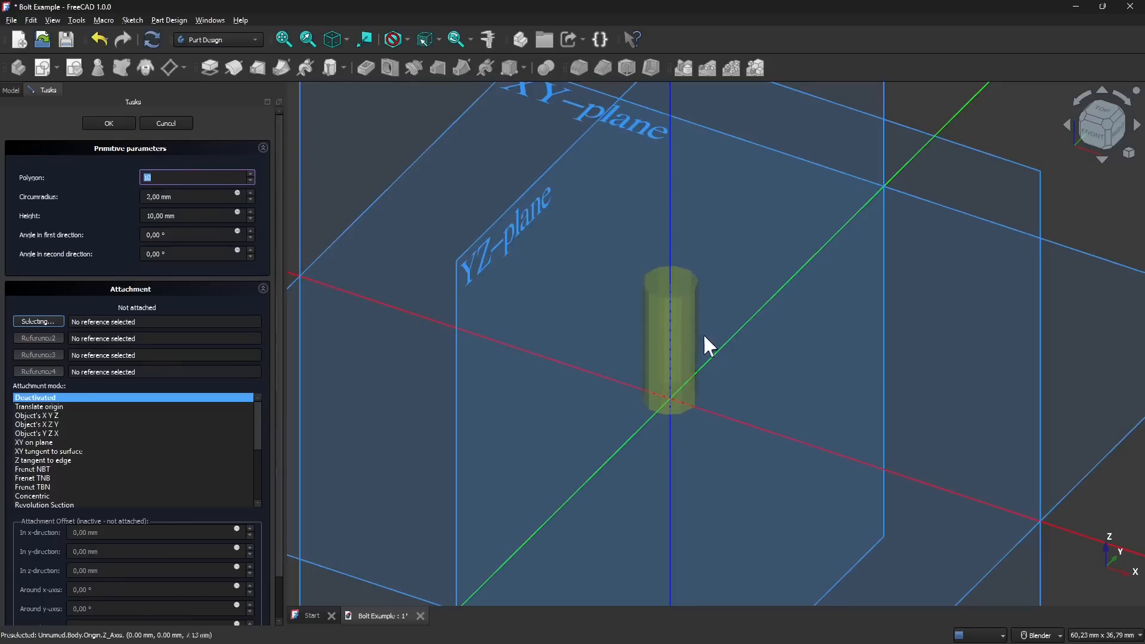
pyautogui.scroll(4, 702, 333)
pyautogui.scroll(-6, 252, 179)
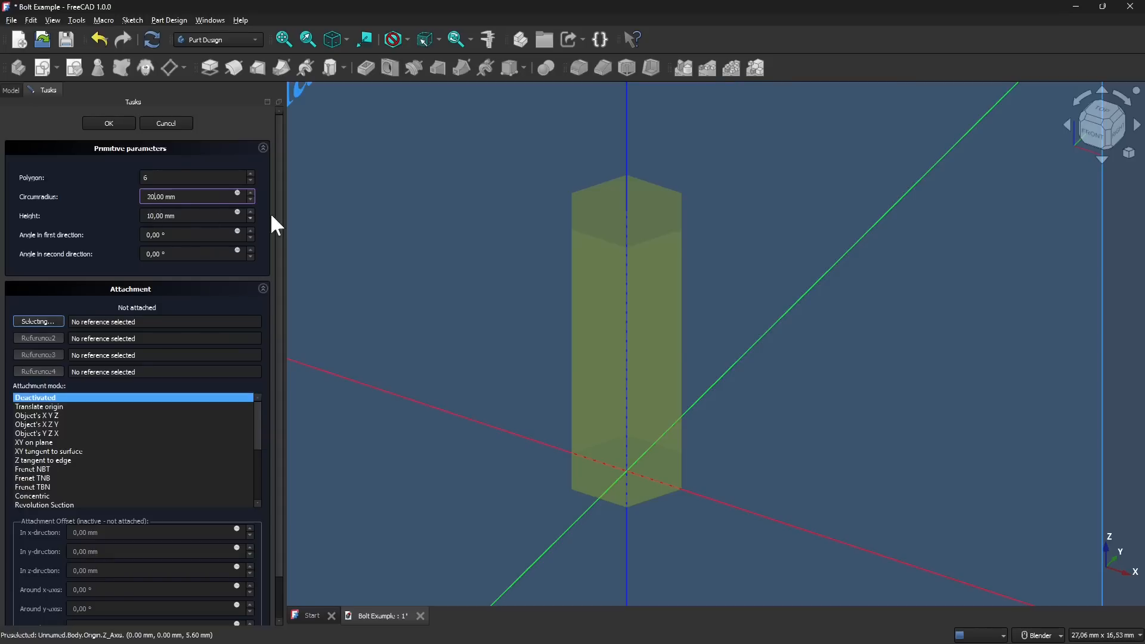
# - Set the prism's height to 5 mm
pyautogui.click(205, 216)
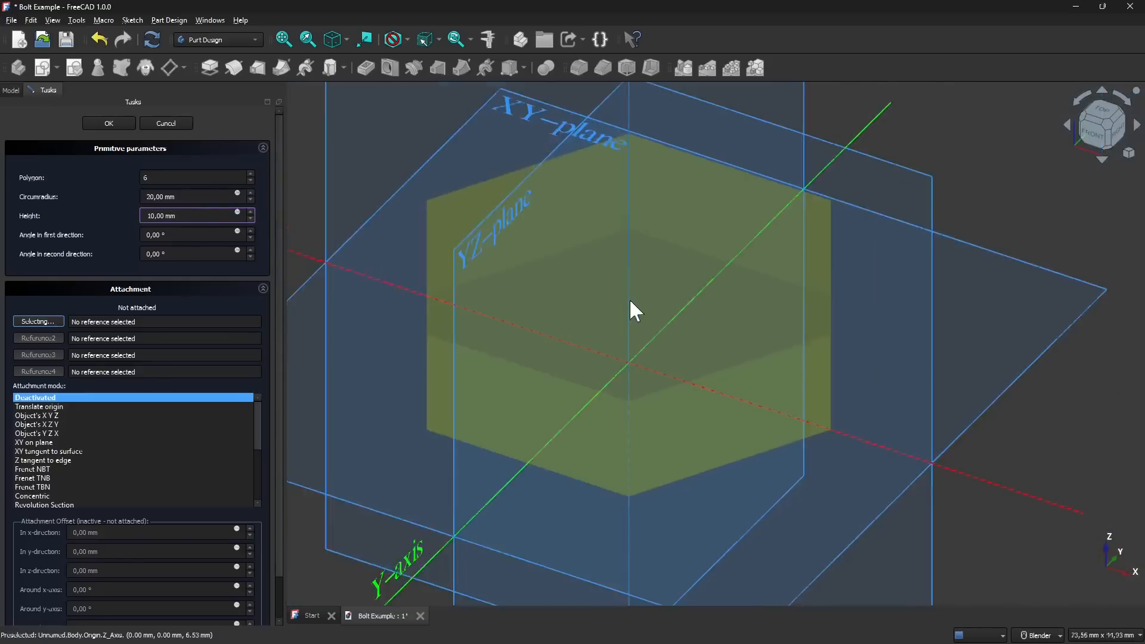
pyautogui.moveTo(632, 417); pyautogui.dragTo(763, 420, button='middle')
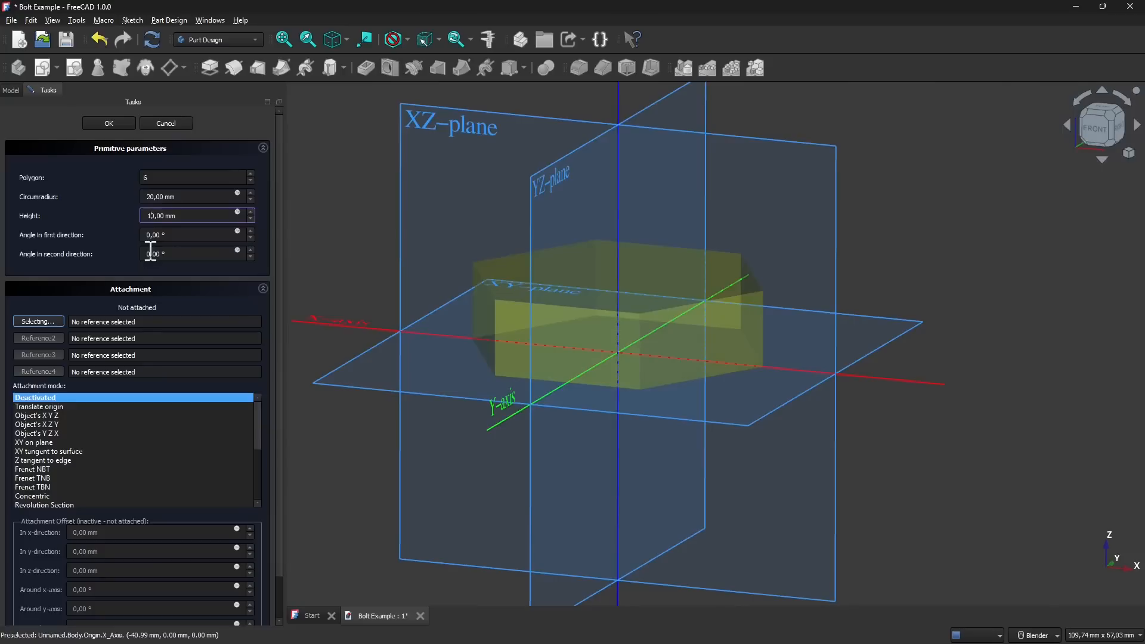
pyautogui.press('Delete')
pyautogui.write('0')
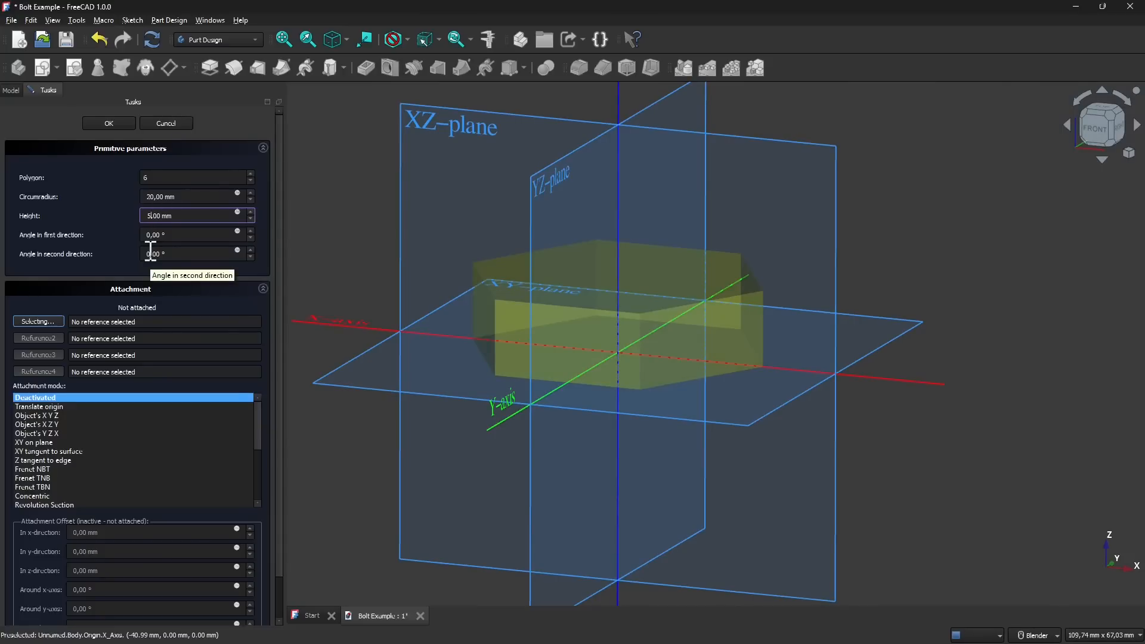
pyautogui.moveTo(462, 316); pyautogui.dragTo(563, 403, button='middle')
pyautogui.press('0')
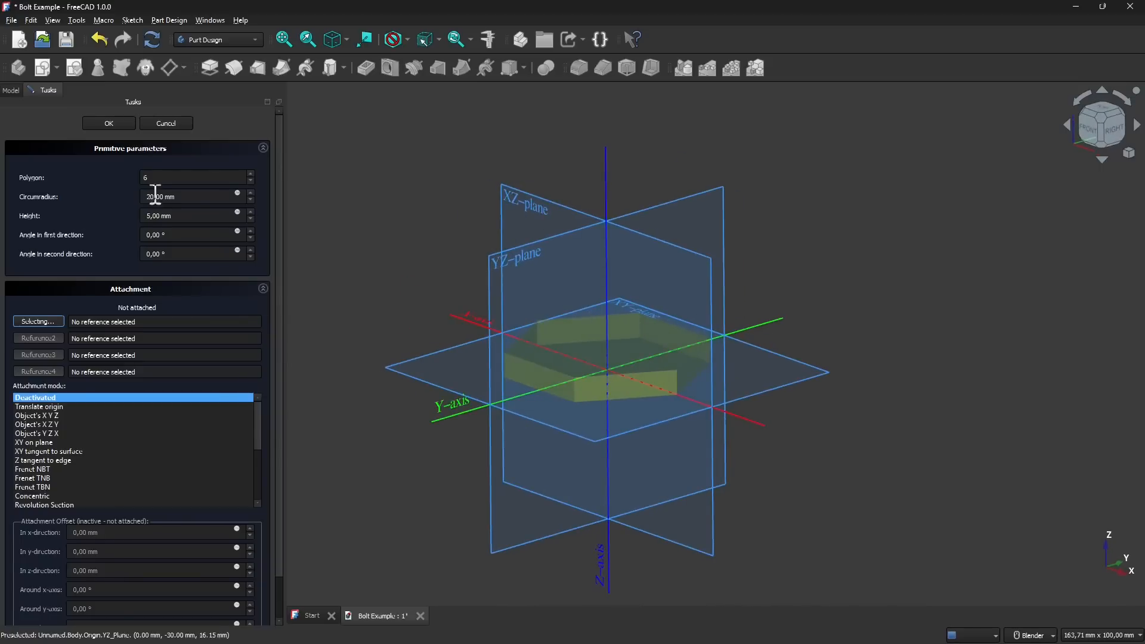
# - Set the prism's circumradius to 16 mm
pyautogui.press('Delete')
pyautogui.write('16')
pyautogui.click(160, 216)
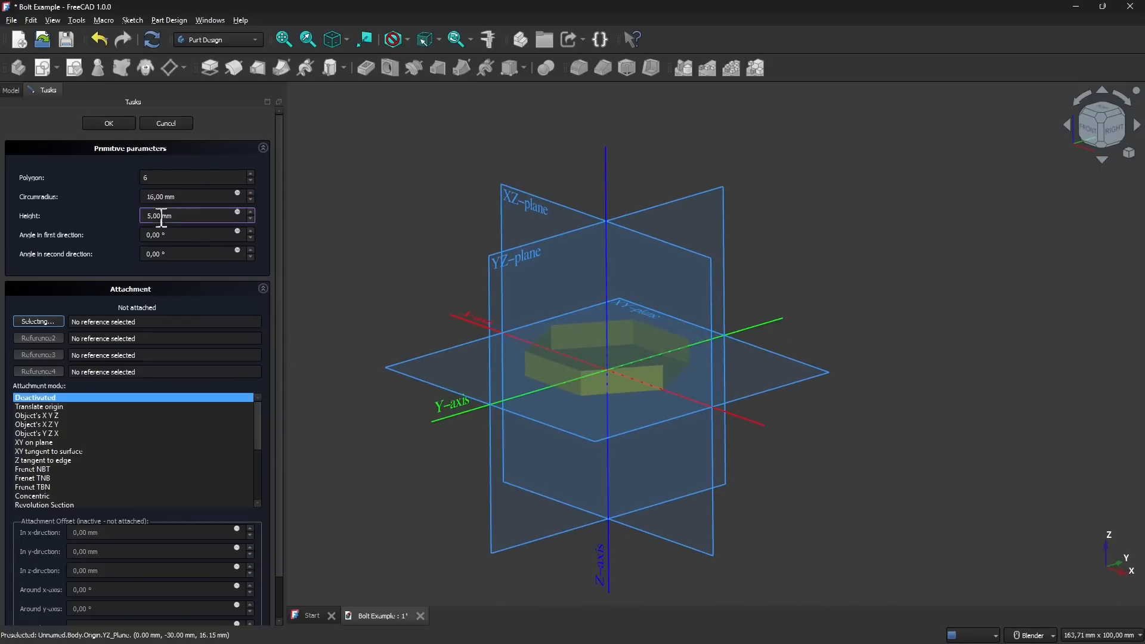
# - Examine the shape and proportions of the hexagonal prism preview from several angles
pyautogui.scroll(2, 537, 392)
pyautogui.moveTo(513, 396); pyautogui.dragTo(694, 422, button='middle')
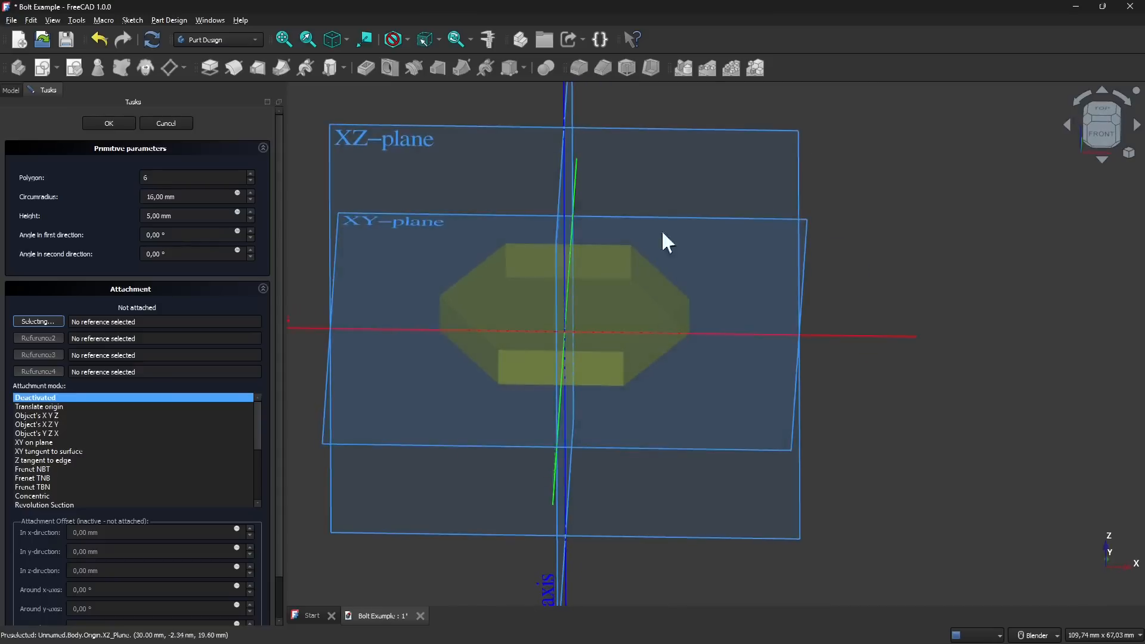
pyautogui.scroll(-2, 776, 436)
pyautogui.moveTo(467, 377); pyautogui.dragTo(596, 334, button='middle')
pyautogui.scroll(2, 695, 335)
pyautogui.moveTo(762, 334); pyautogui.dragTo(605, 361, button='middle')
pyautogui.scroll(-1, 651, 293)
pyautogui.moveTo(743, 282); pyautogui.dragTo(686, 317, button='middle')
pyautogui.keyDown('shift'); pyautogui.moveTo(686, 318); pyautogui.dragTo(691, 384, button='middle'); pyautogui.keyUp('shift')
pyautogui.keyDown('shift'); pyautogui.moveTo(742, 356); pyautogui.dragTo(693, 343, button='middle'); pyautogui.keyUp('shift')
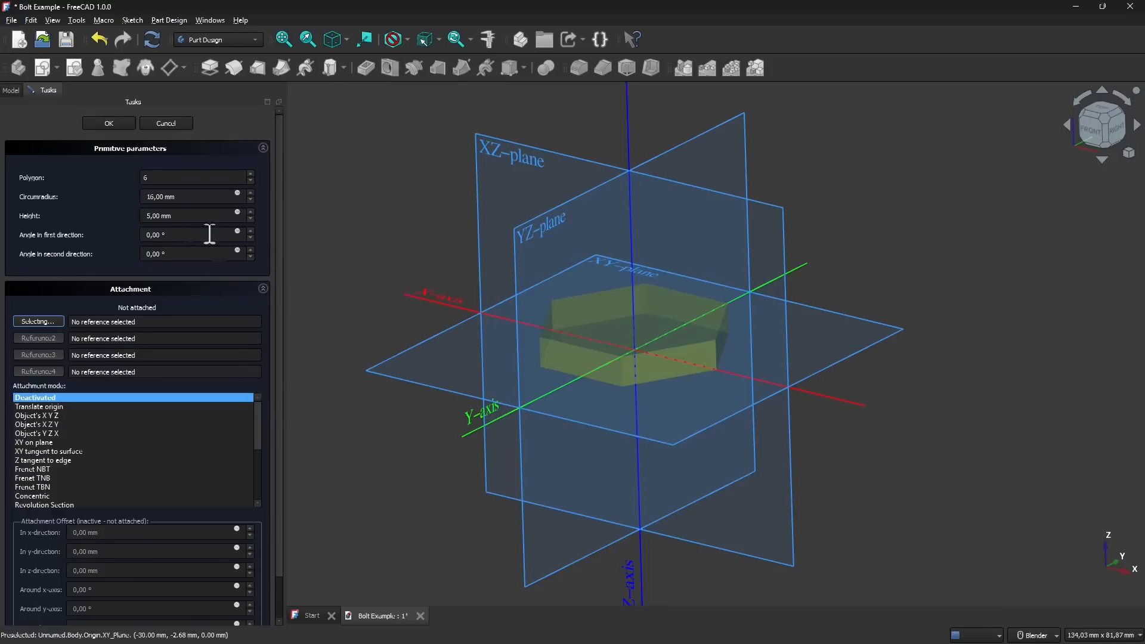
# - Try an angle of 10° in the first direction for the prism and inspect its slant
pyautogui.click(182, 234)
pyautogui.write('10')
pyautogui.click(194, 255)
pyautogui.moveTo(739, 440)
pyautogui.mouseDown(button='middle')
pyautogui.moveTo(754, 373)
pyautogui.moveTo(731, 401)
pyautogui.moveTo(722, 454)
pyautogui.mouseUp(button='middle')
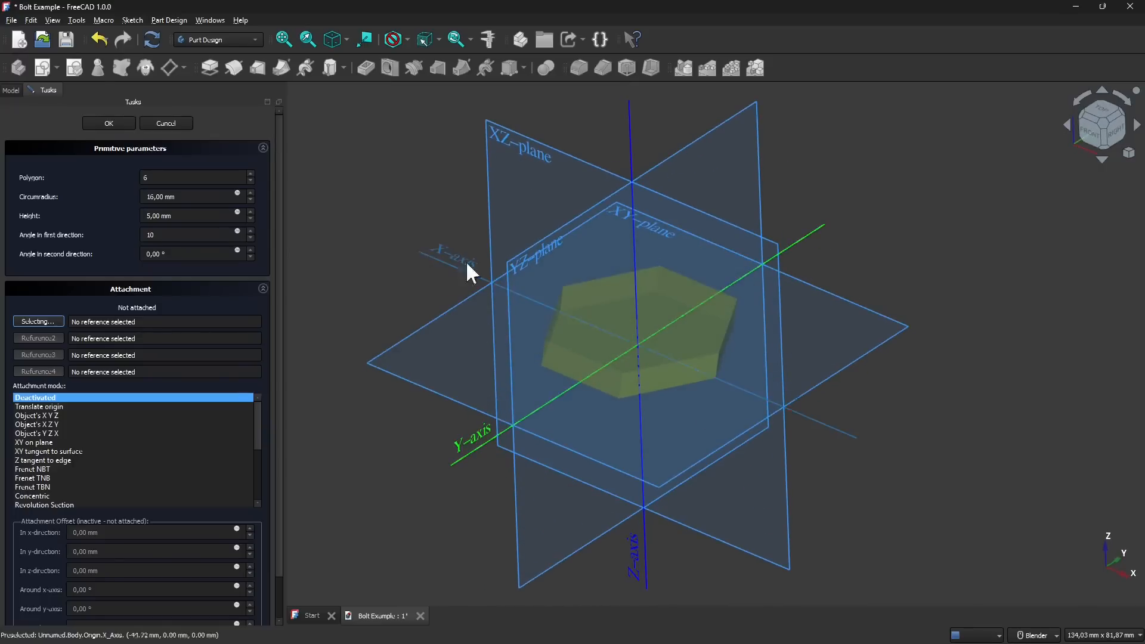
pyautogui.press('1')
pyautogui.moveTo(749, 299); pyautogui.dragTo(628, 304, button='middle')
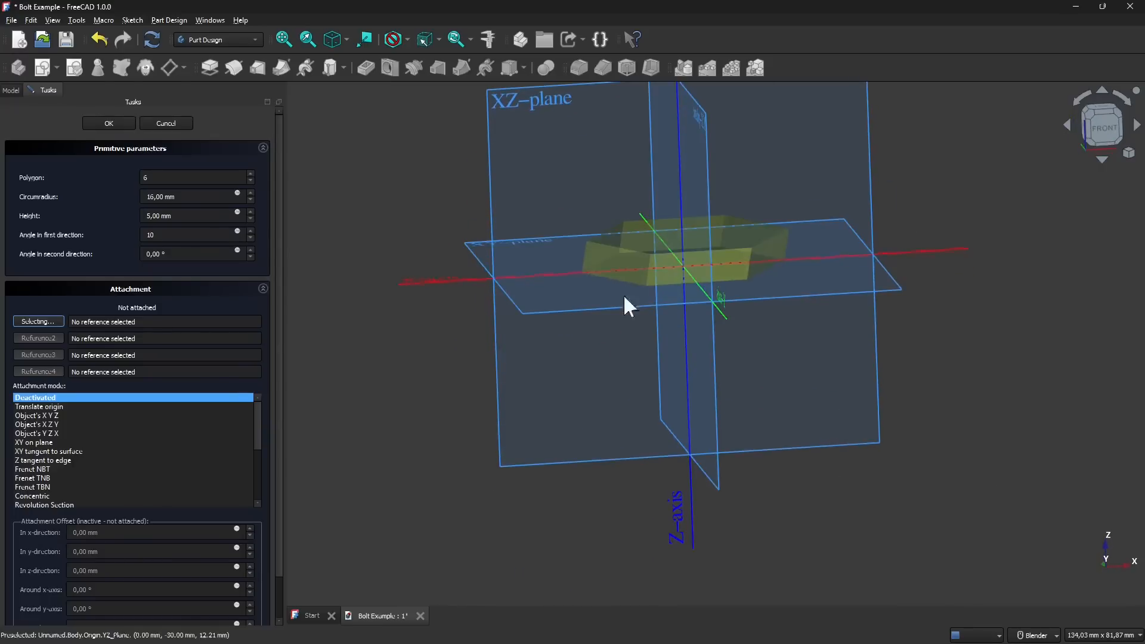
pyautogui.moveTo(818, 299); pyautogui.dragTo(618, 300, button='middle')
# - Try an angle of 10° in the second direction for the prism and inspect its slant
pyautogui.click(186, 234)
pyautogui.click(200, 253)
pyautogui.write('10')
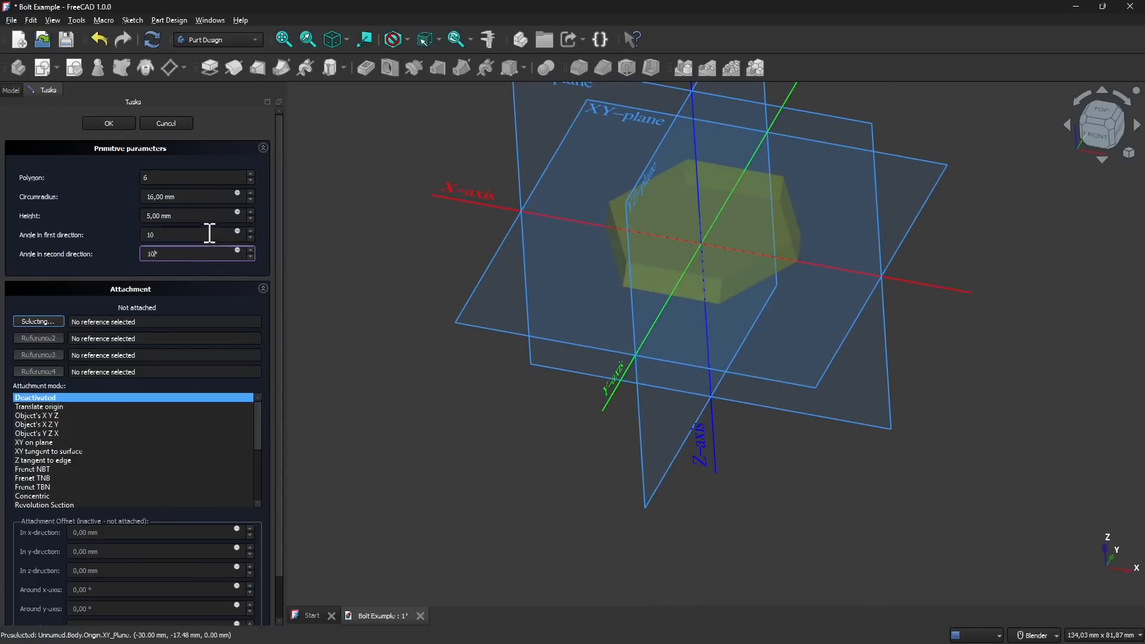
pyautogui.moveTo(728, 334); pyautogui.dragTo(714, 214, button='middle')
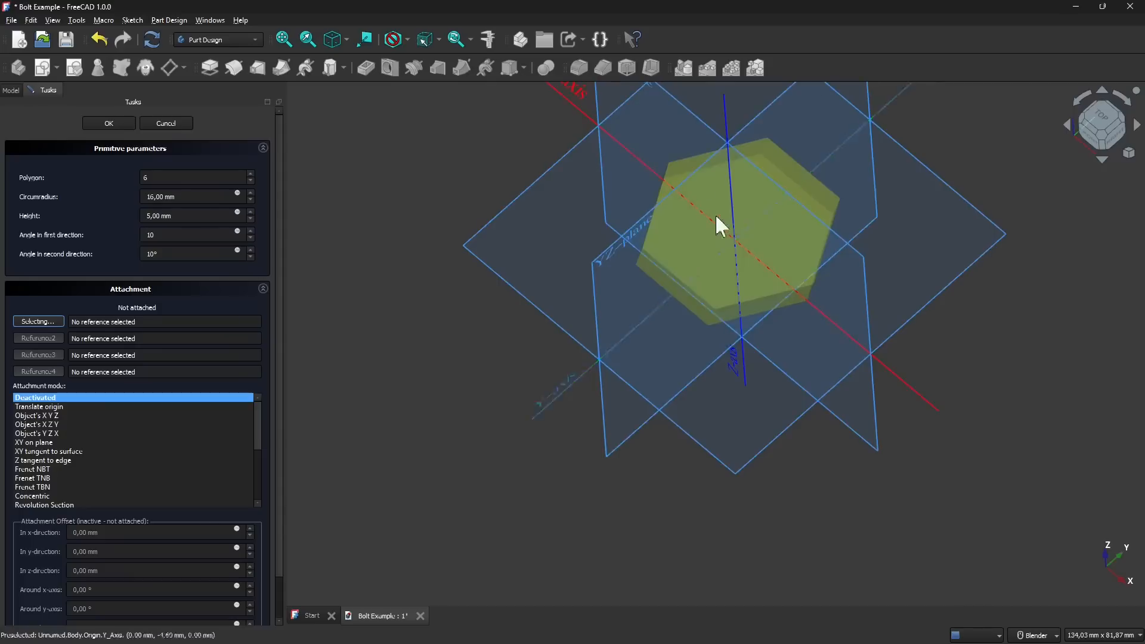
pyautogui.moveTo(723, 263); pyautogui.dragTo(658, 366, button='middle')
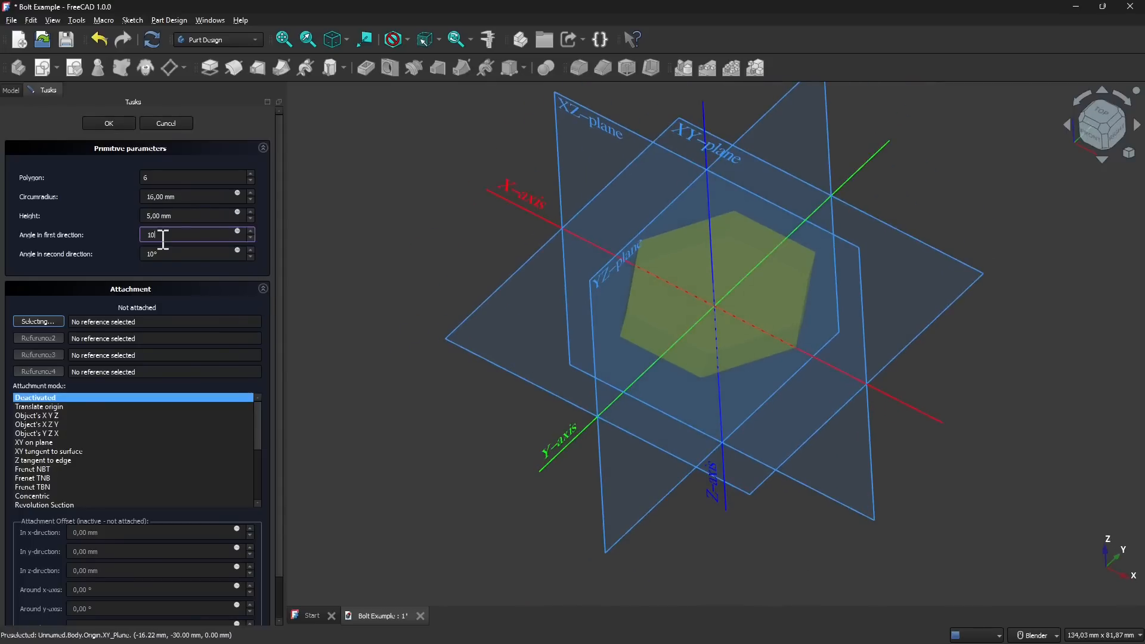
# - Set the prism's angles in the first and second directions to 0° and confirm the primitive
pyautogui.write('0')
pyautogui.doubleClick(153, 255)
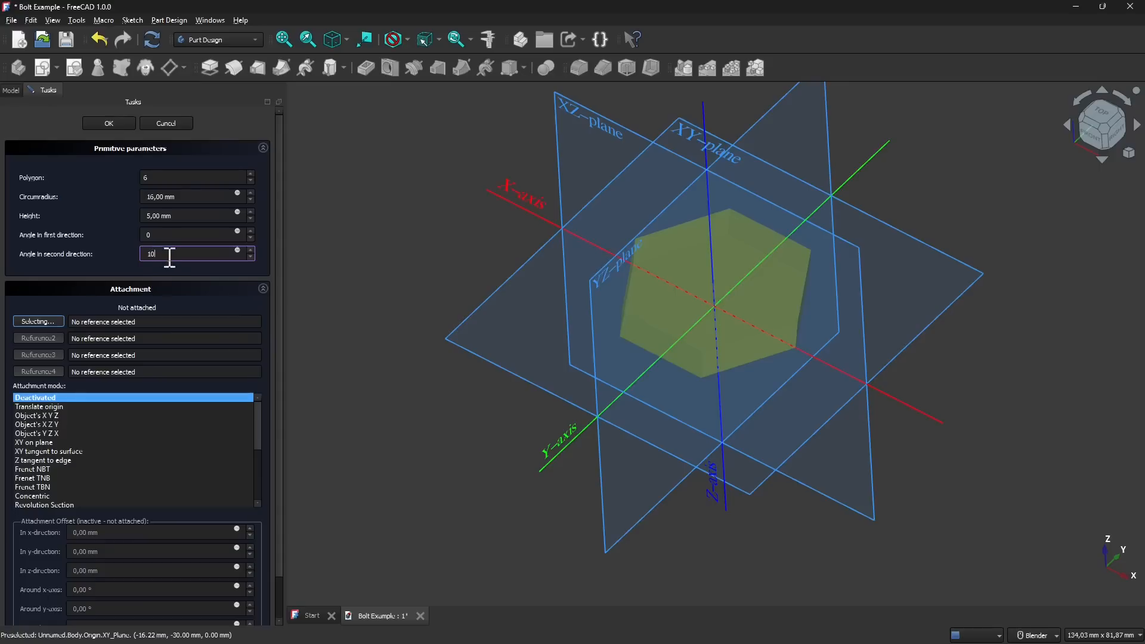
pyautogui.click(181, 236)
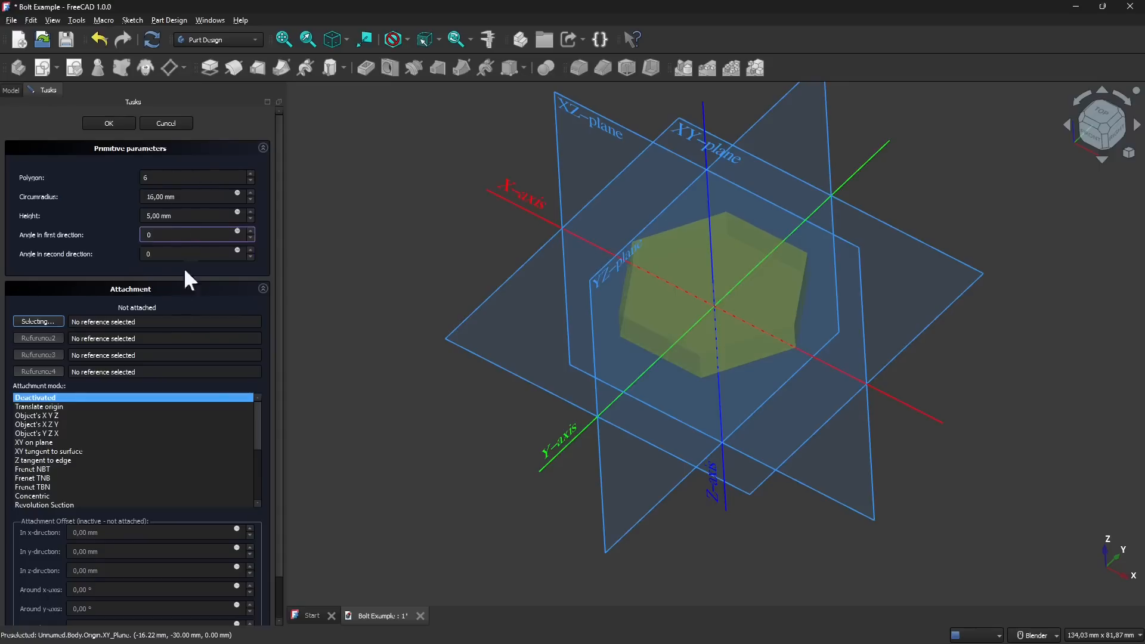
pyautogui.moveTo(698, 304); pyautogui.dragTo(654, 288, button='middle')
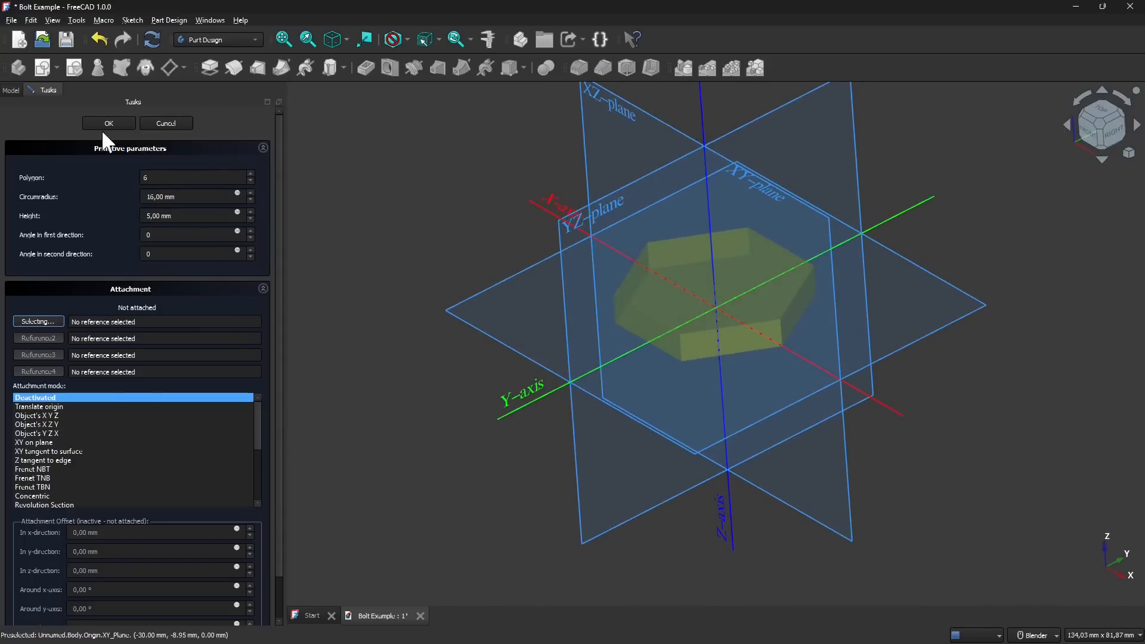
pyautogui.scroll(-3, 513, 322)
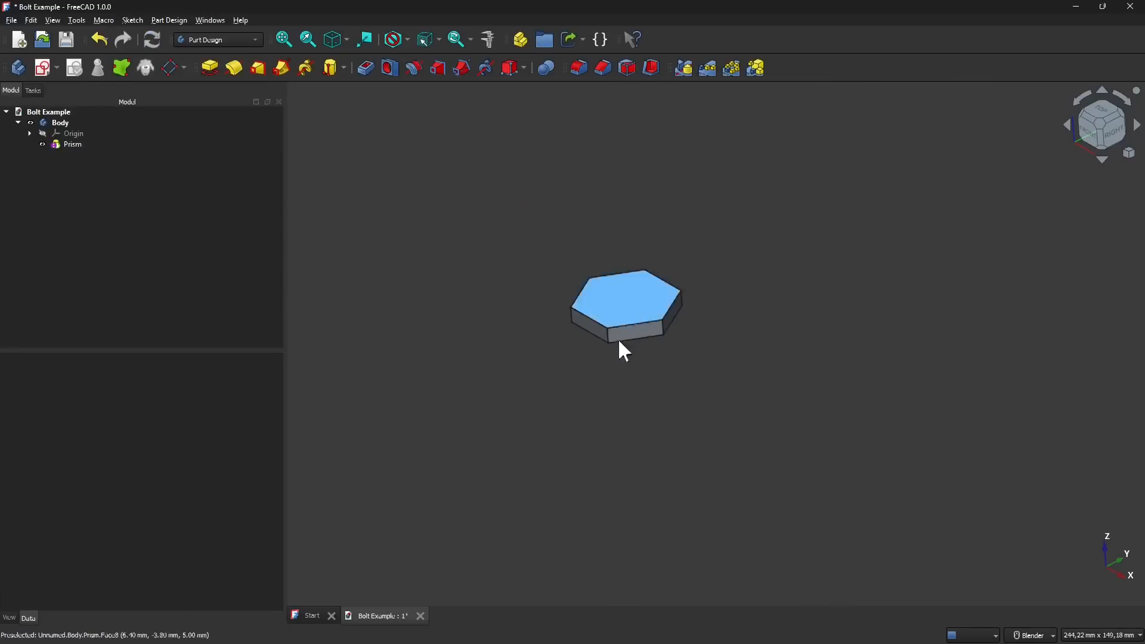
# - Create a new sketch attached to the XY-plane of the body
pyautogui.moveTo(618, 348); pyautogui.dragTo(677, 394, button='middle')
pyautogui.moveTo(596, 388); pyautogui.dragTo(579, 404, button='middle')
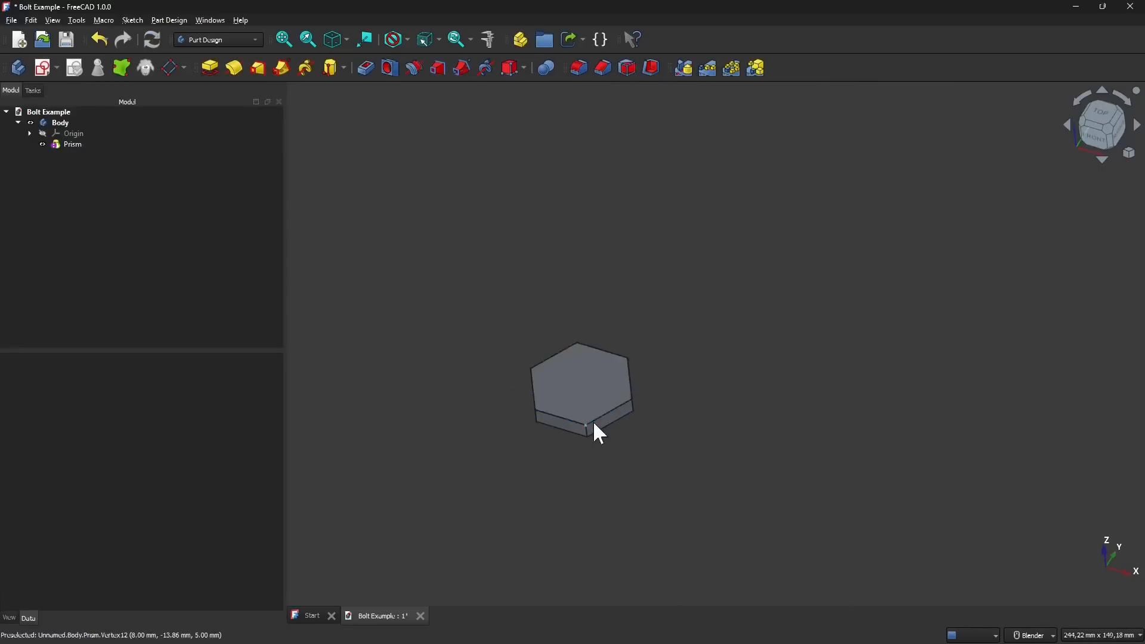
pyautogui.scroll(2, 592, 420)
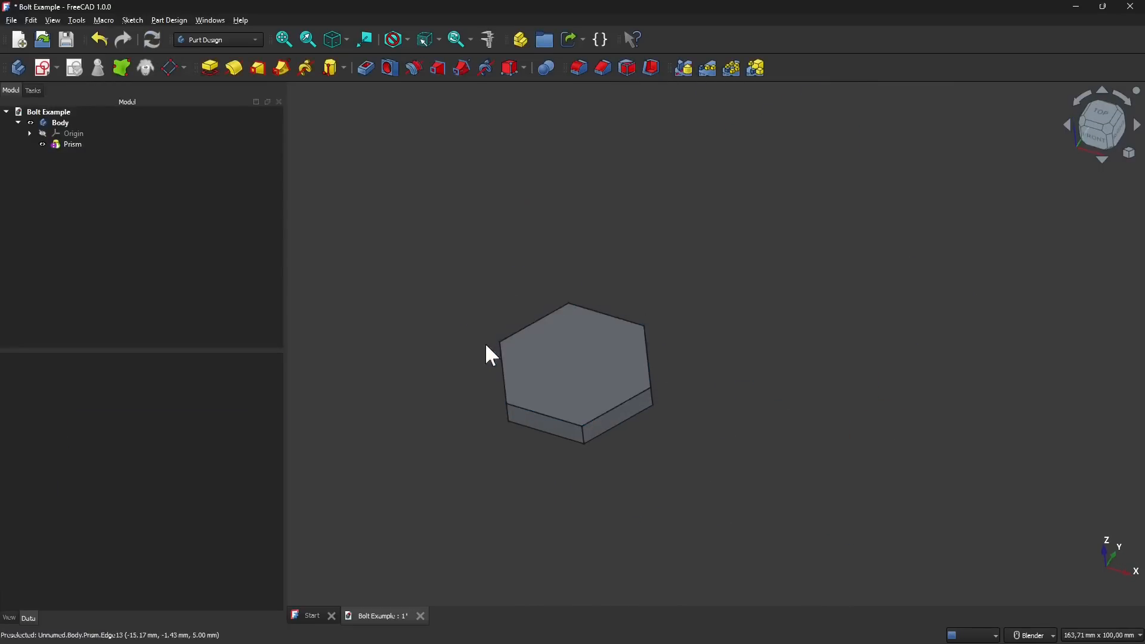
pyautogui.click(56, 71)
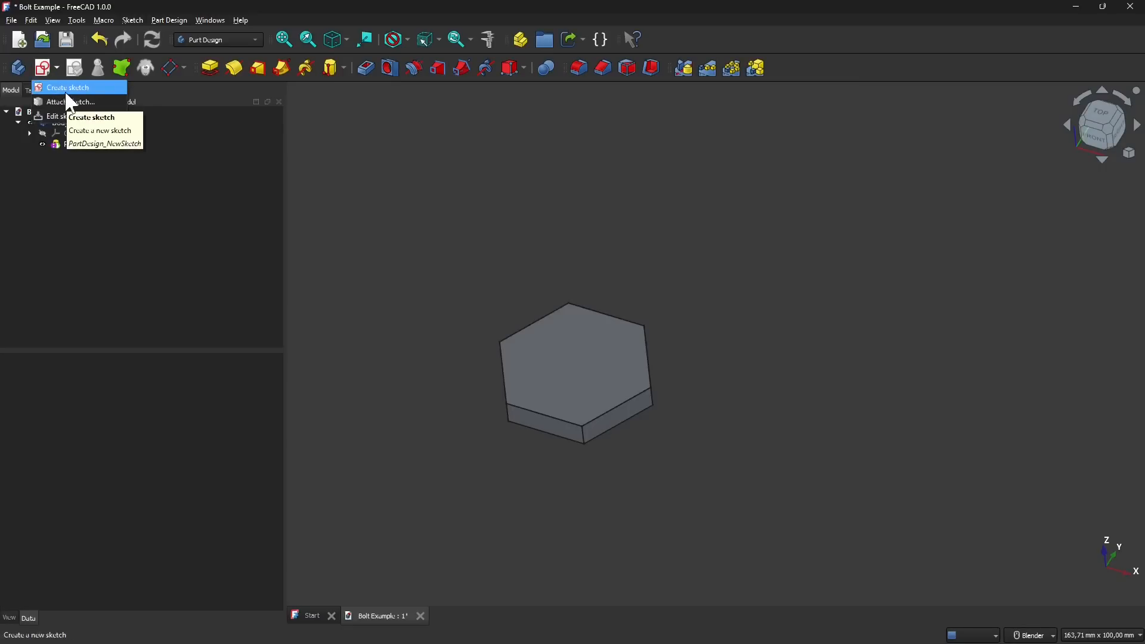
pyautogui.click(63, 90)
pyautogui.moveTo(536, 428)
pyautogui.mouseDown(button='middle')
pyautogui.moveTo(561, 411)
pyautogui.moveTo(679, 401)
pyautogui.moveTo(551, 442)
pyautogui.mouseUp(button='middle')
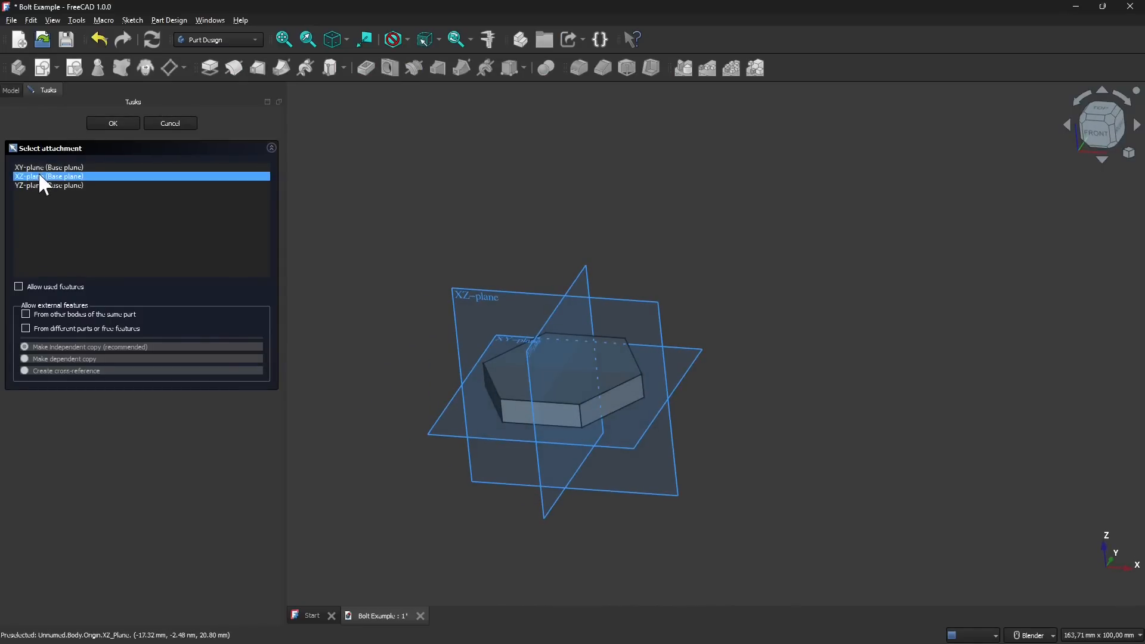
pyautogui.moveTo(469, 505); pyautogui.dragTo(524, 449, button='middle')
pyautogui.moveTo(606, 488); pyautogui.dragTo(421, 512, button='middle')
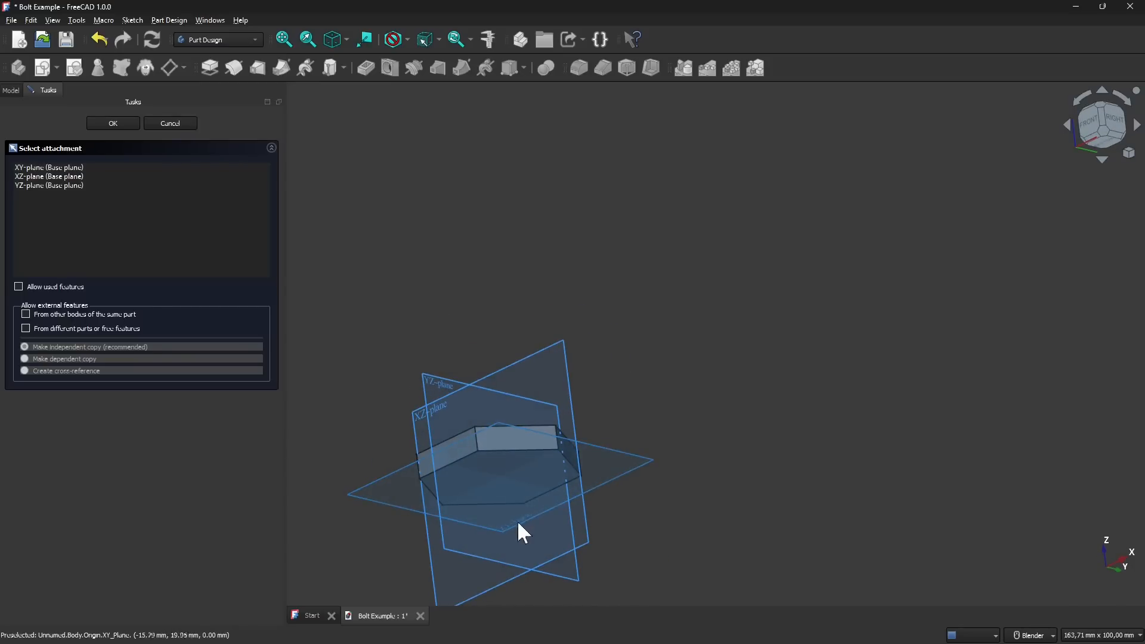
pyautogui.click(39, 166)
pyautogui.moveTo(539, 291); pyautogui.dragTo(439, 447, button='middle')
pyautogui.click(123, 123)
# - Sketch a freehand six-sided polygon off-centre from the origin, partly overlapping the prism
pyautogui.scroll(1, 511, 449)
pyautogui.keyDown('shift'); pyautogui.moveTo(580, 436); pyautogui.dragTo(681, 280, button='middle'); pyautogui.keyUp('shift')
pyautogui.scroll(1, 581, 261)
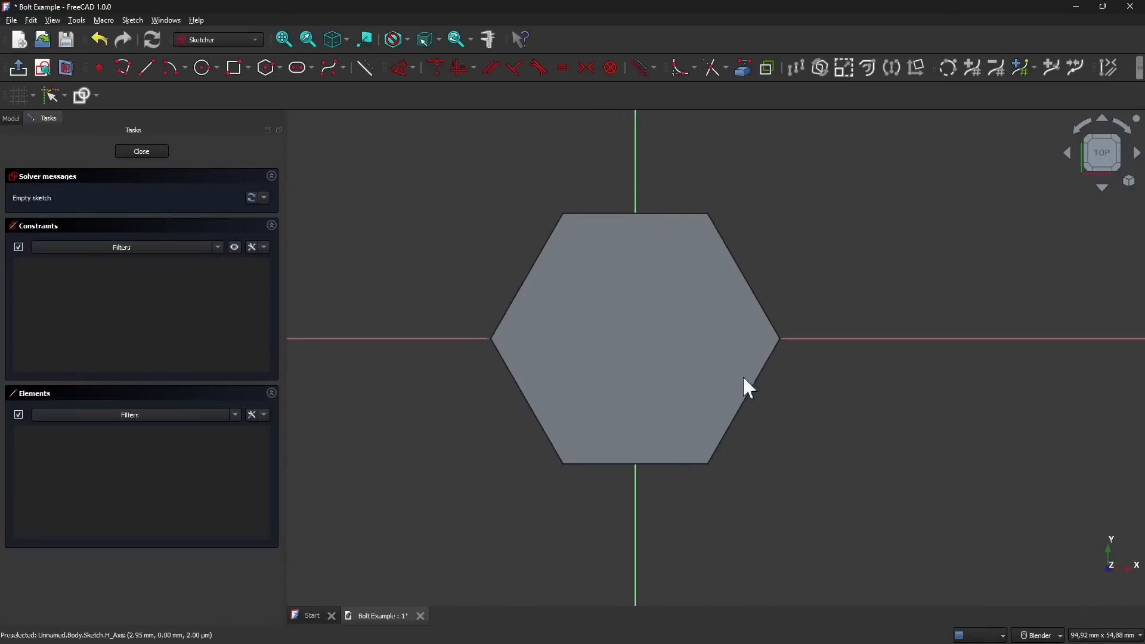
pyautogui.keyDown('shift'); pyautogui.moveTo(743, 377); pyautogui.dragTo(692, 386, button='middle'); pyautogui.keyUp('shift')
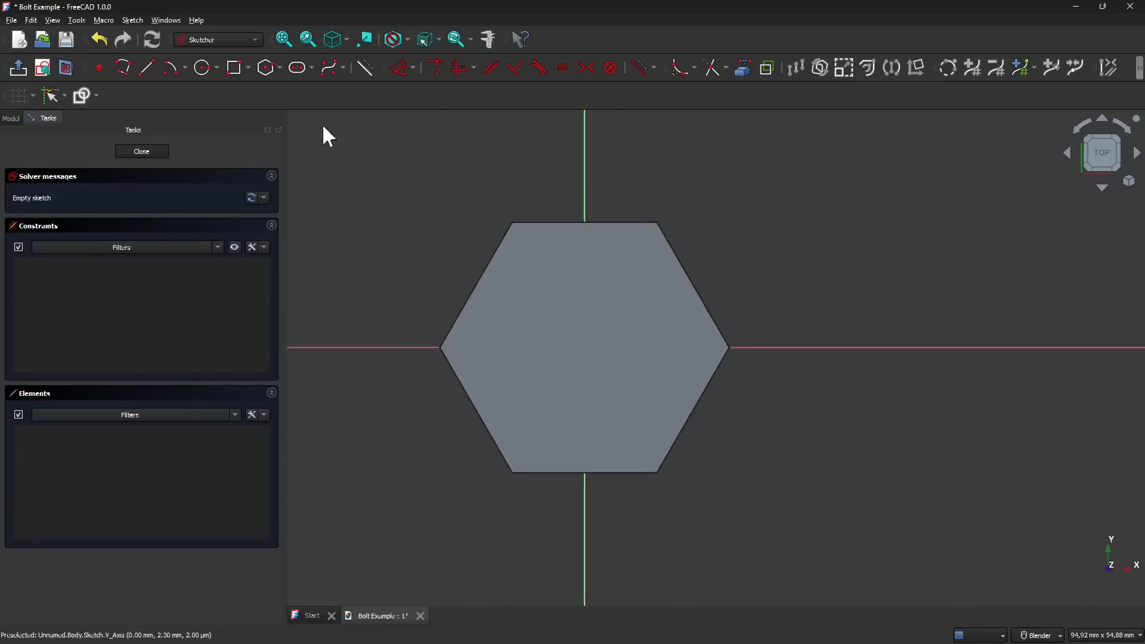
pyautogui.click(266, 69)
pyautogui.click(429, 177)
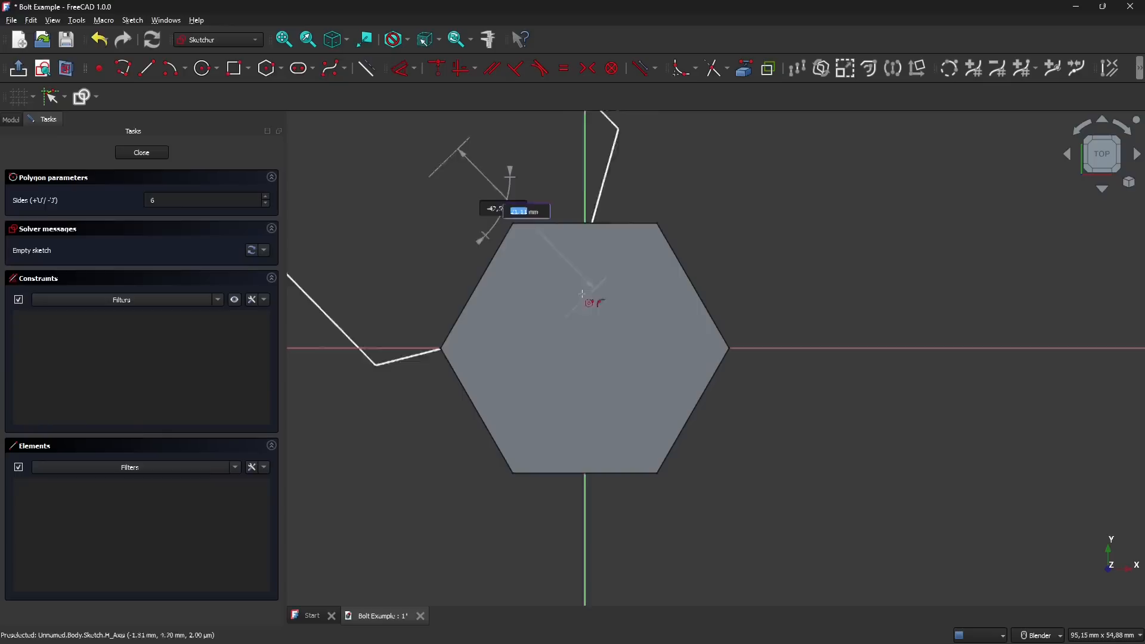
pyautogui.click(574, 386)
pyautogui.scroll(-2, 572, 387)
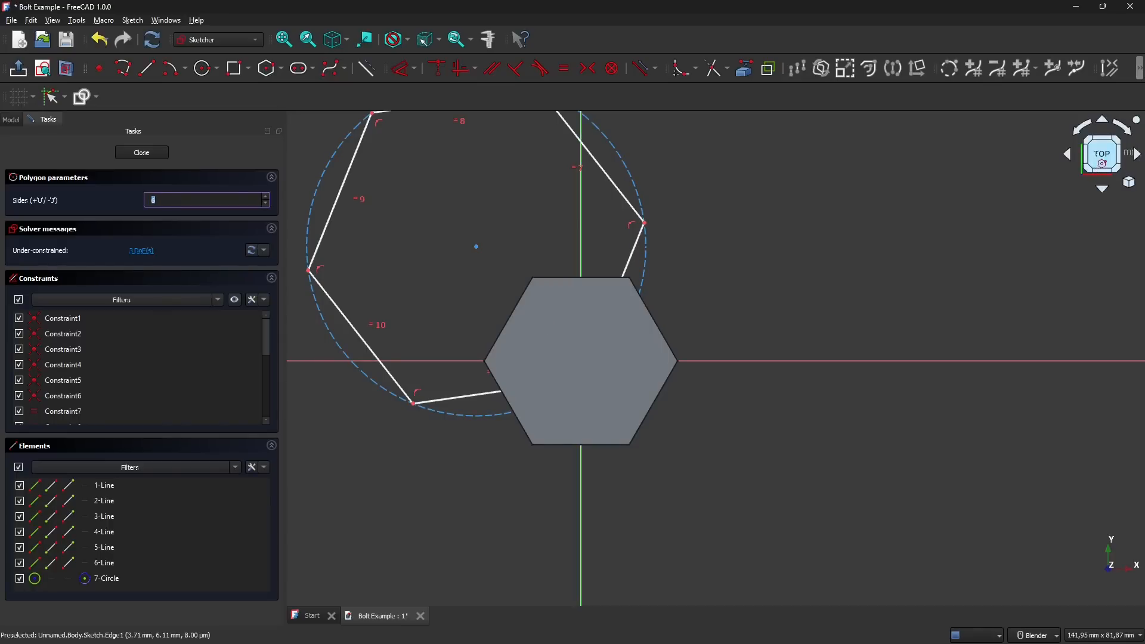
# - Look at the sketch from below and above, and set the draw style to Wireframe to reveal geometry behind the prism
pyautogui.moveTo(647, 498)
pyautogui.mouseDown(button='middle')
pyautogui.moveTo(646, 360)
pyautogui.moveTo(618, 371)
pyautogui.moveTo(621, 317)
pyautogui.moveTo(629, 322)
pyautogui.moveTo(631, 344)
pyautogui.moveTo(583, 328)
pyautogui.moveTo(581, 303)
pyautogui.mouseUp(button='middle')
pyautogui.click(1089, 168)
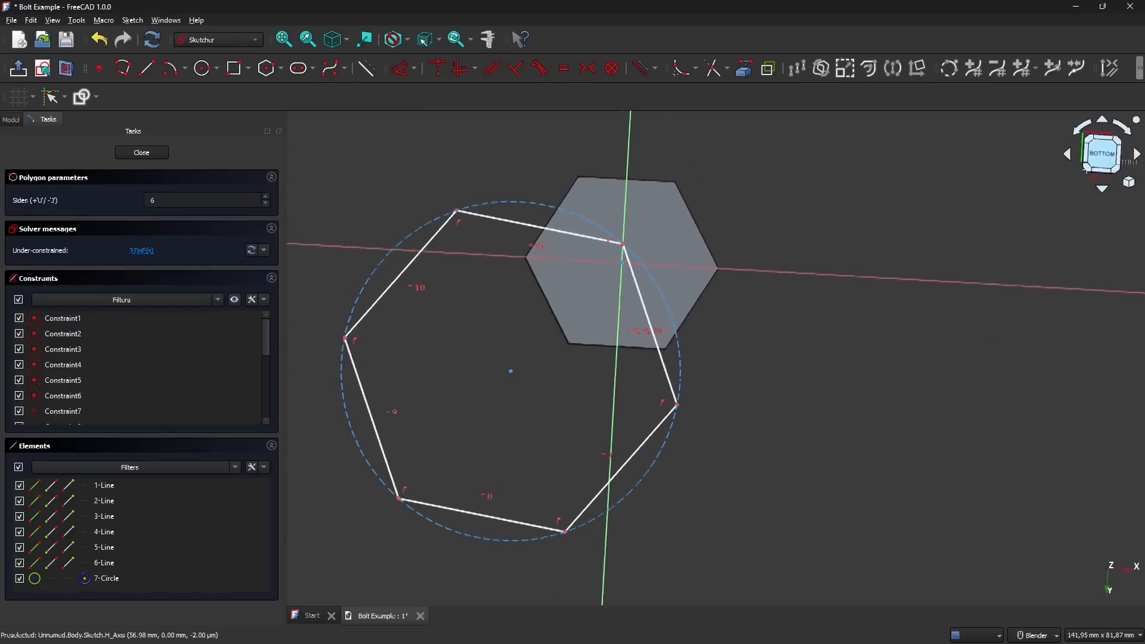
pyautogui.moveTo(829, 161)
pyautogui.mouseDown(button='middle')
pyautogui.moveTo(787, 374)
pyautogui.moveTo(654, 384)
pyautogui.moveTo(651, 429)
pyautogui.moveTo(666, 307)
pyautogui.moveTo(642, 468)
pyautogui.mouseUp(button='middle')
pyautogui.click(1102, 142)
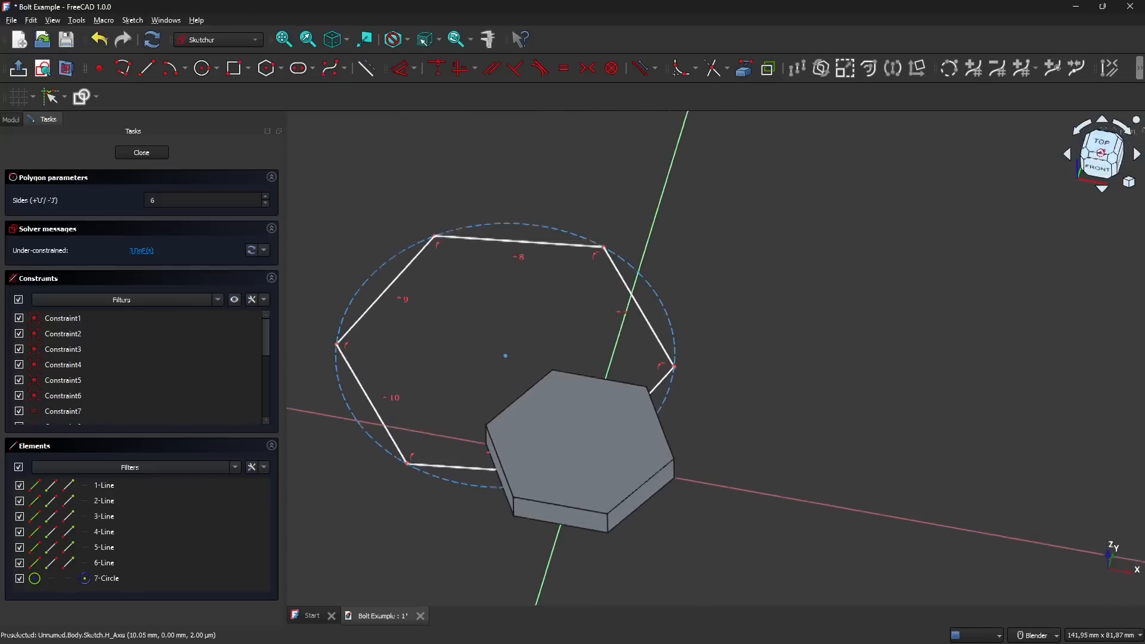
pyautogui.click(53, 21)
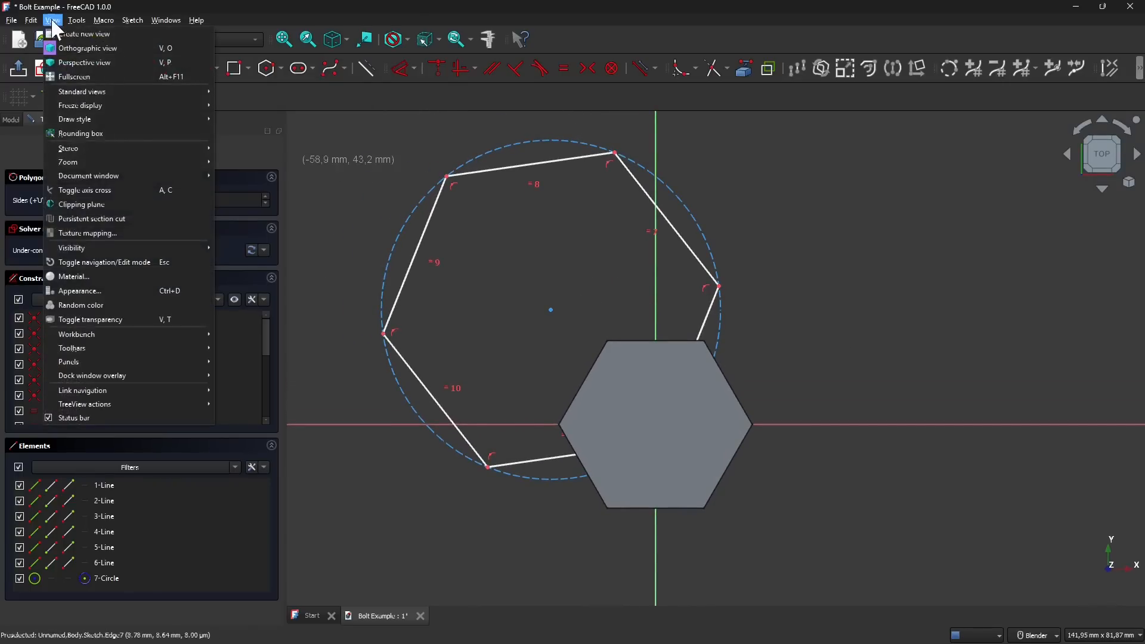
pyautogui.moveTo(65, 119)
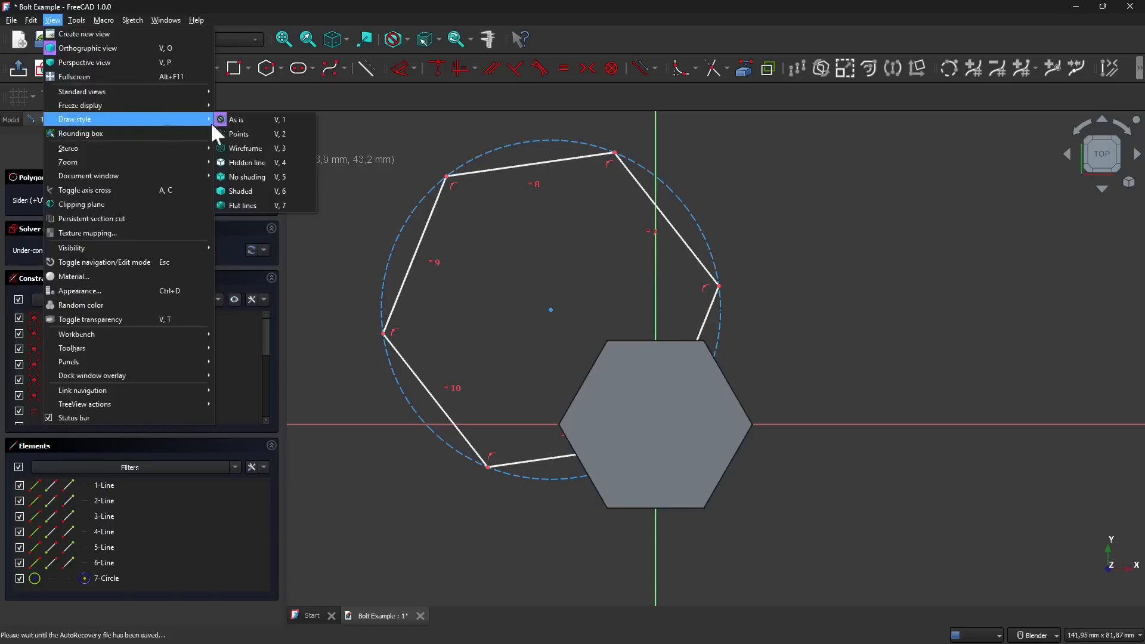
pyautogui.click(241, 148)
pyautogui.scroll(3, 691, 449)
pyautogui.scroll(-3, 661, 435)
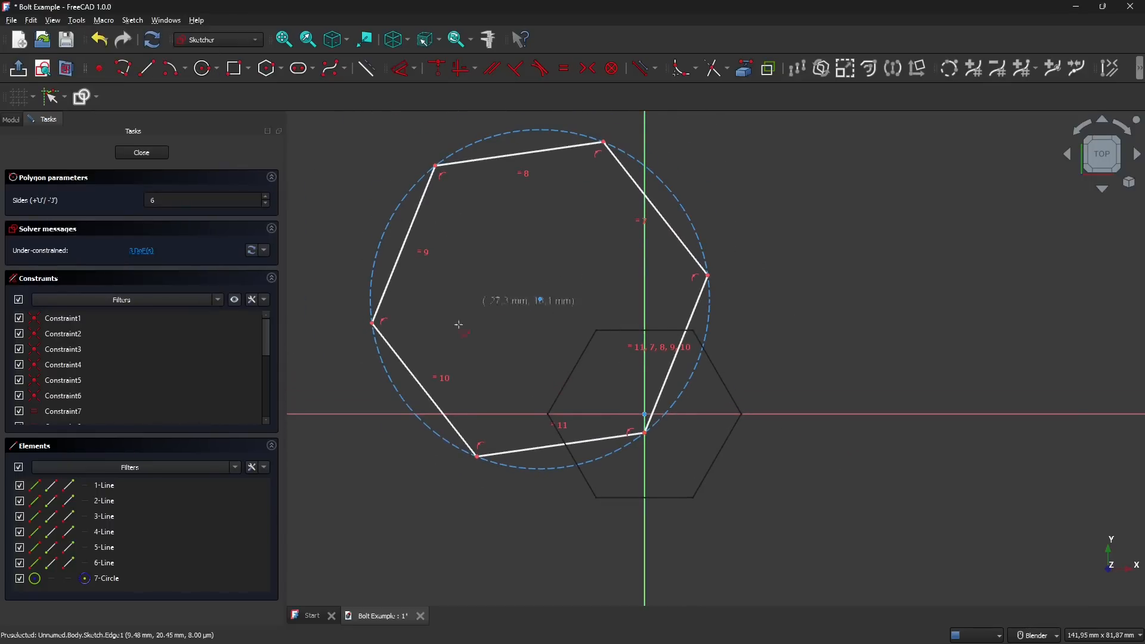
pyautogui.scroll(2, 547, 434)
pyautogui.scroll(-2, 548, 434)
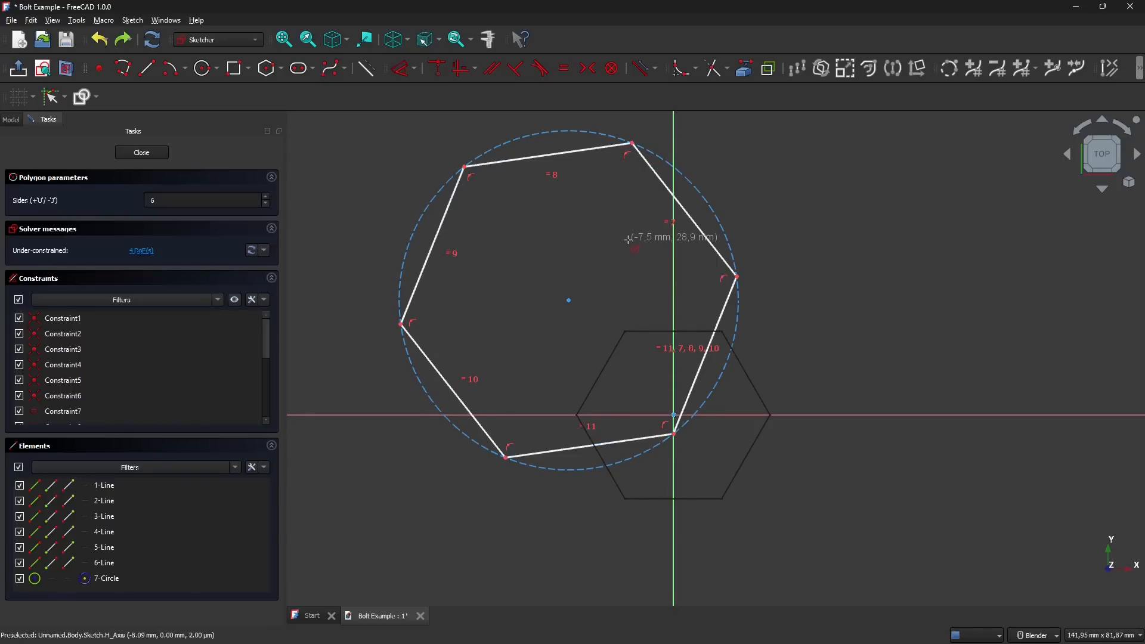
# - Leave sketch editing and delete the off-centre hexagon sketch from the body
pyautogui.press('Escape')
pyautogui.press('Escape')
pyautogui.moveTo(547, 355)
pyautogui.mouseDown(button='middle')
pyautogui.moveTo(531, 417)
pyautogui.moveTo(587, 386)
pyautogui.moveTo(399, 439)
pyautogui.mouseUp(button='middle')
pyautogui.click(400, 442)
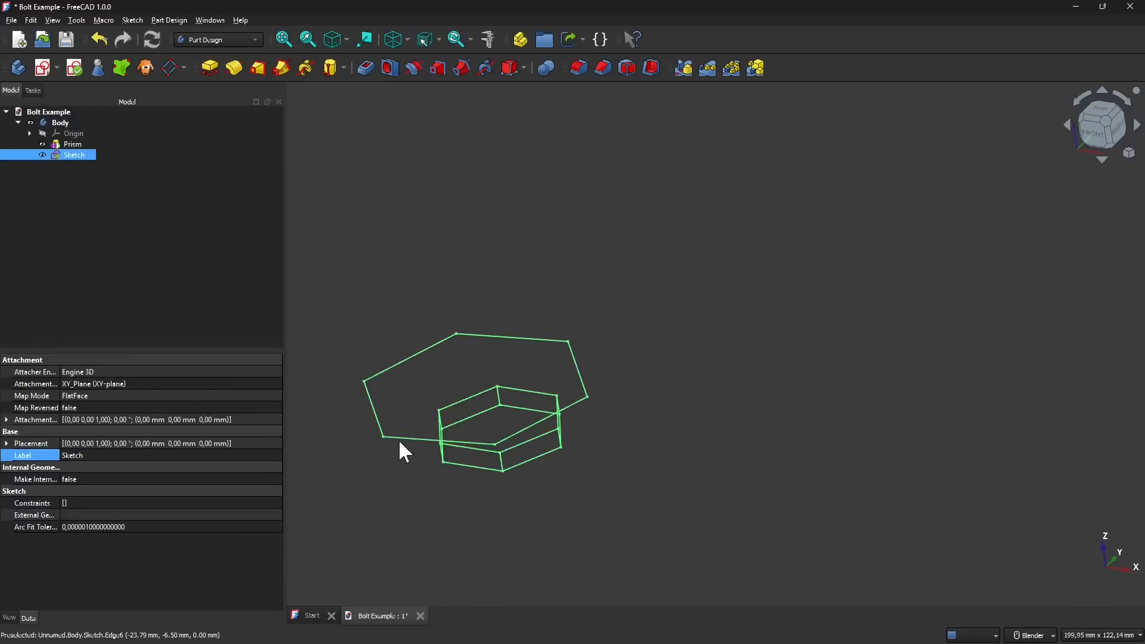
pyautogui.moveTo(410, 336); pyautogui.dragTo(452, 365, button='middle')
pyautogui.click(657, 310)
pyautogui.click(53, 123)
pyautogui.moveTo(690, 435); pyautogui.dragTo(531, 396, button='middle')
pyautogui.scroll(3, 498, 404)
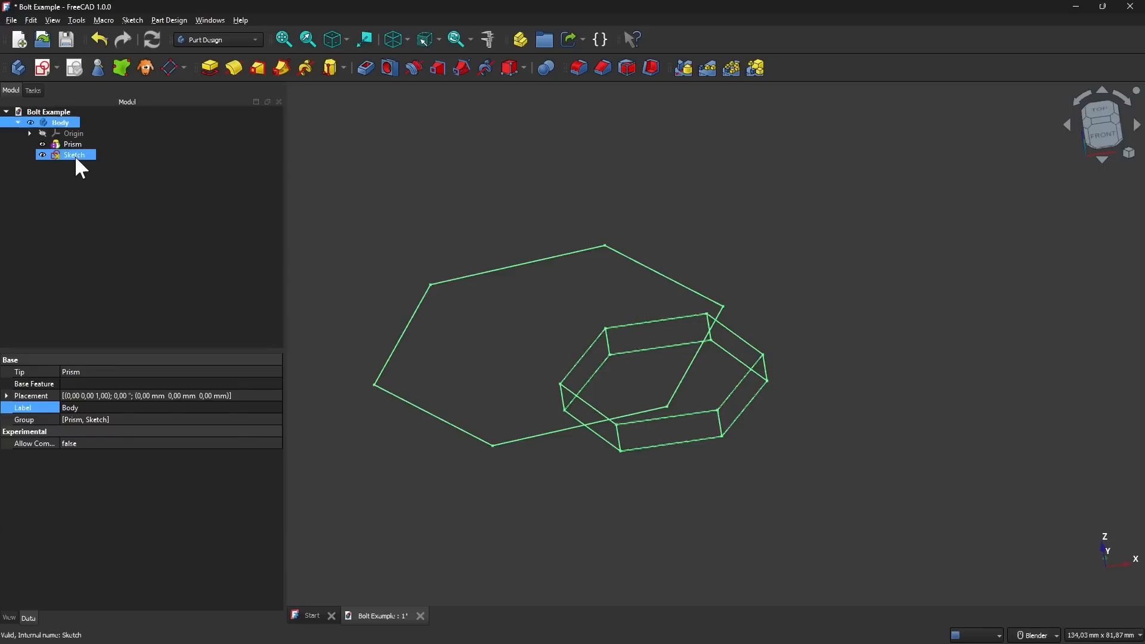
pyautogui.click(74, 155)
pyautogui.rightClick(68, 155)
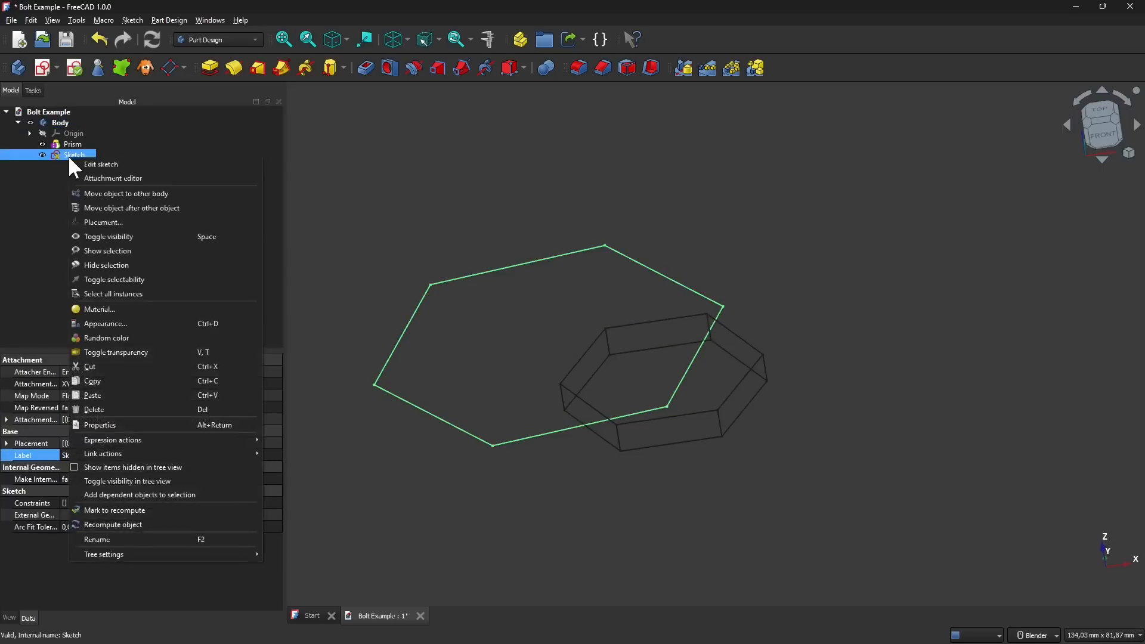
pyautogui.click(106, 407)
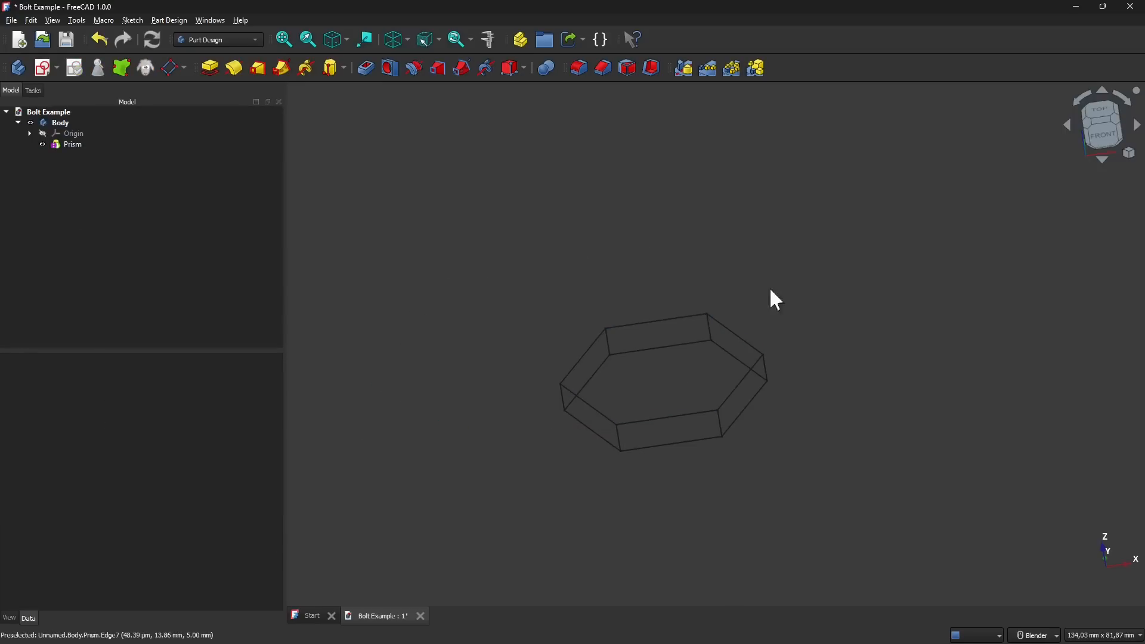
# - Look at the prism from the top and create a new sketch on the XY-plane
pyautogui.click(1108, 116)
pyautogui.scroll(3, 747, 319)
pyautogui.keyDown('shift'); pyautogui.moveTo(485, 327); pyautogui.dragTo(533, 325, button='middle'); pyautogui.keyUp('shift')
pyautogui.click(57, 69)
pyautogui.click(66, 88)
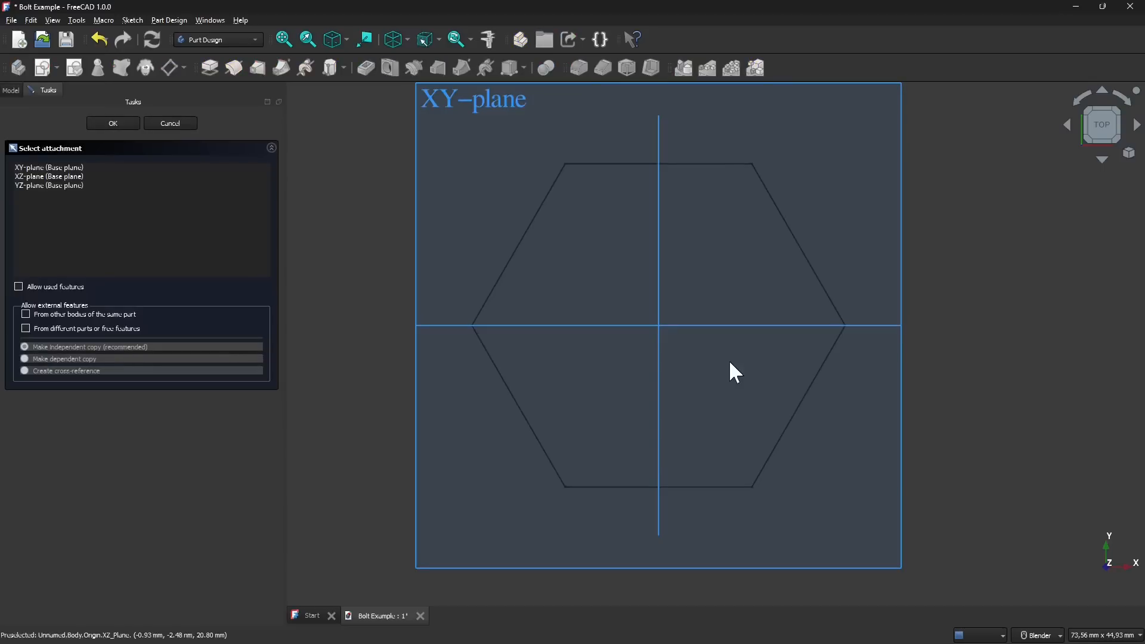
pyautogui.click(65, 167)
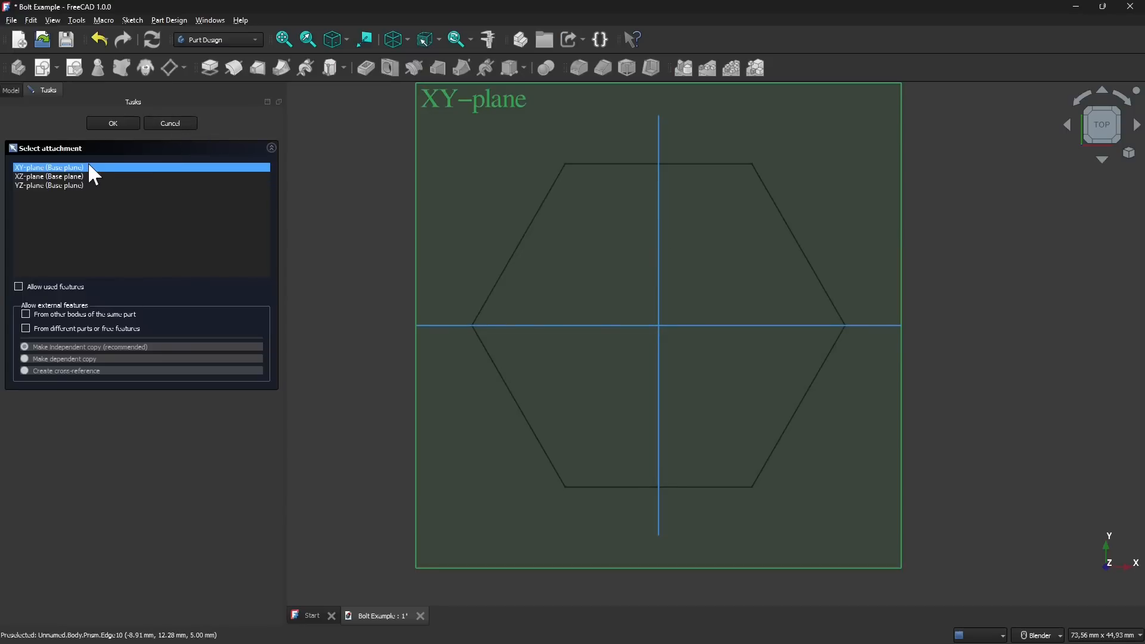
pyautogui.click(113, 124)
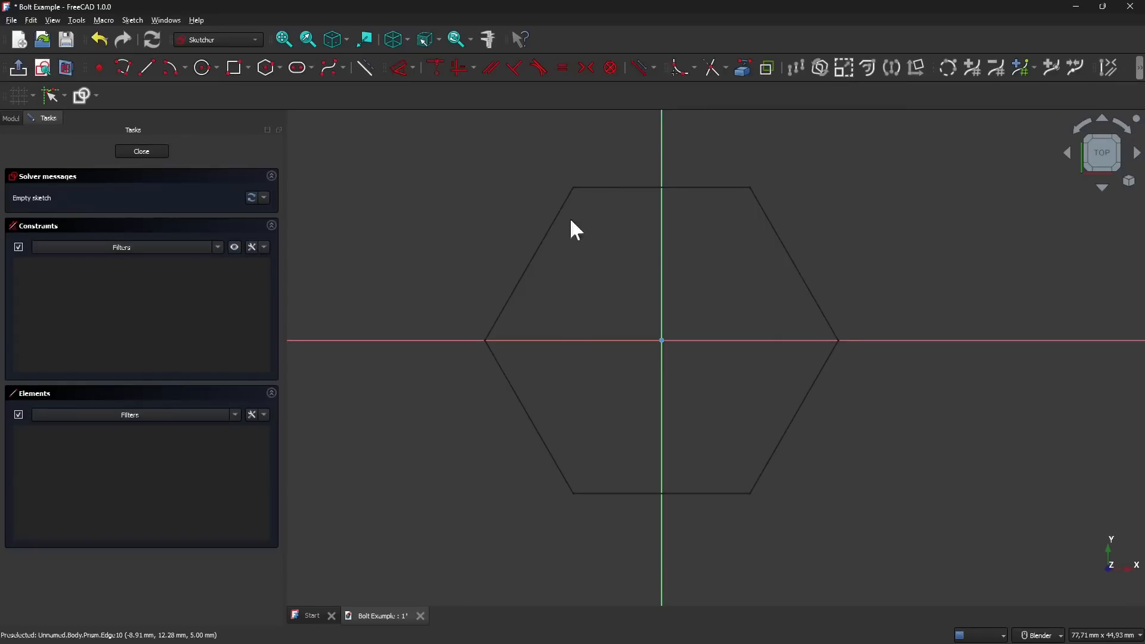
# - Draw a six-sided polygon centred on the origin with a 16 mm radius at 180°, and close the sketch
pyautogui.click(269, 67)
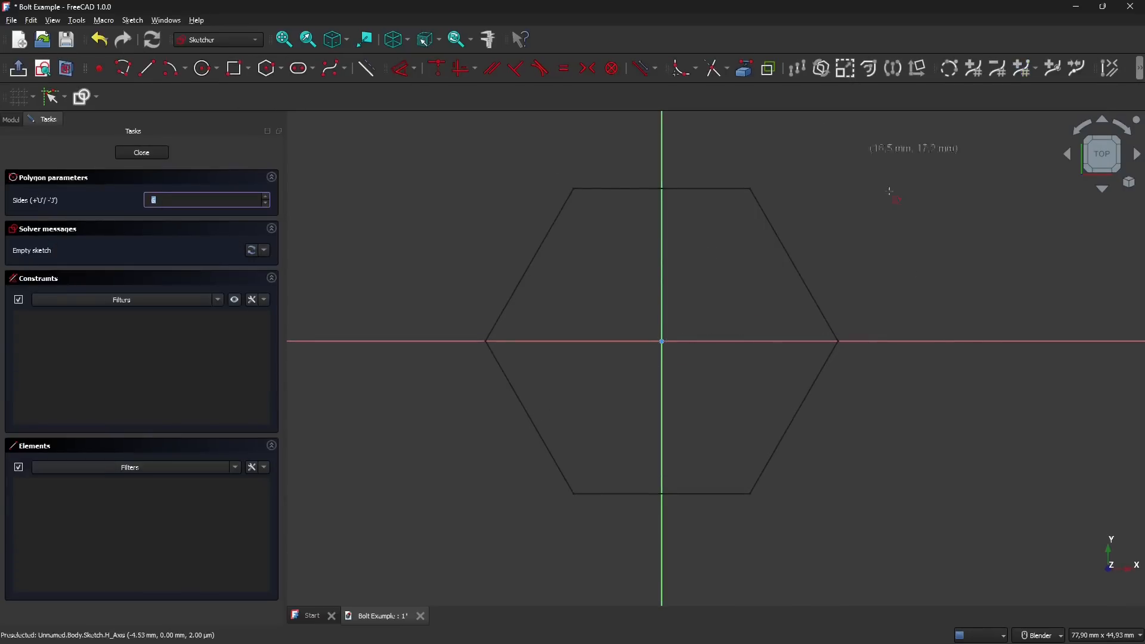
pyautogui.click(662, 341)
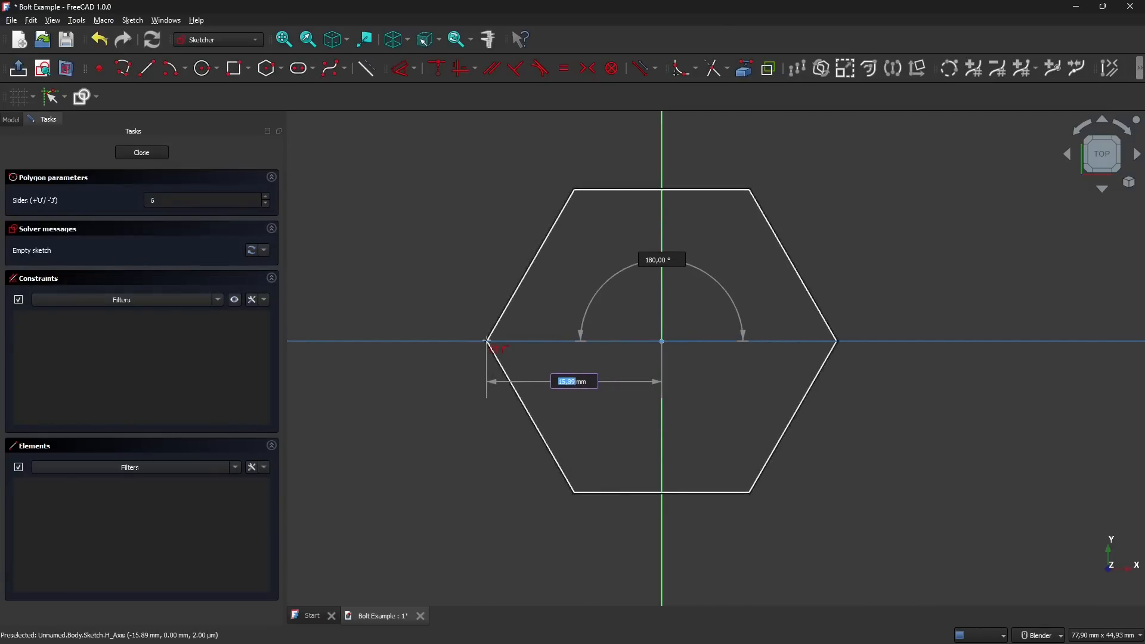
pyautogui.write('1')
pyautogui.press('Return')
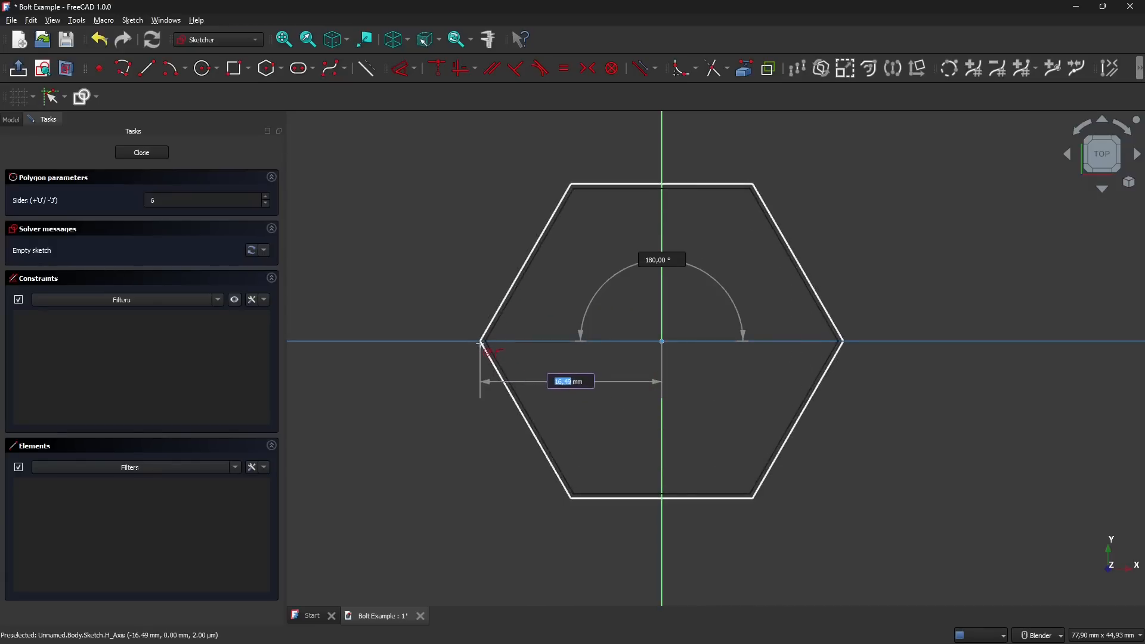
pyautogui.write('16')
pyautogui.press('Return')
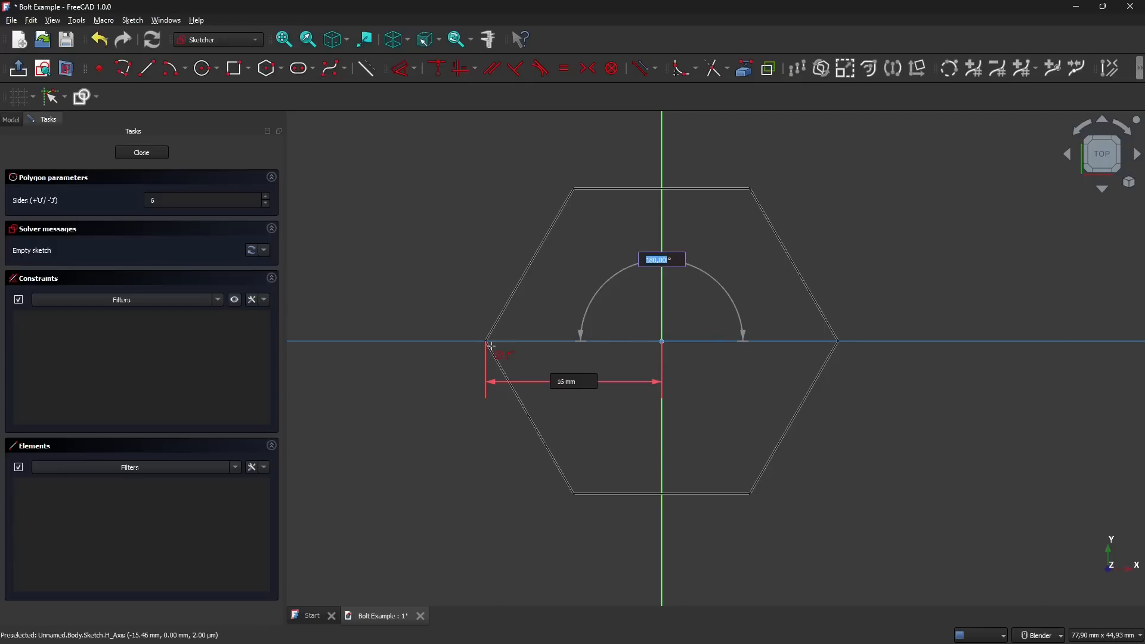
pyautogui.write('45')
pyautogui.write('180')
pyautogui.press('Return')
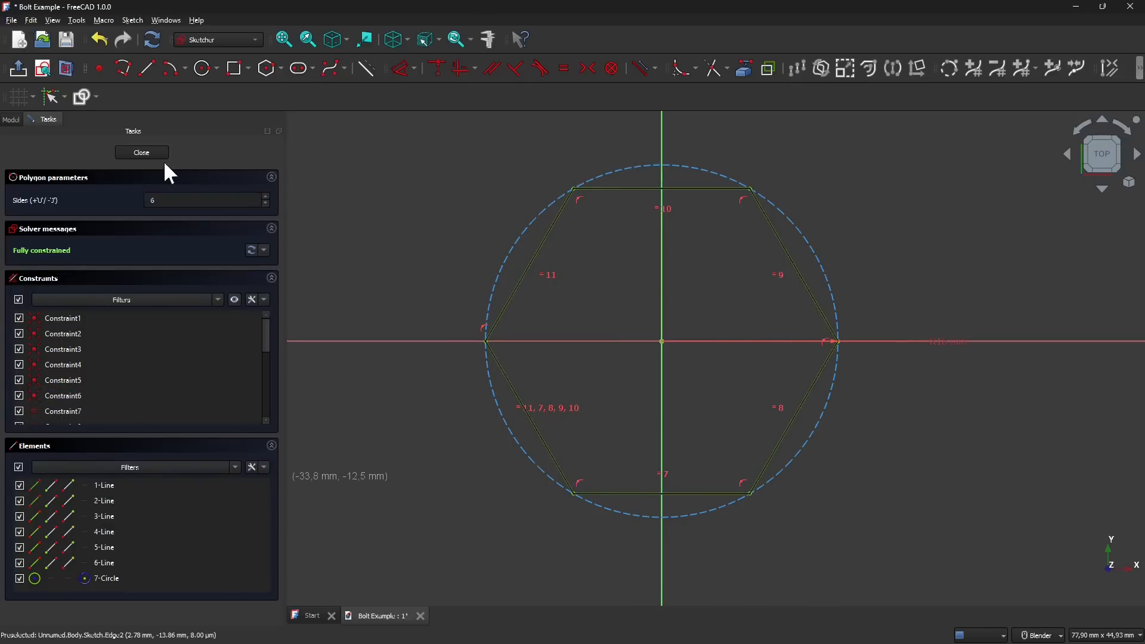
pyautogui.click(144, 152)
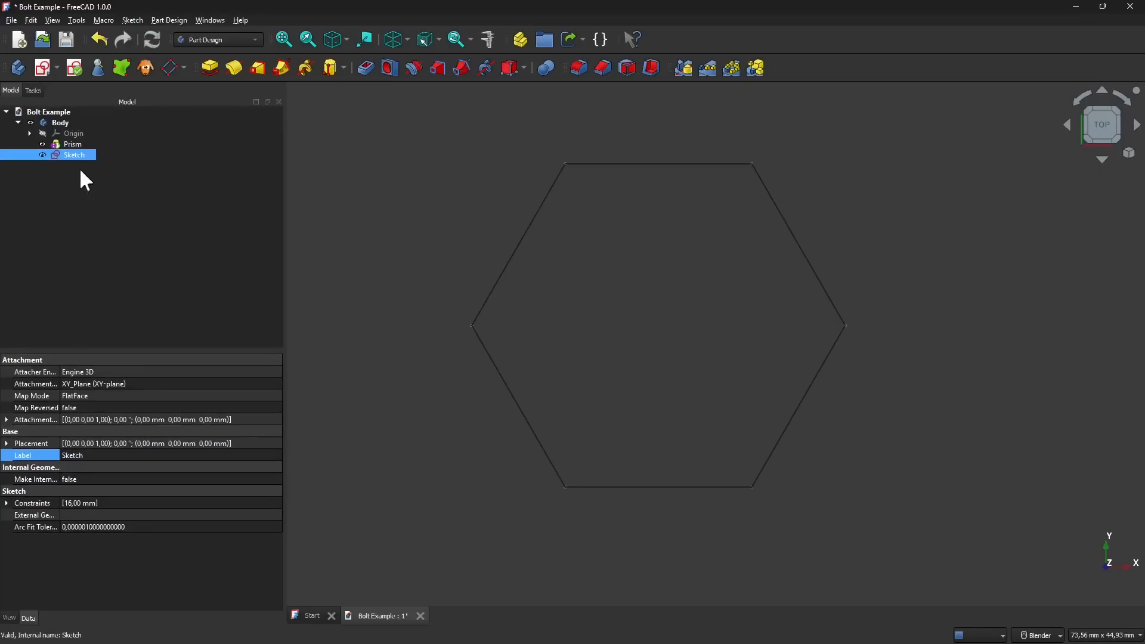
# - Set the draw style back to As is with the model viewed at an angle
pyautogui.moveTo(623, 430); pyautogui.dragTo(558, 382, button='middle')
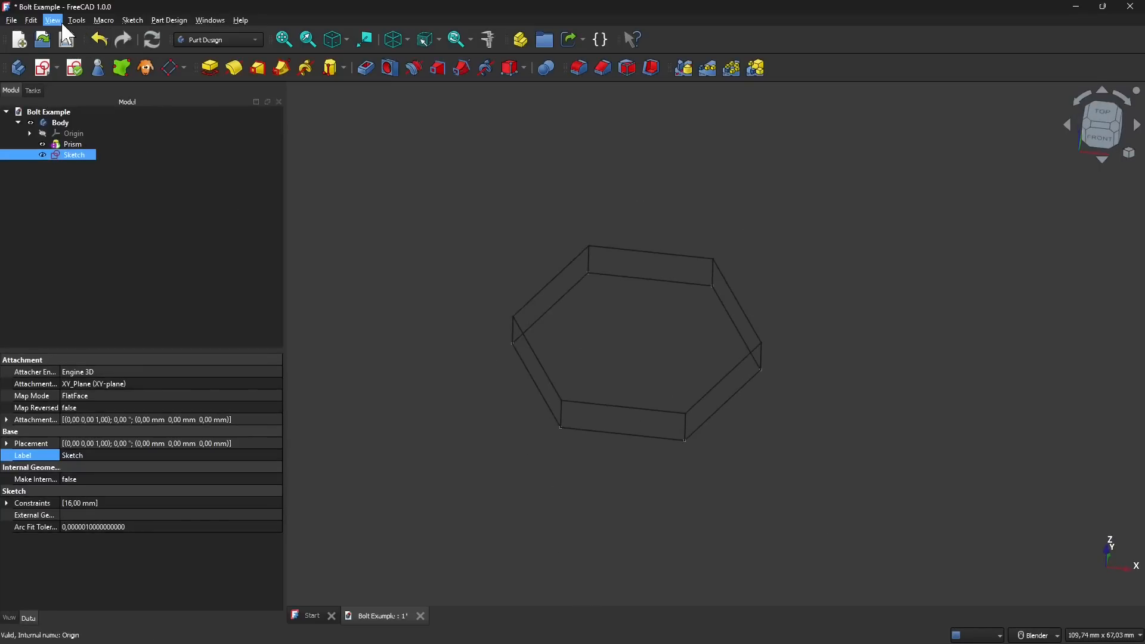
pyautogui.click(60, 21)
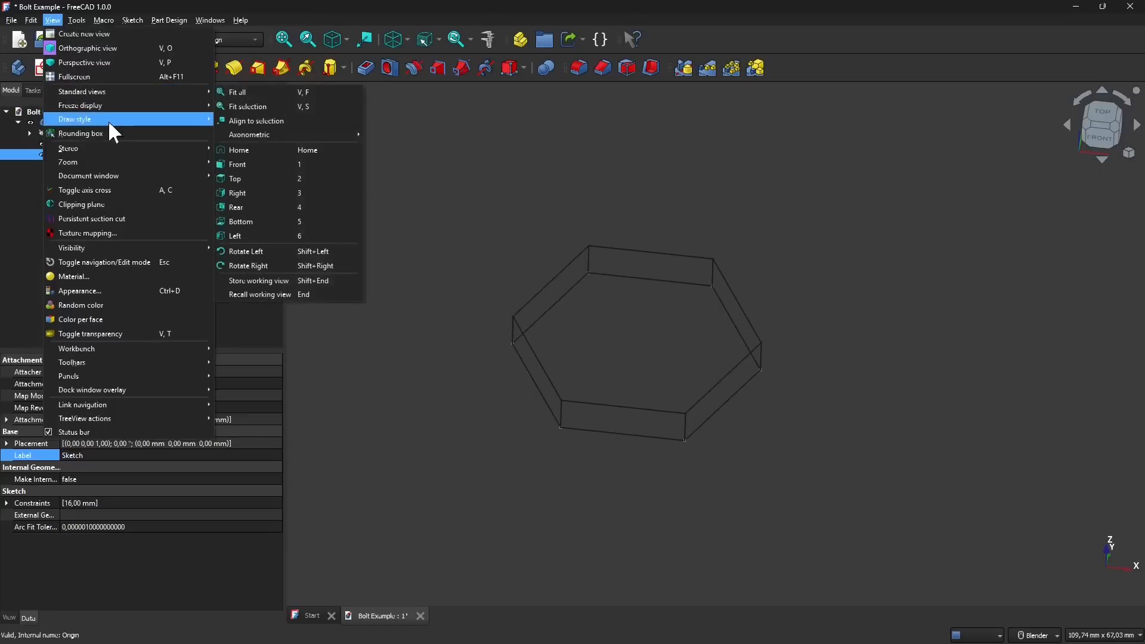
pyautogui.click(235, 120)
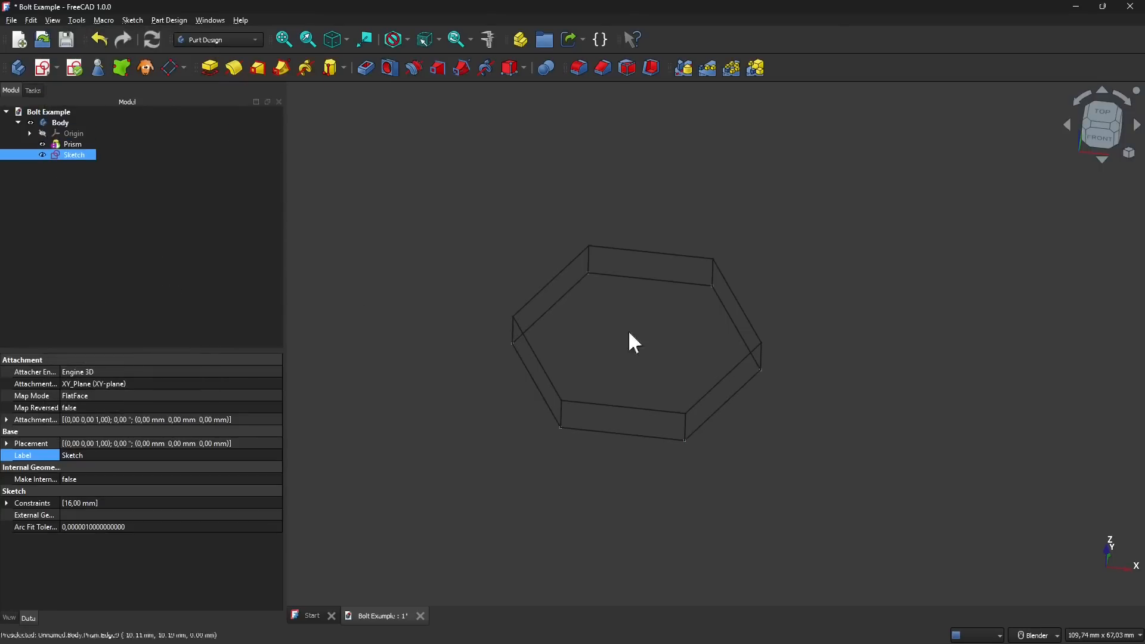
# - Edit the prism primitive and set its height to 6 mm
pyautogui.click(95, 145)
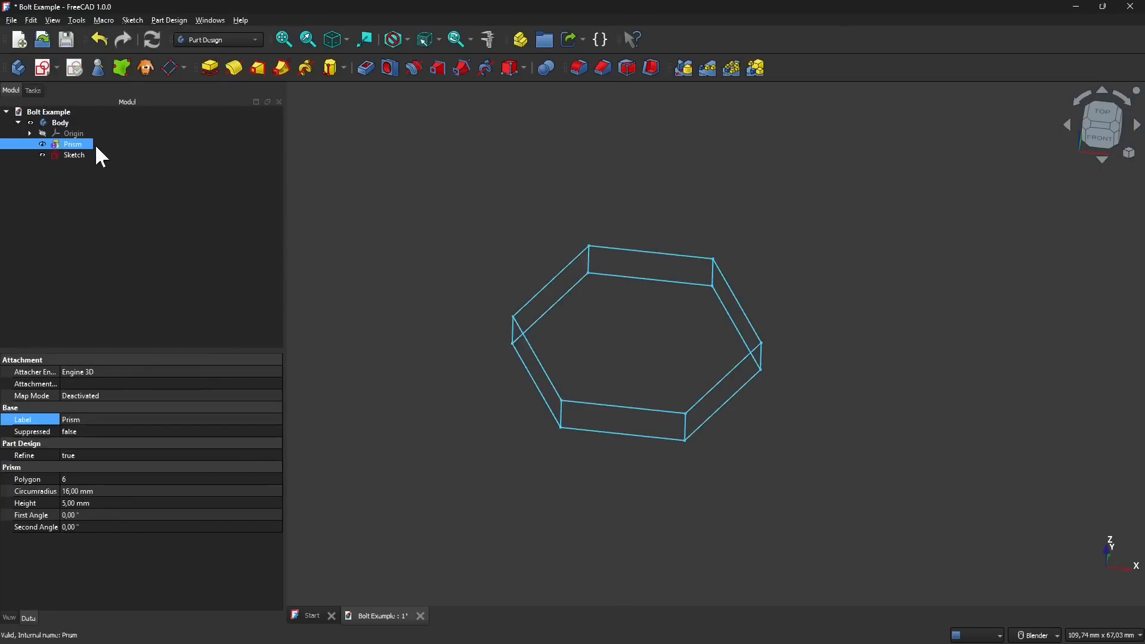
pyautogui.click(73, 156)
pyautogui.moveTo(513, 355); pyautogui.dragTo(521, 399, button='middle')
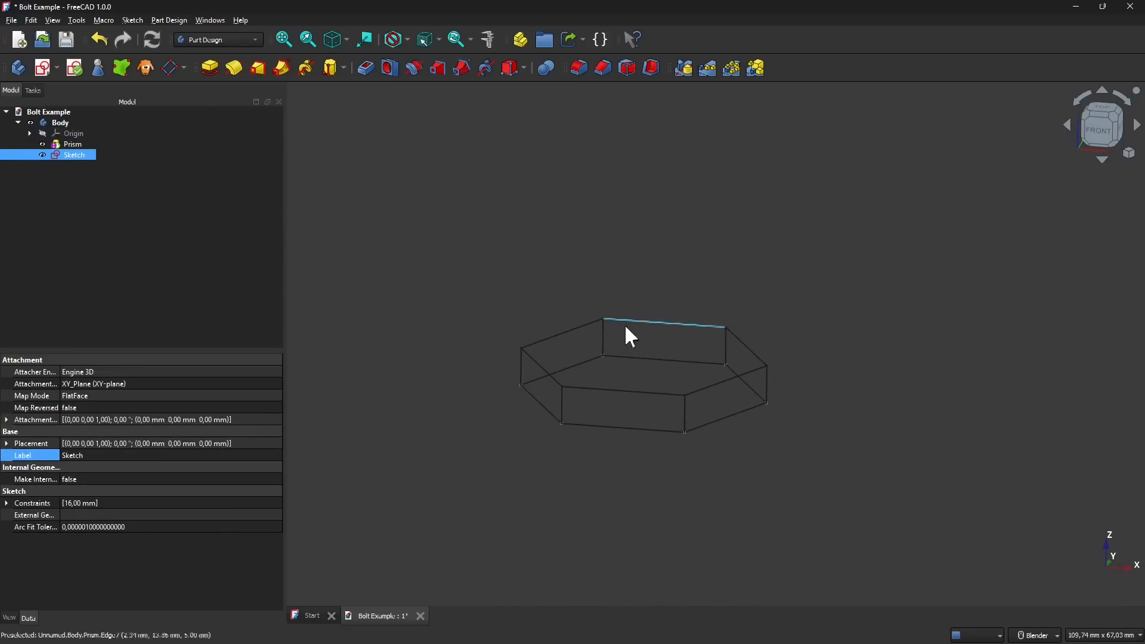
pyautogui.click(70, 145)
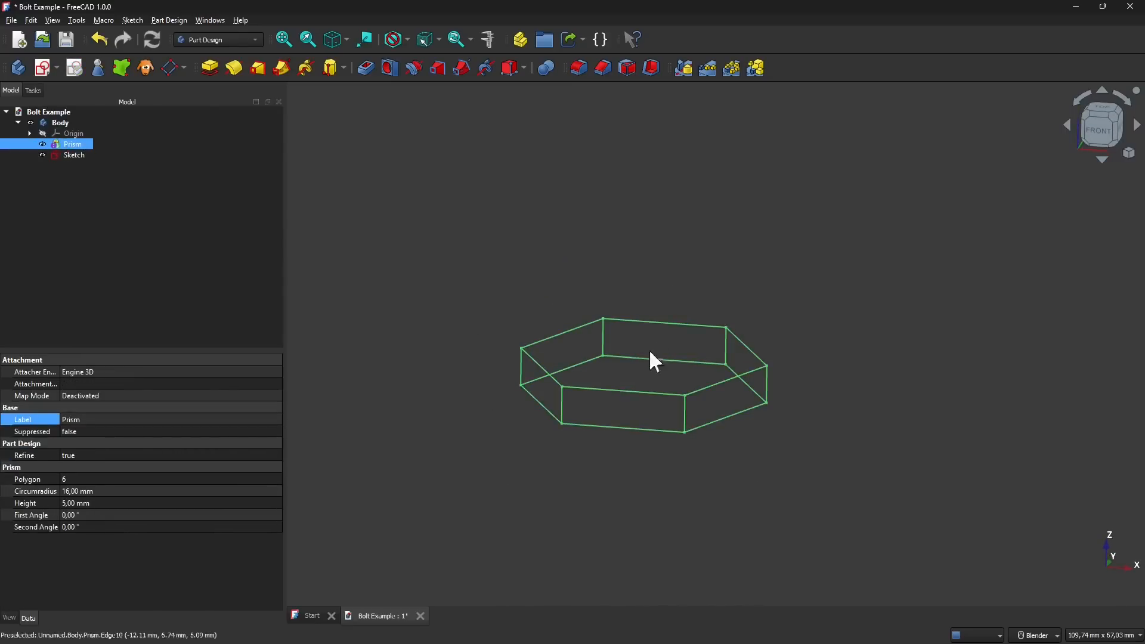
pyautogui.rightClick(74, 143)
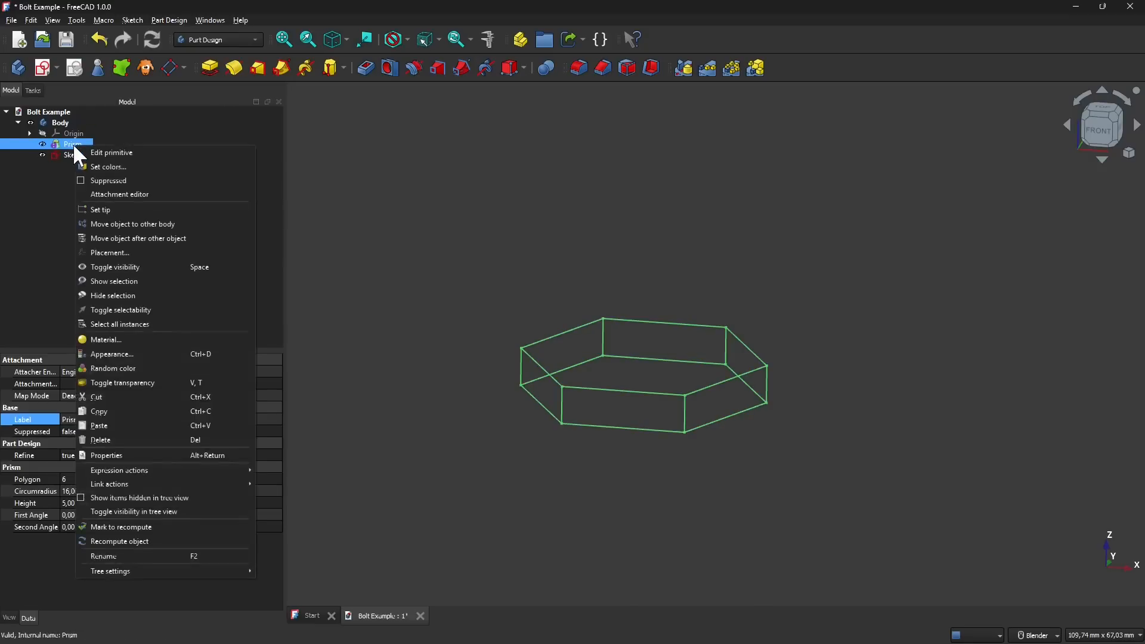
pyautogui.click(110, 152)
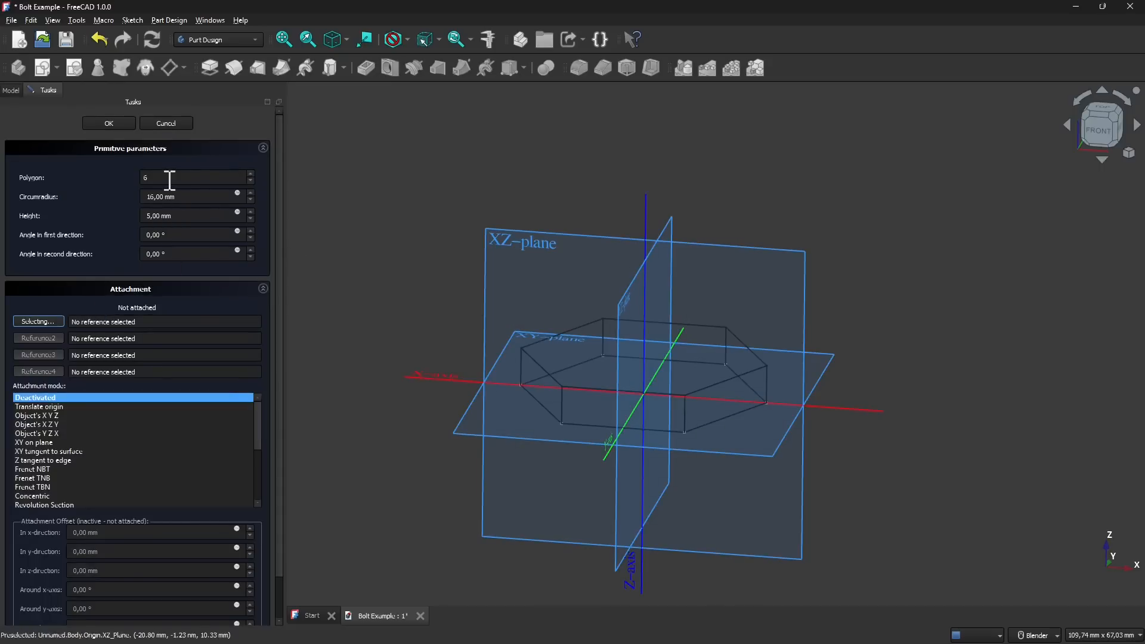
pyautogui.click(166, 216)
pyautogui.click(172, 255)
pyautogui.write('6')
pyautogui.click(153, 216)
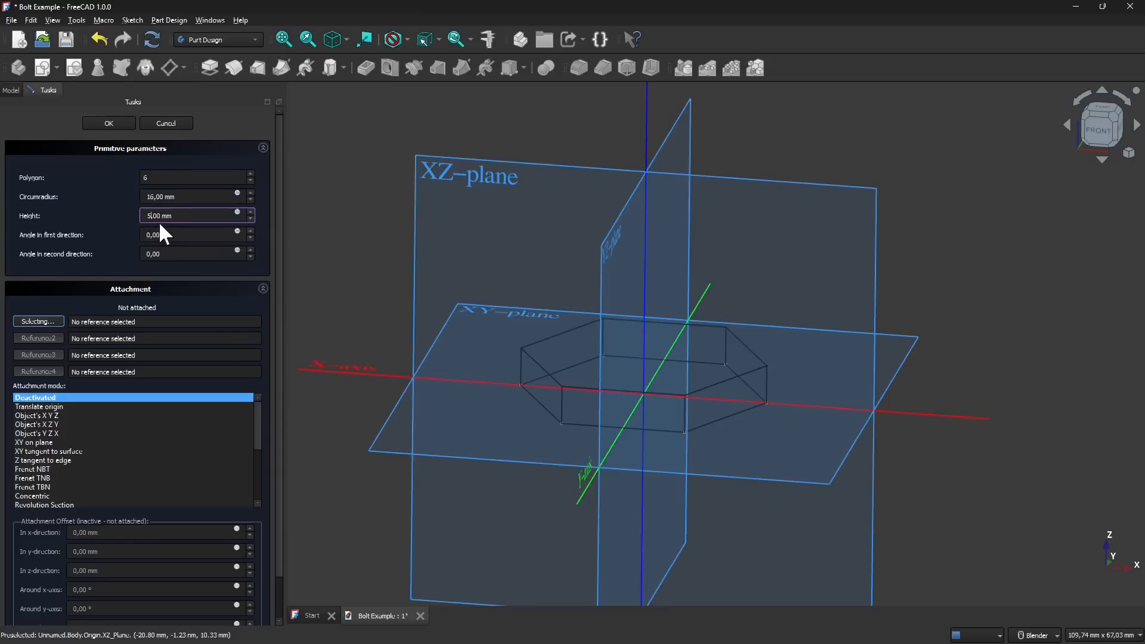
pyautogui.click(186, 233)
pyautogui.click(112, 126)
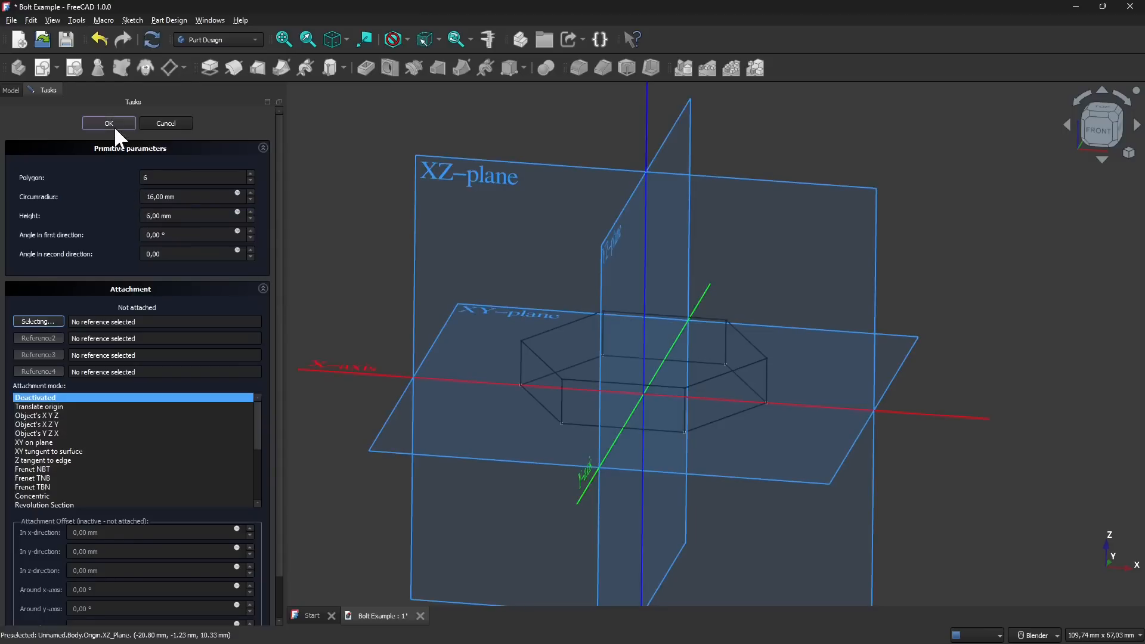
# - Open the hexagon sketch on the XY-plane for editing
pyautogui.click(80, 154)
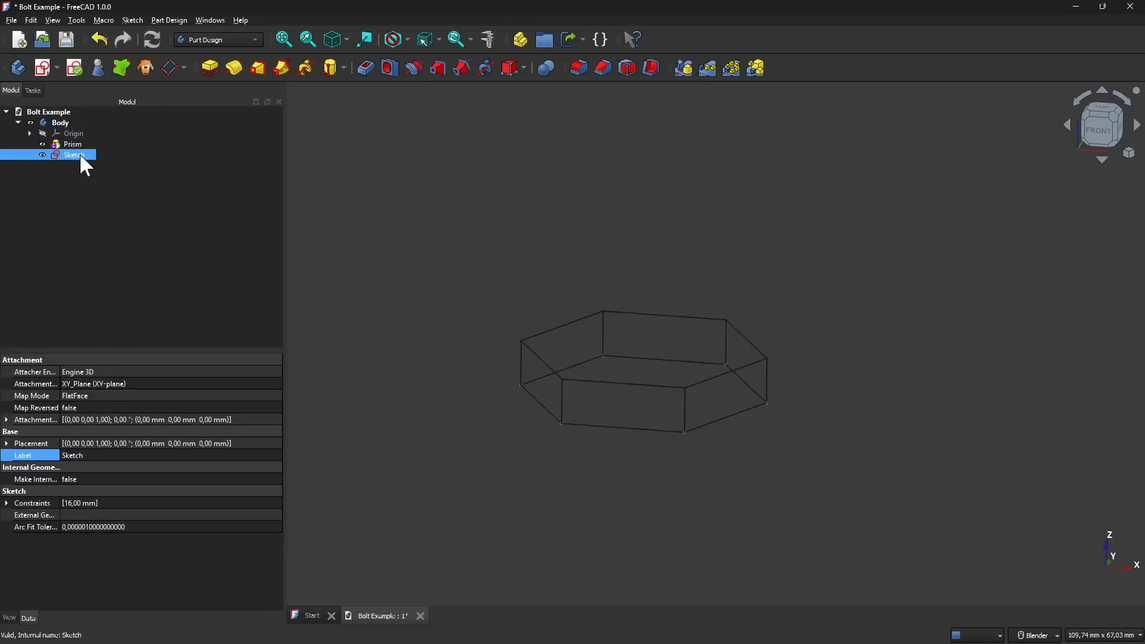
pyautogui.moveTo(557, 449)
pyautogui.mouseDown(button='middle')
pyautogui.moveTo(565, 324)
pyautogui.moveTo(557, 438)
pyautogui.mouseUp(button='middle')
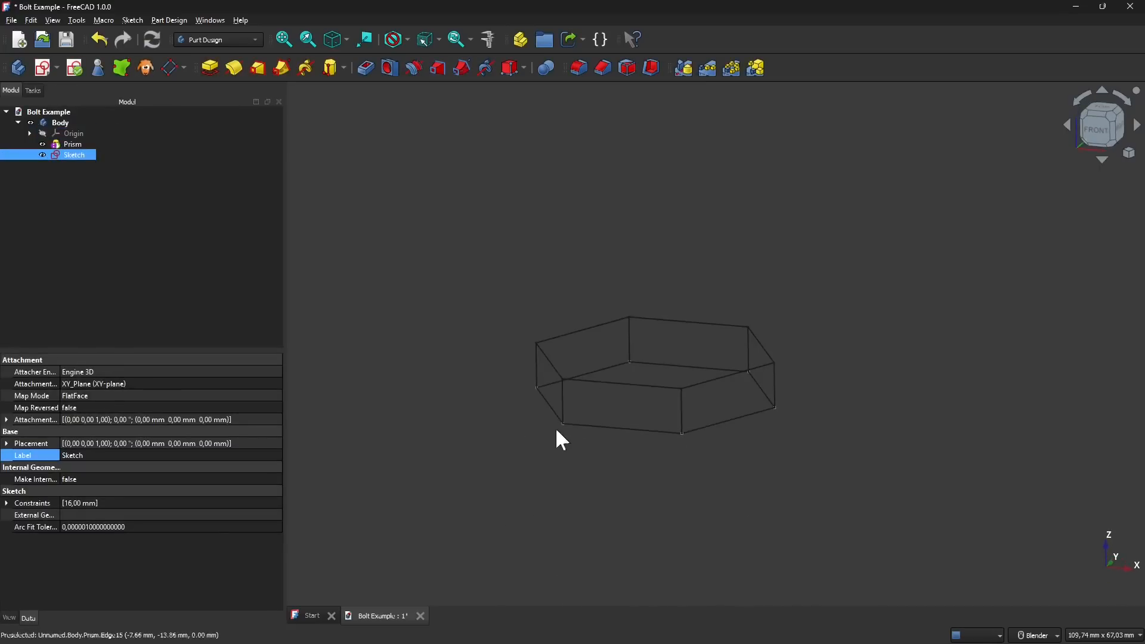
pyautogui.rightClick(75, 158)
pyautogui.click(89, 162)
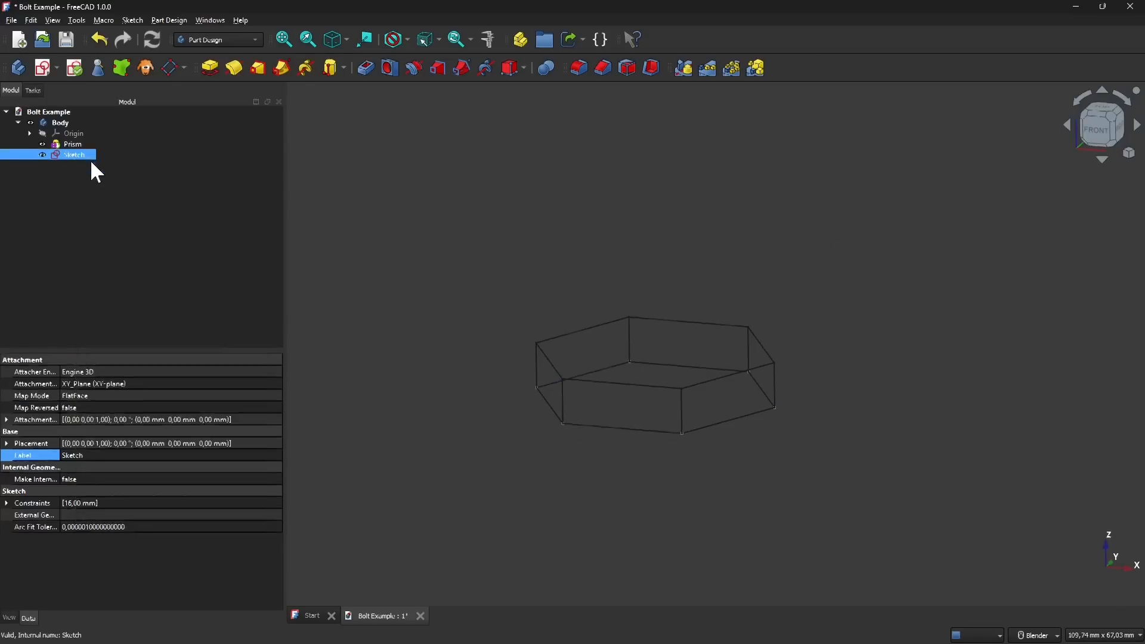
pyautogui.scroll(2, 668, 283)
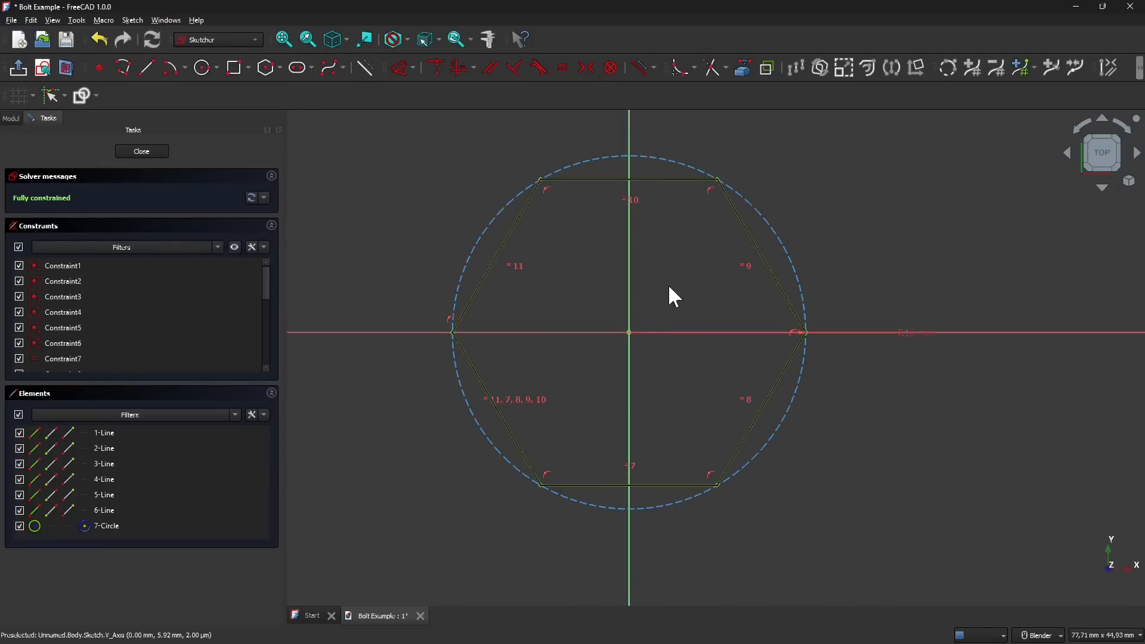
# - Examine the hexagon sketch's constraints, including its radius constraint, and its individual line elements
pyautogui.keyDown('shift'); pyautogui.moveTo(597, 425); pyautogui.dragTo(617, 396, button='middle'); pyautogui.keyUp('shift')
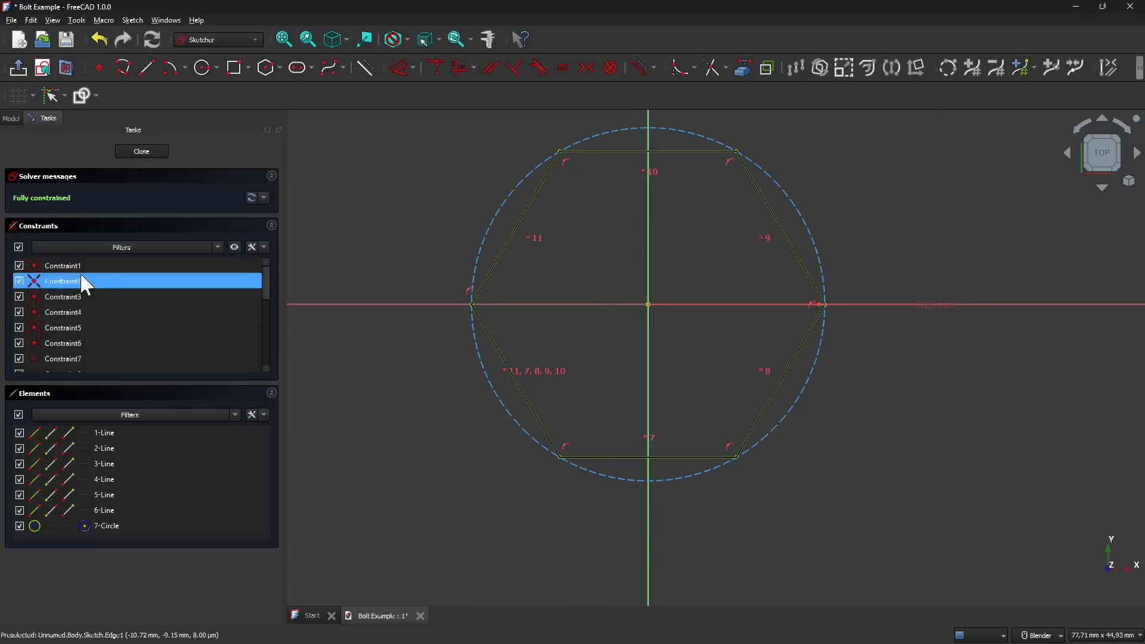
pyautogui.scroll(-3, 72, 292)
pyautogui.scroll(-2, 65, 351)
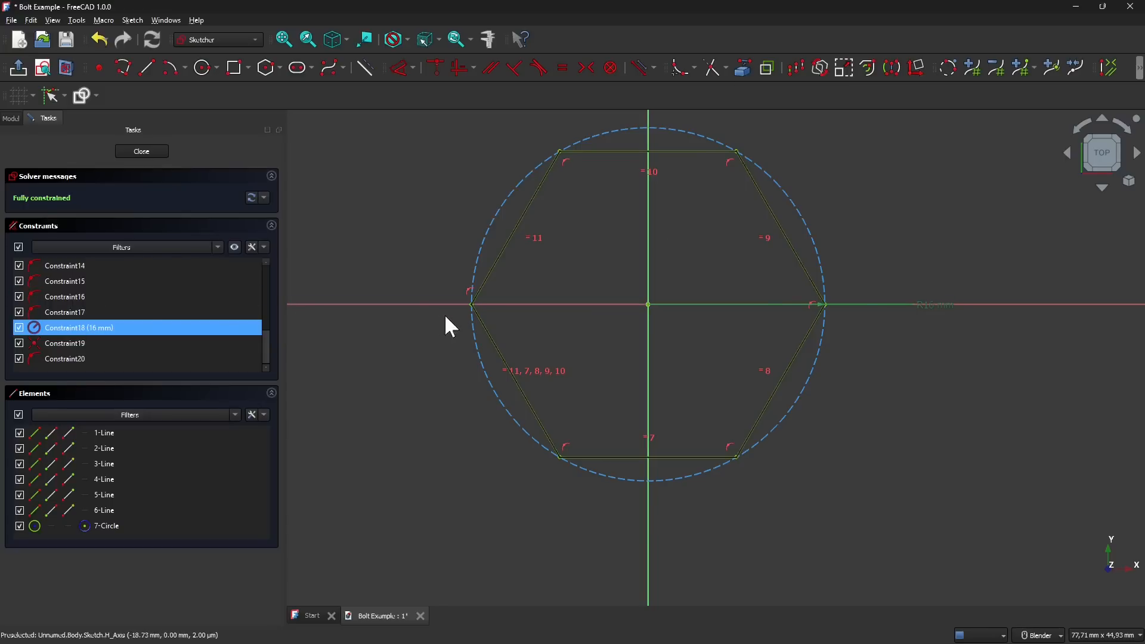
pyautogui.click(108, 448)
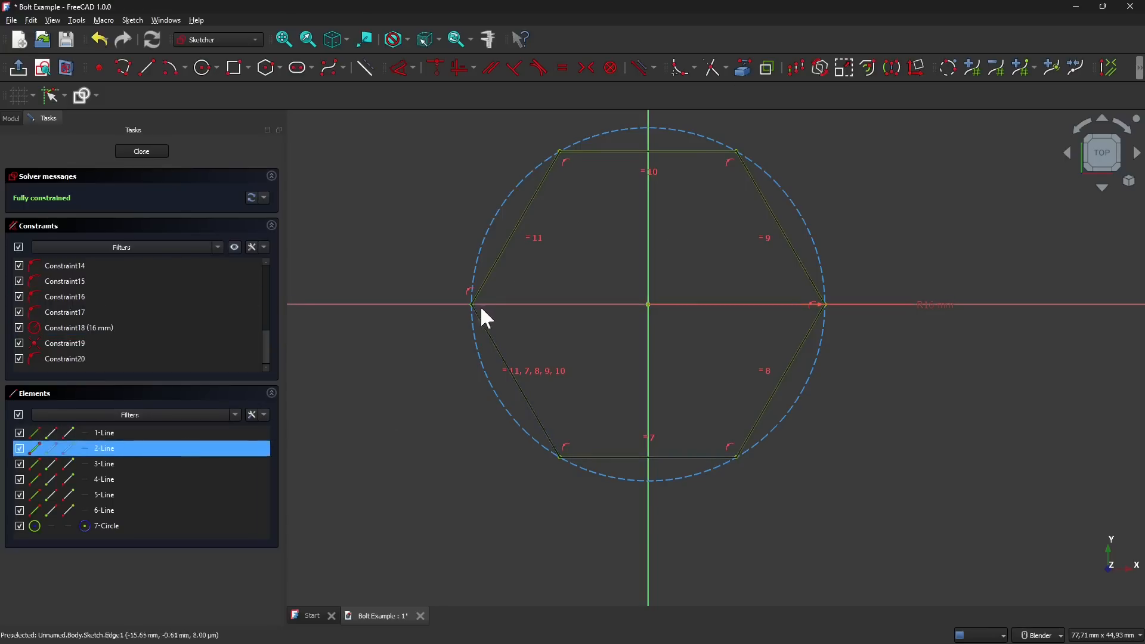
pyautogui.click(540, 185)
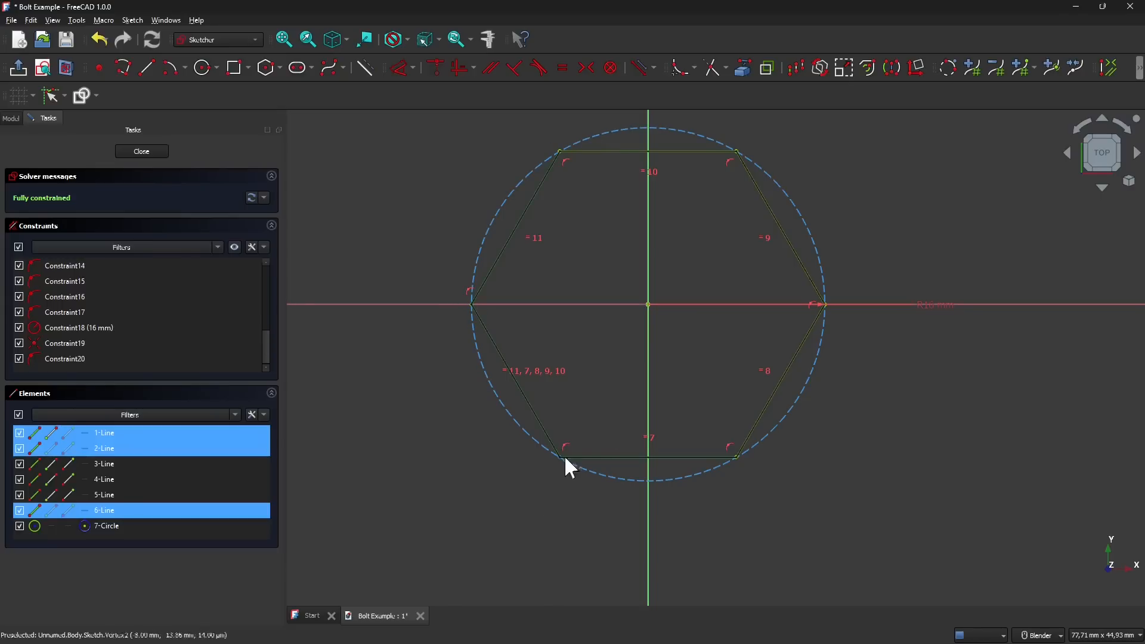
pyautogui.click(582, 457)
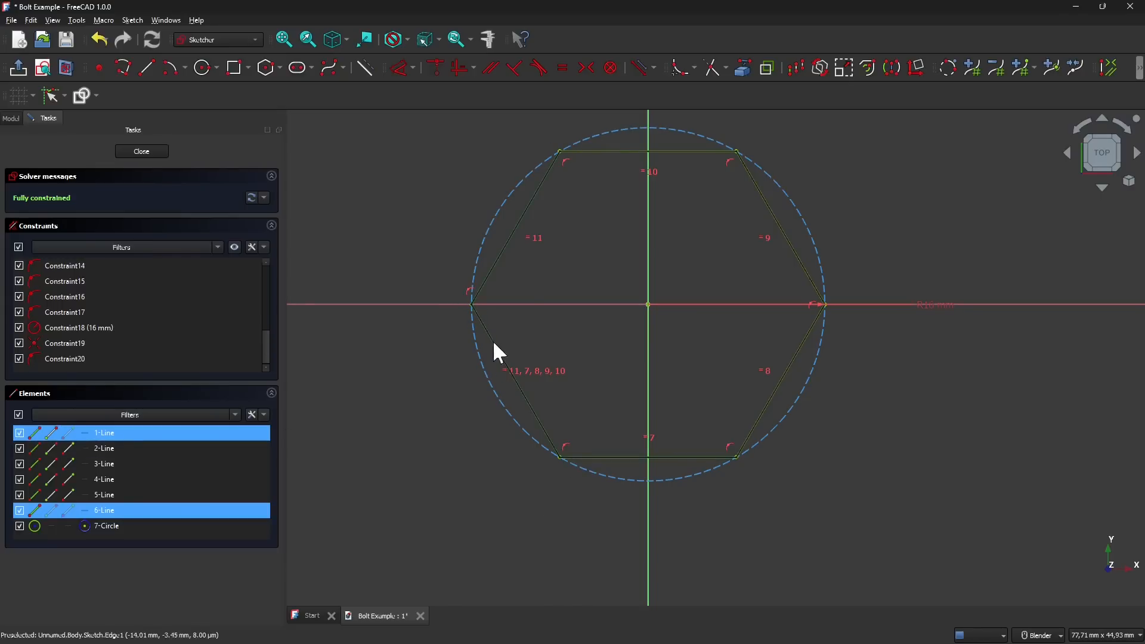
pyautogui.click(90, 474)
pyautogui.click(98, 437)
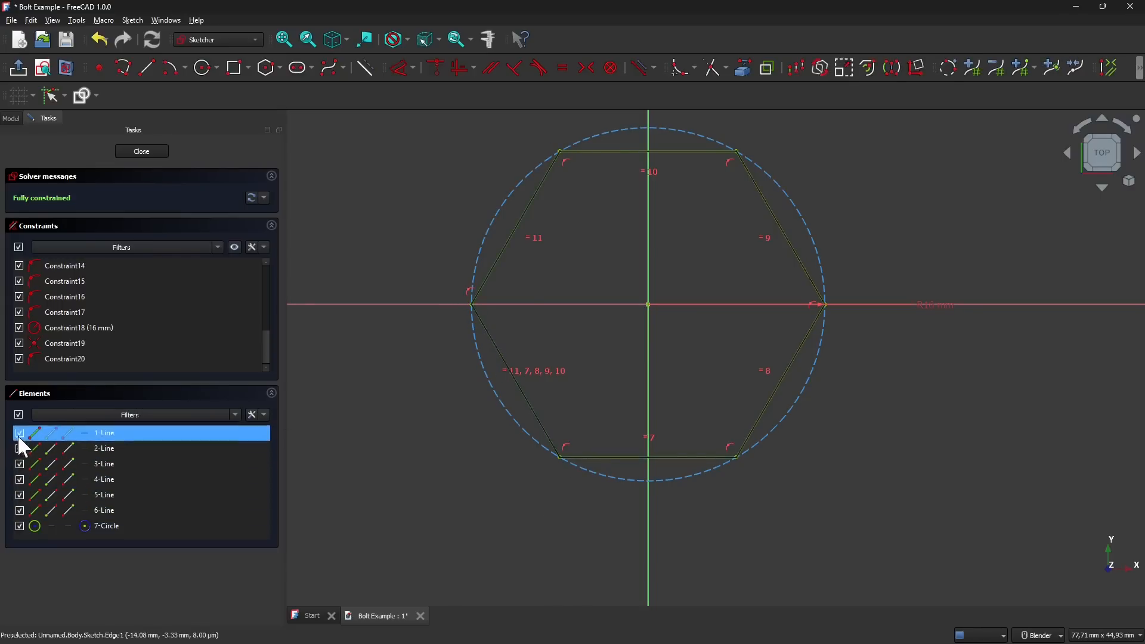
pyautogui.click(16, 434)
pyautogui.click(14, 463)
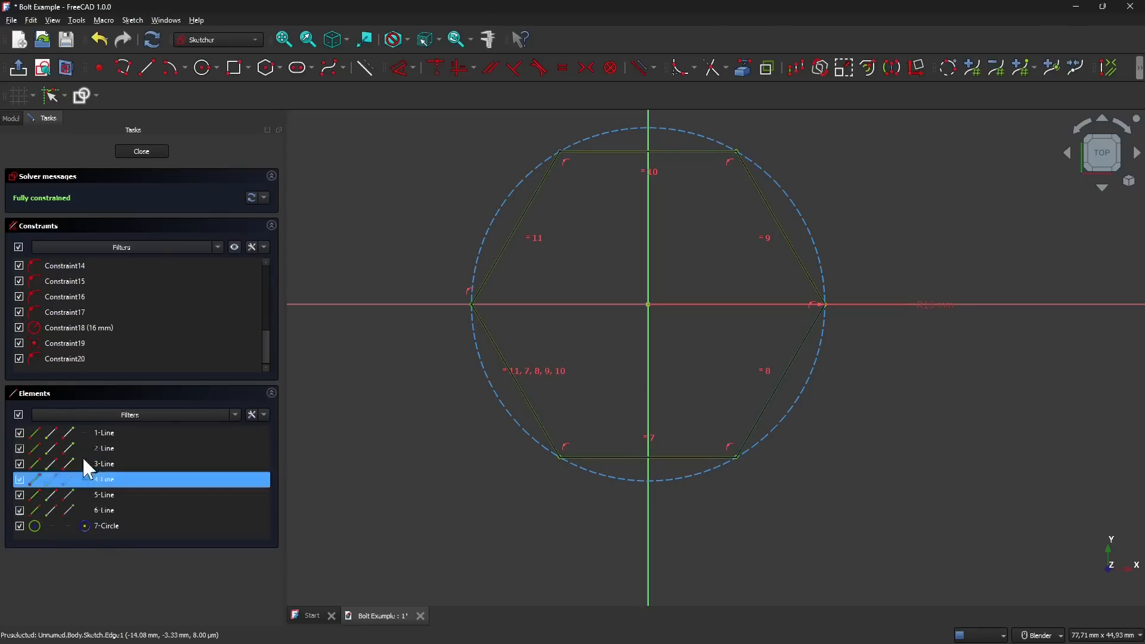
# - Set the radius constraint of the hexagon's construction circle to 12 mm and close the sketch
pyautogui.click(69, 330)
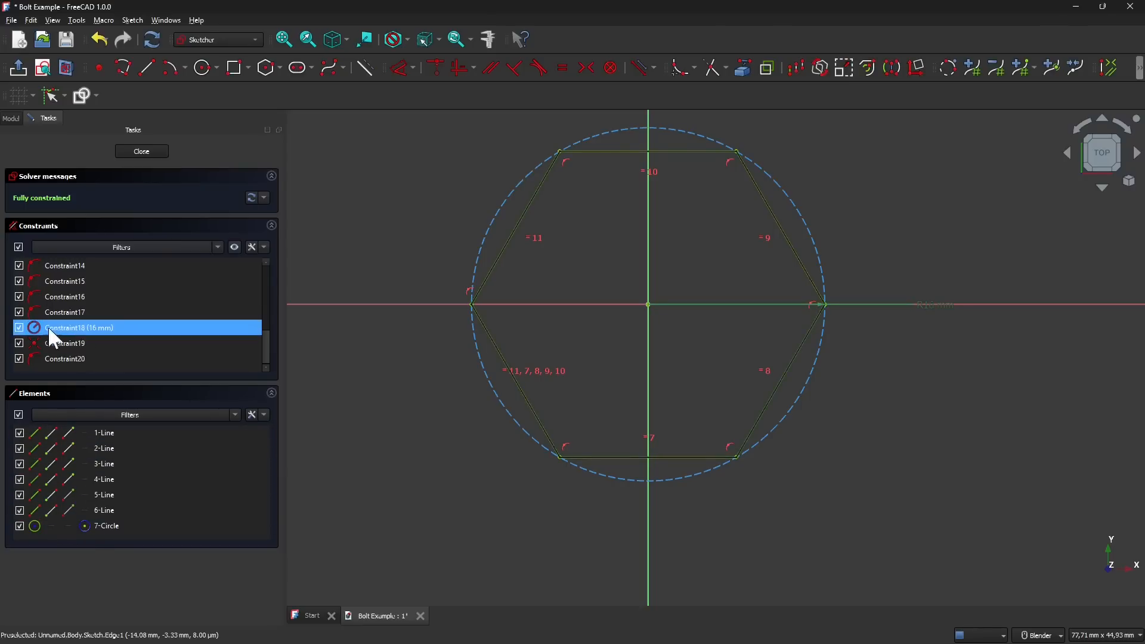
pyautogui.doubleClick(82, 333)
pyautogui.click(582, 302)
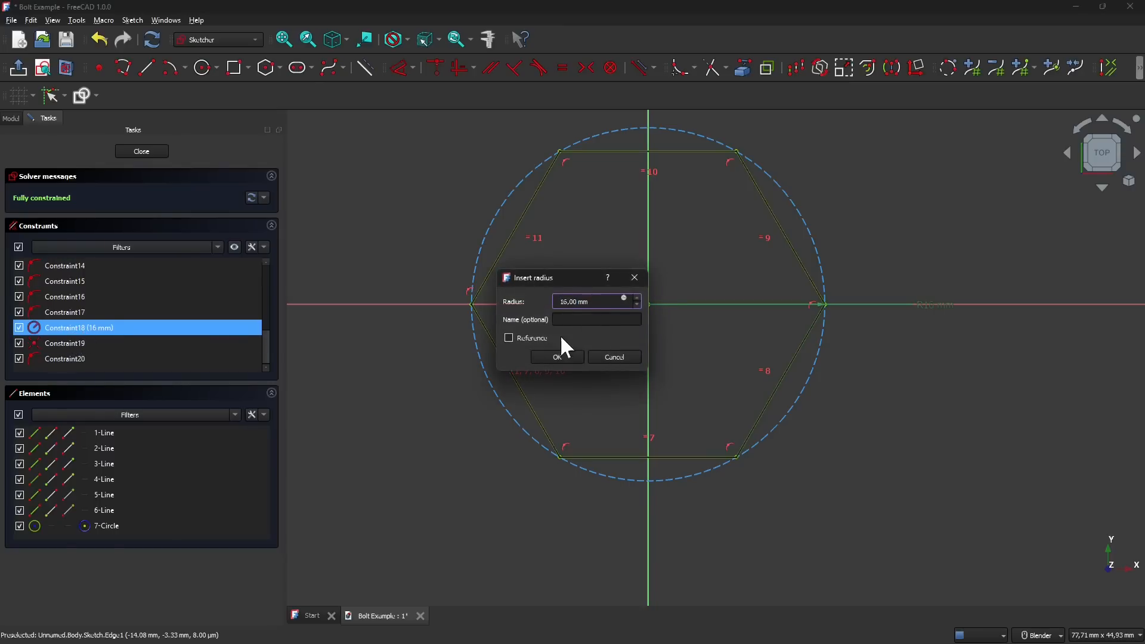
pyautogui.press('Right')
pyautogui.write('2')
pyautogui.click(556, 354)
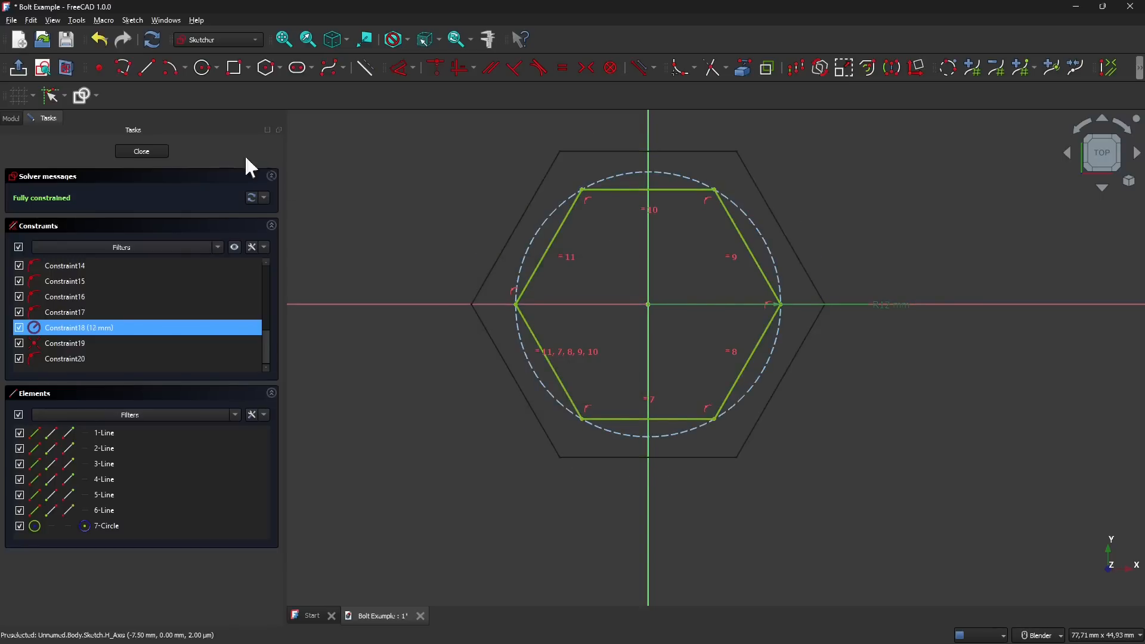
pyautogui.click(156, 152)
# - Try padding the hexagon sketch by dimension to a length of 20 mm
pyautogui.moveTo(599, 534); pyautogui.dragTo(725, 372, button='middle')
pyautogui.moveTo(636, 294); pyautogui.dragTo(571, 371, button='middle')
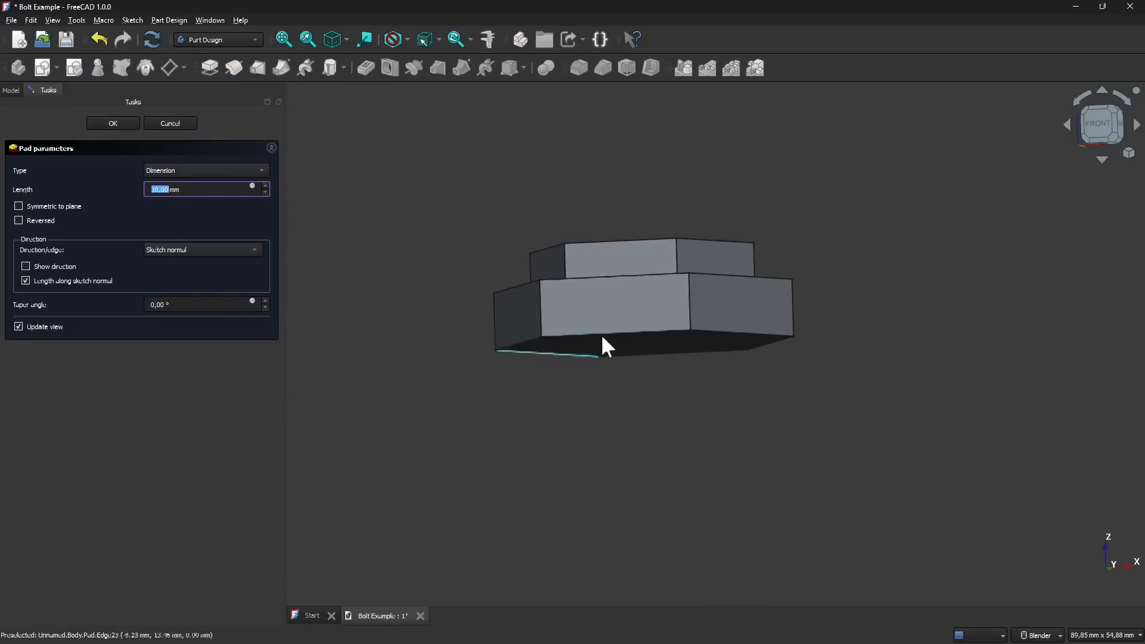
pyautogui.moveTo(601, 334); pyautogui.dragTo(622, 384, button='middle')
pyautogui.moveTo(598, 442); pyautogui.dragTo(665, 187, button='middle')
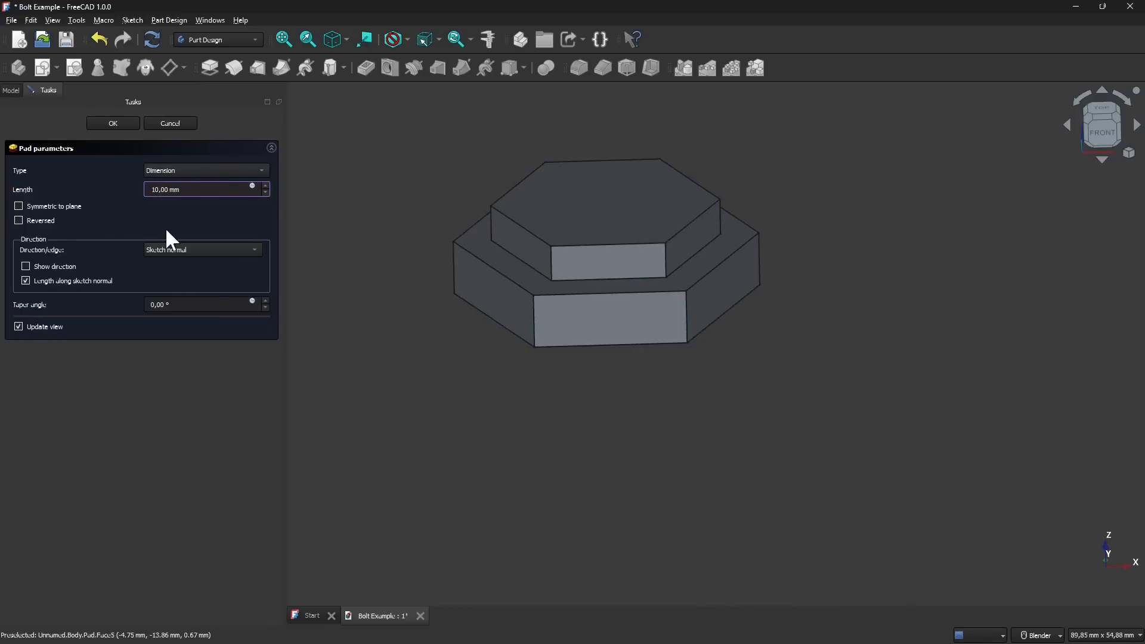
pyautogui.write('100')
pyautogui.write('2')
pyautogui.click(393, 286)
pyautogui.moveTo(423, 349); pyautogui.dragTo(465, 358, button='middle')
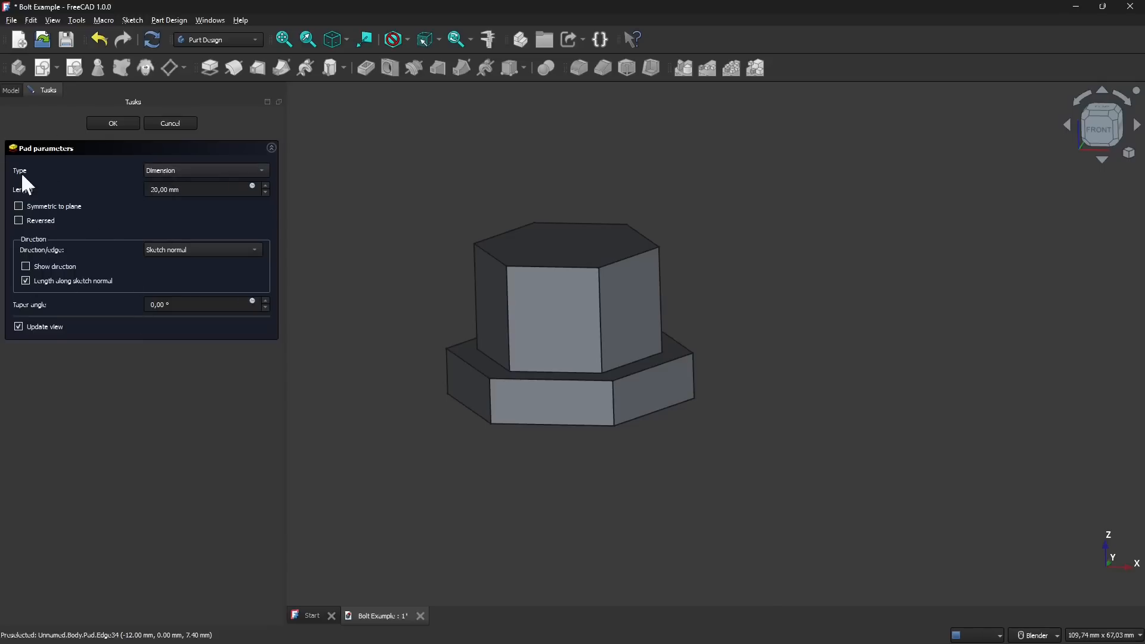
# - Try the Up to face pad type, return to Dimension, and cancel the pad
pyautogui.click(153, 171)
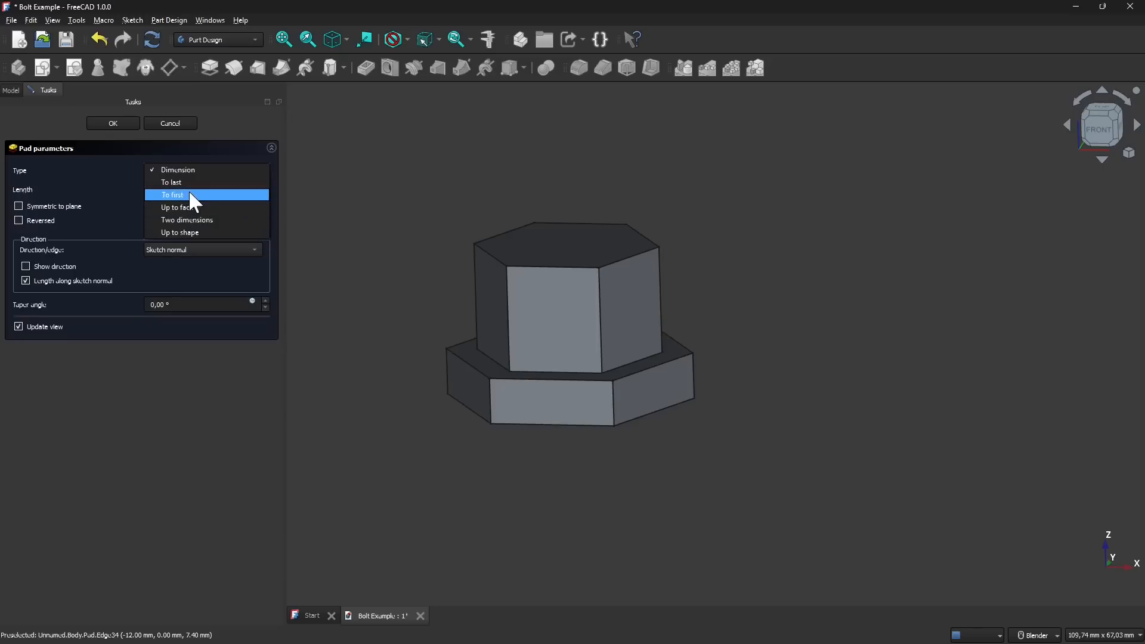
pyautogui.click(190, 207)
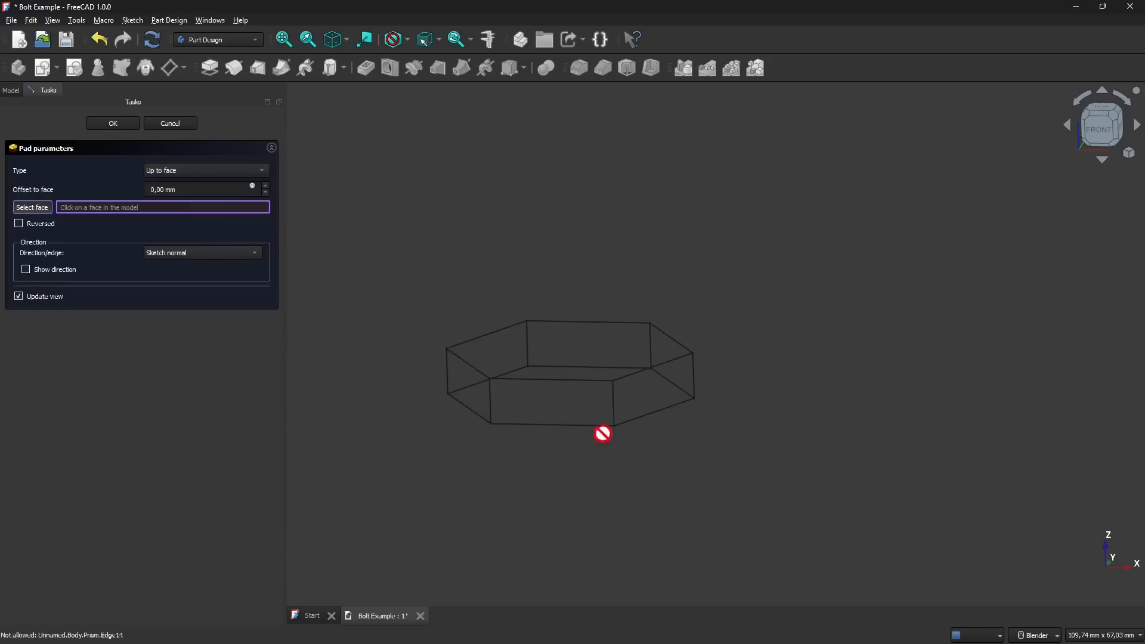
pyautogui.click(210, 170)
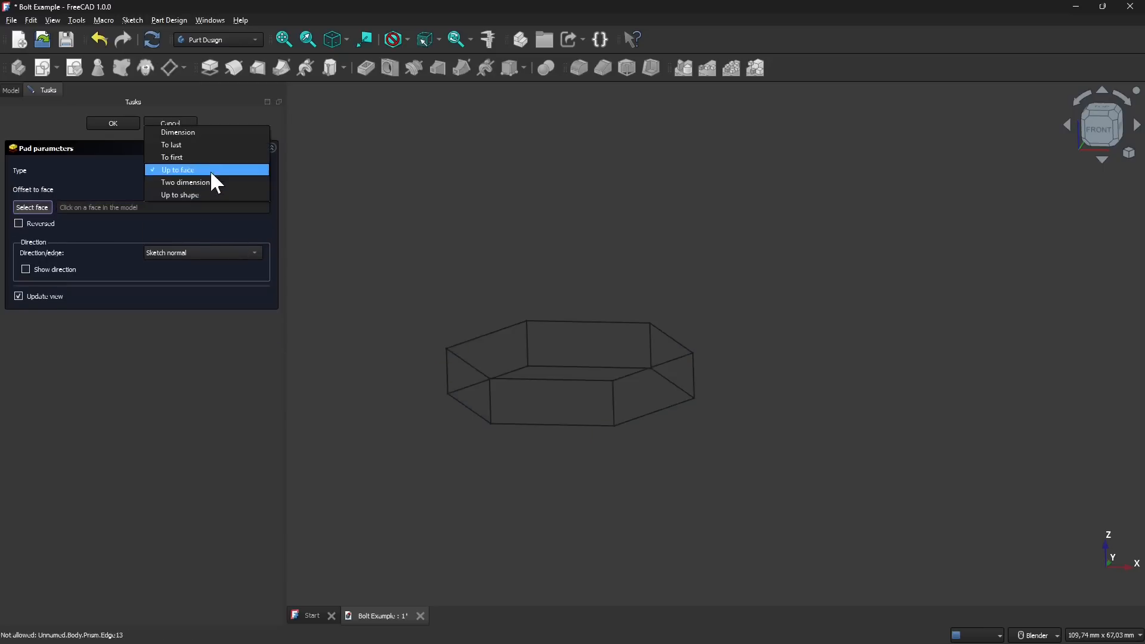
pyautogui.click(207, 132)
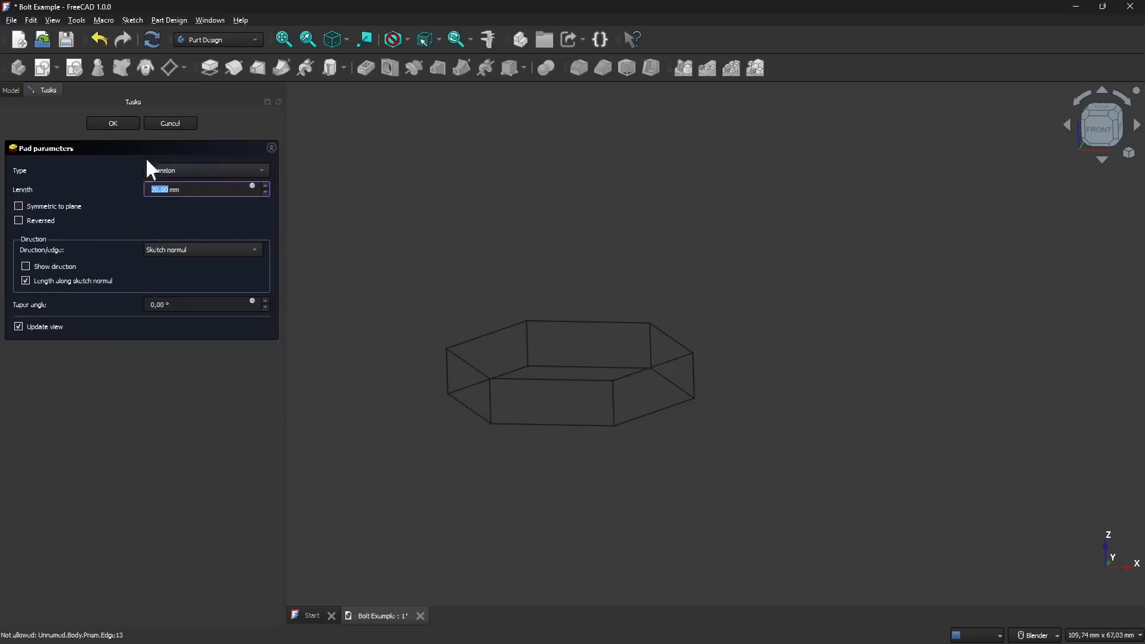
pyautogui.click(158, 124)
# - Create a pocket from the 12 mm hexagon sketch with a length of 10 mm
pyautogui.moveTo(565, 488)
pyautogui.mouseDown(button='middle')
pyautogui.moveTo(587, 341)
pyautogui.moveTo(567, 263)
pyautogui.mouseUp(button='middle')
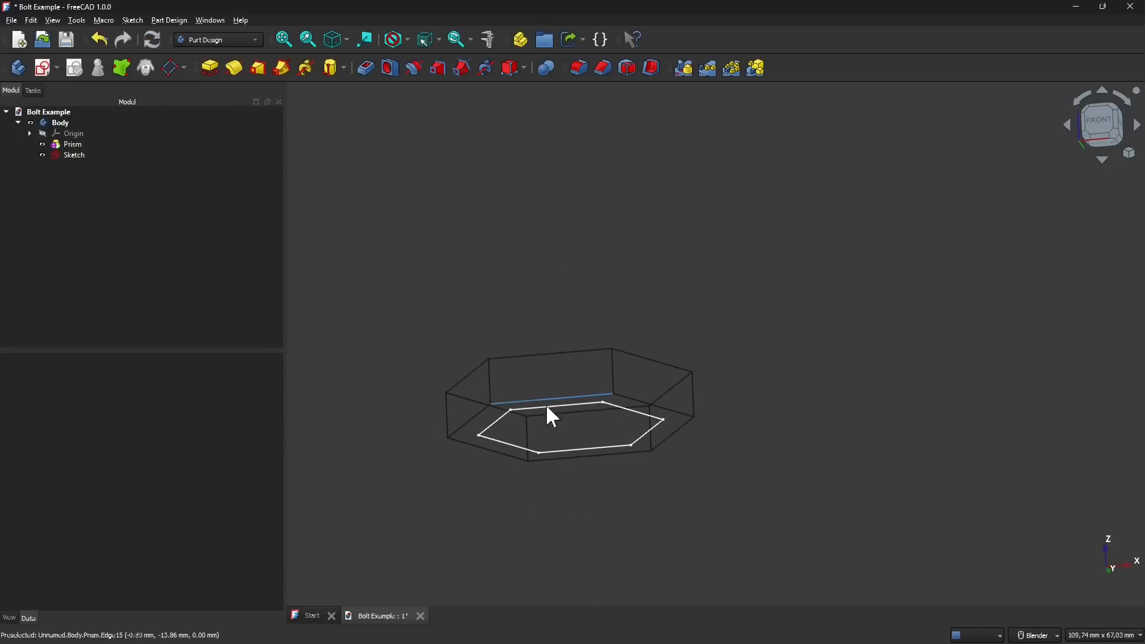
pyautogui.click(65, 155)
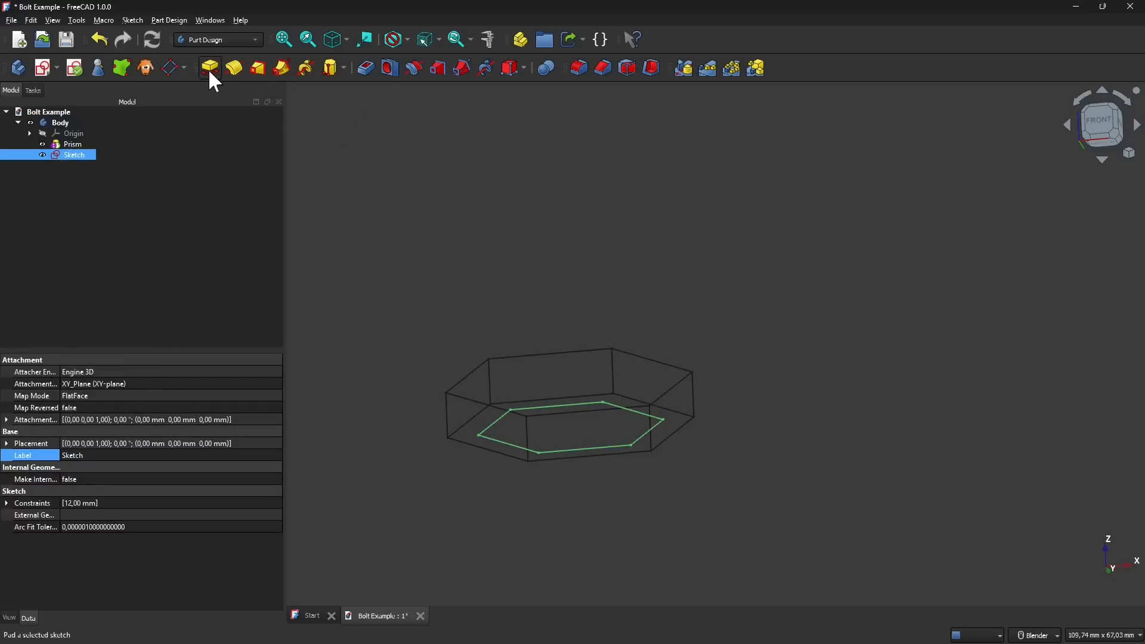
pyautogui.click(367, 76)
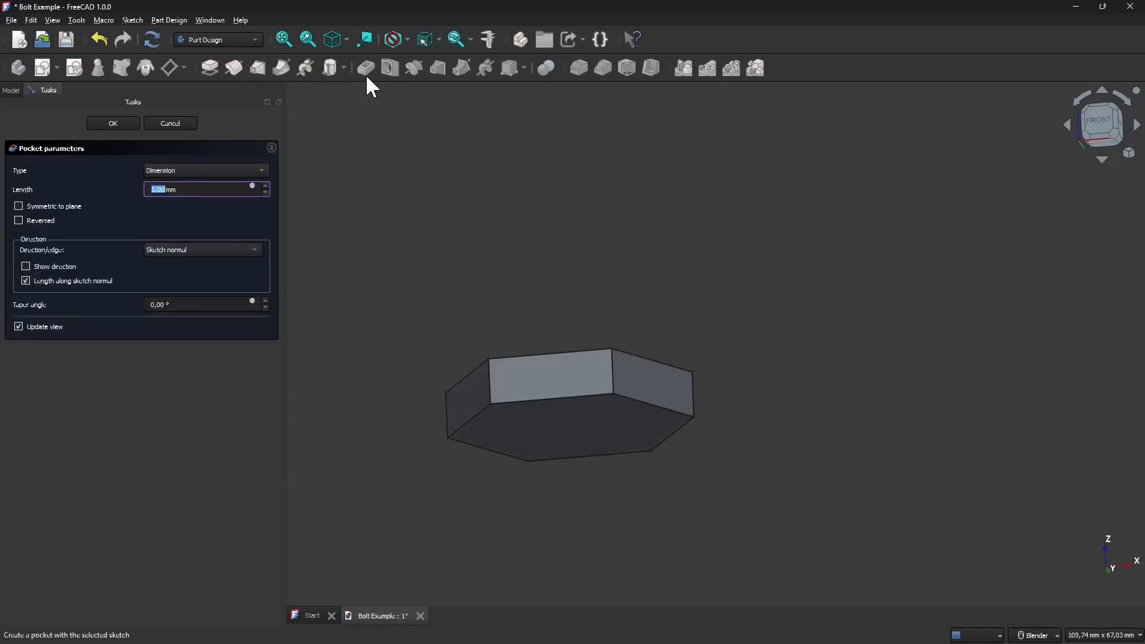
pyautogui.moveTo(586, 306); pyautogui.dragTo(581, 277, button='middle')
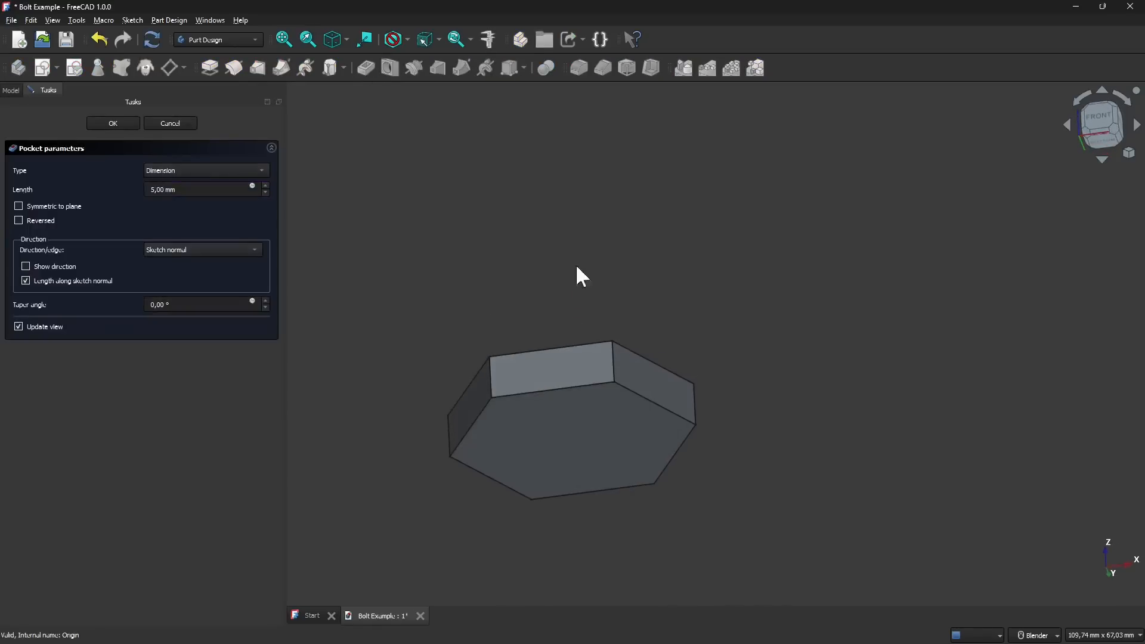
pyautogui.click(166, 189)
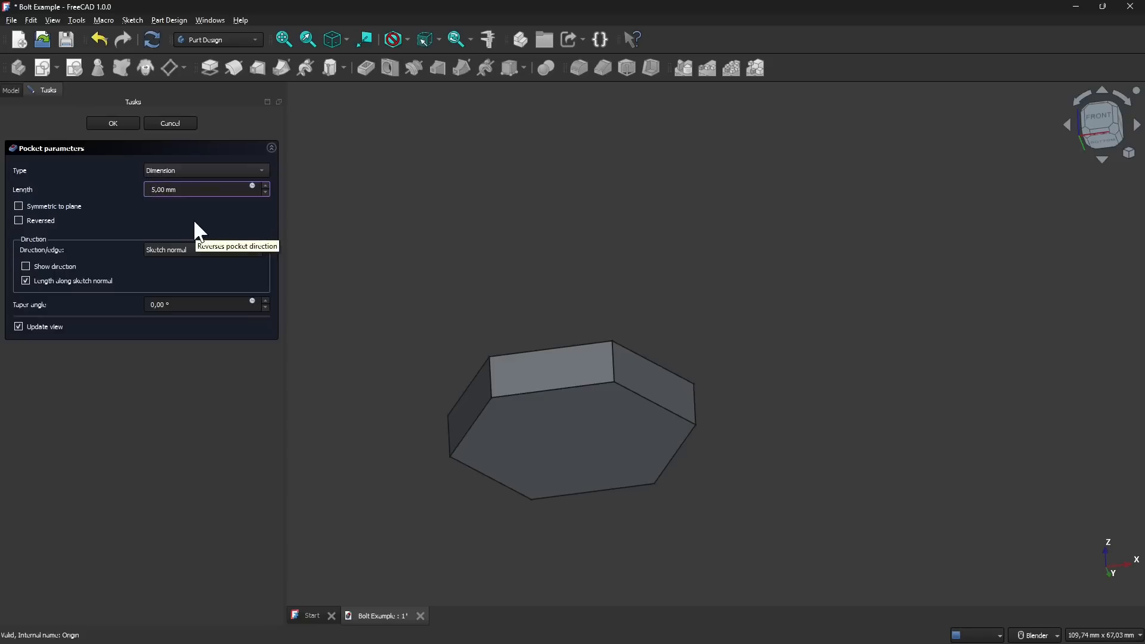
pyautogui.press('BackSpace')
pyautogui.write('10')
pyautogui.press('Return')
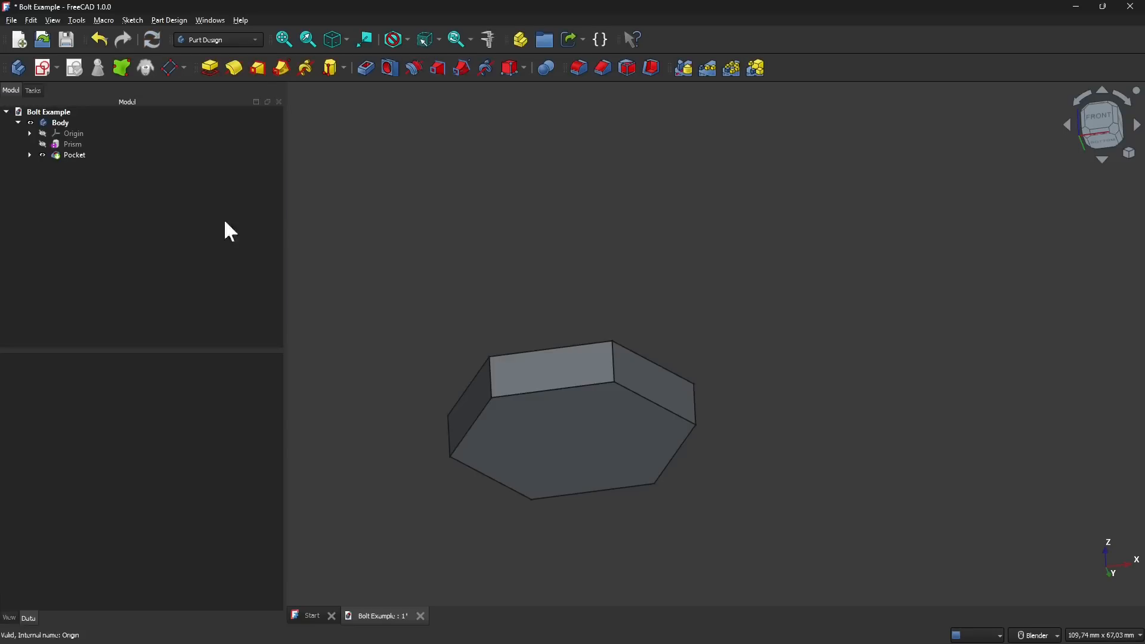
pyautogui.moveTo(800, 326); pyautogui.dragTo(773, 433, button='middle')
pyautogui.click(658, 387)
pyautogui.moveTo(587, 405); pyautogui.dragTo(566, 349, button='middle')
pyautogui.click(581, 429)
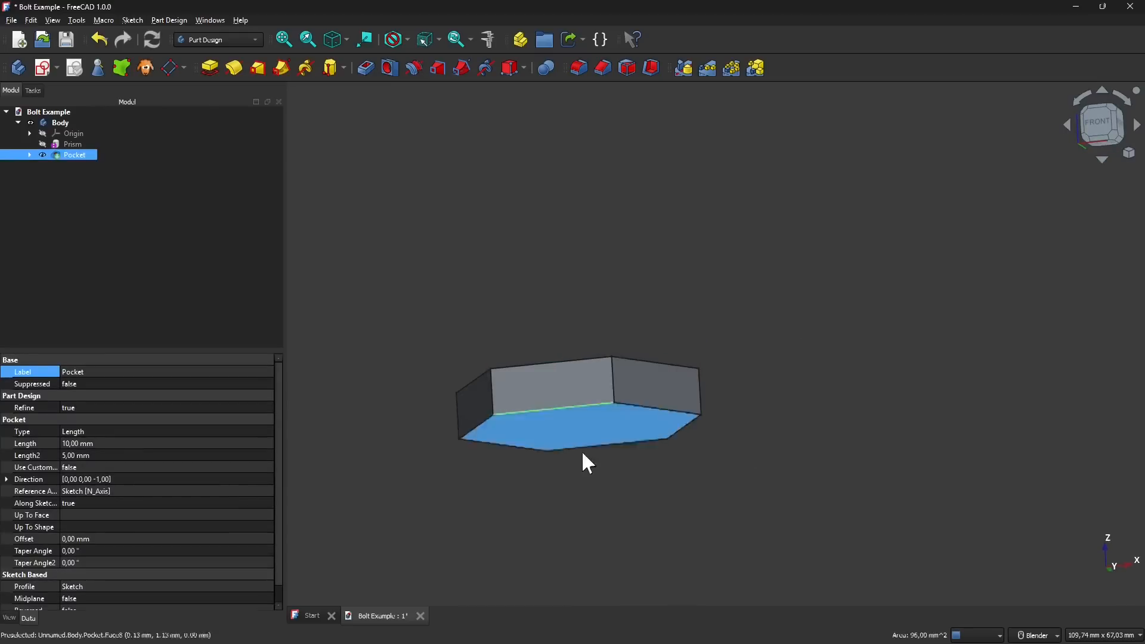
# - Remove the 10 mm pocket while keeping the prism and the hexagon sketch
pyautogui.click(584, 423)
pyautogui.click(77, 155)
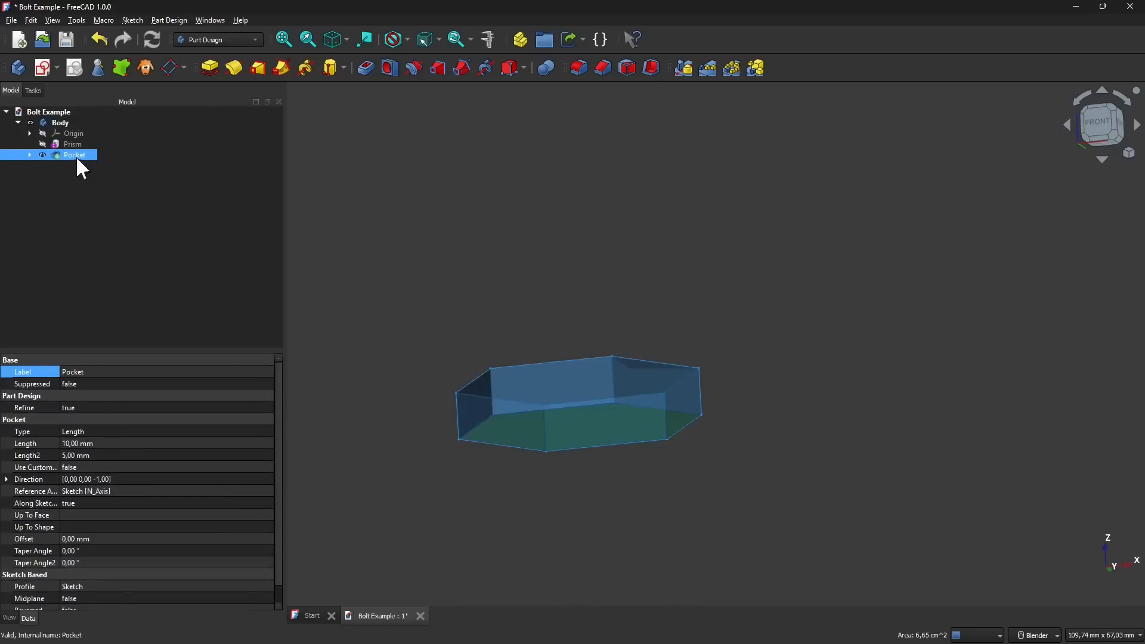
pyautogui.click(480, 357)
pyautogui.moveTo(480, 358); pyautogui.dragTo(473, 401, button='middle')
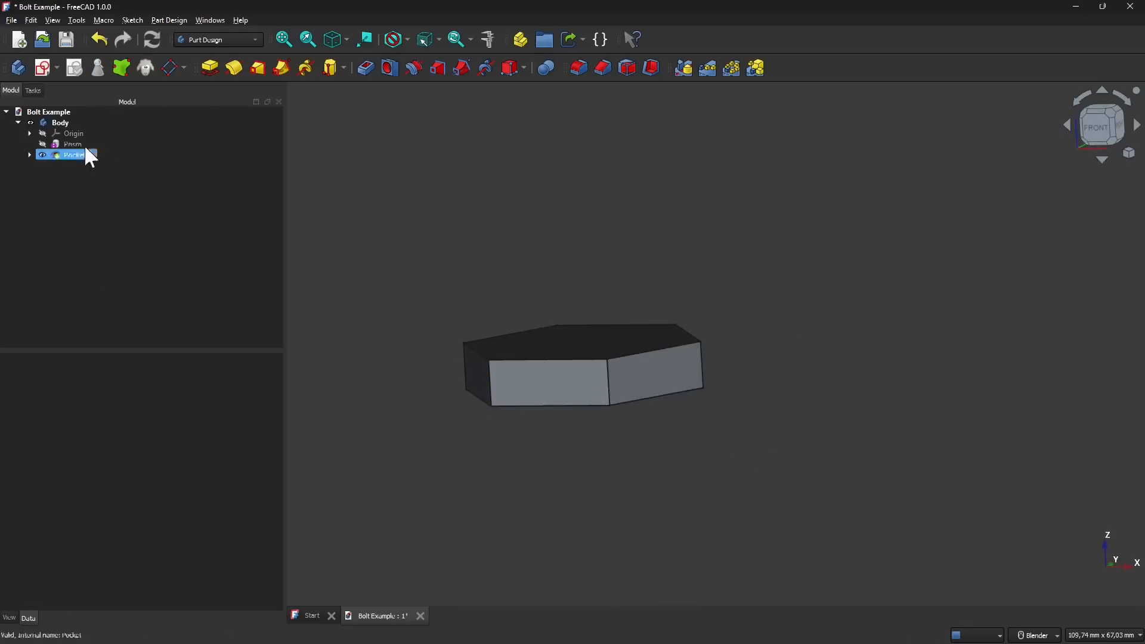
pyautogui.click(72, 156)
pyautogui.moveTo(357, 322); pyautogui.dragTo(544, 401, button='middle')
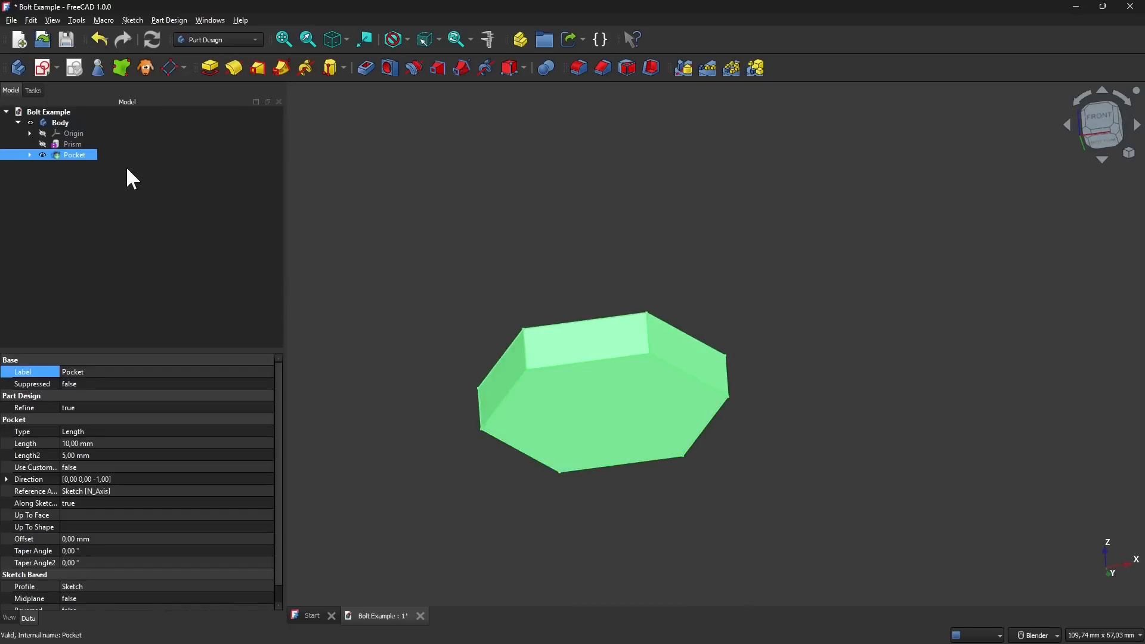
pyautogui.press('Delete')
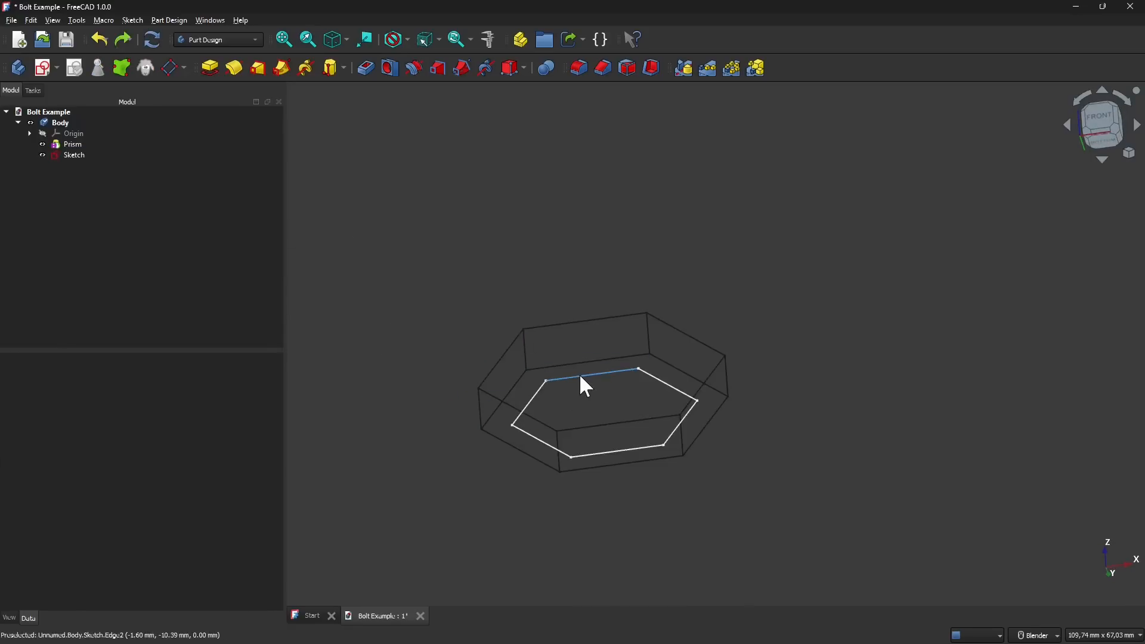
# - Start a pocket from the hexagon sketch and reverse its direction so it cuts into the prism
pyautogui.click(65, 154)
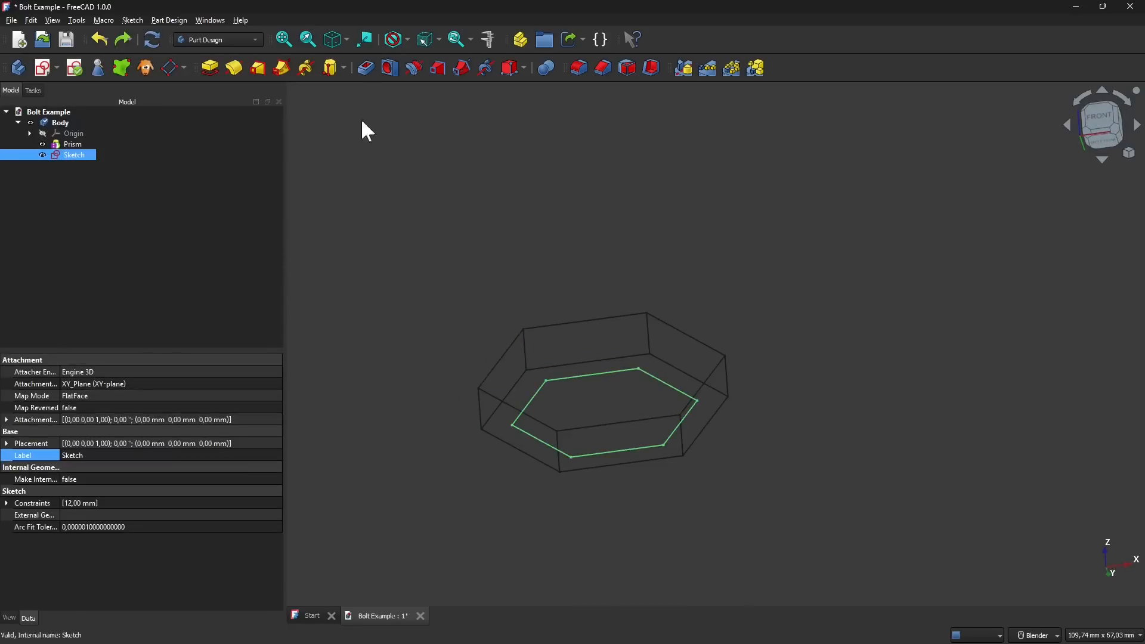
pyautogui.click(365, 67)
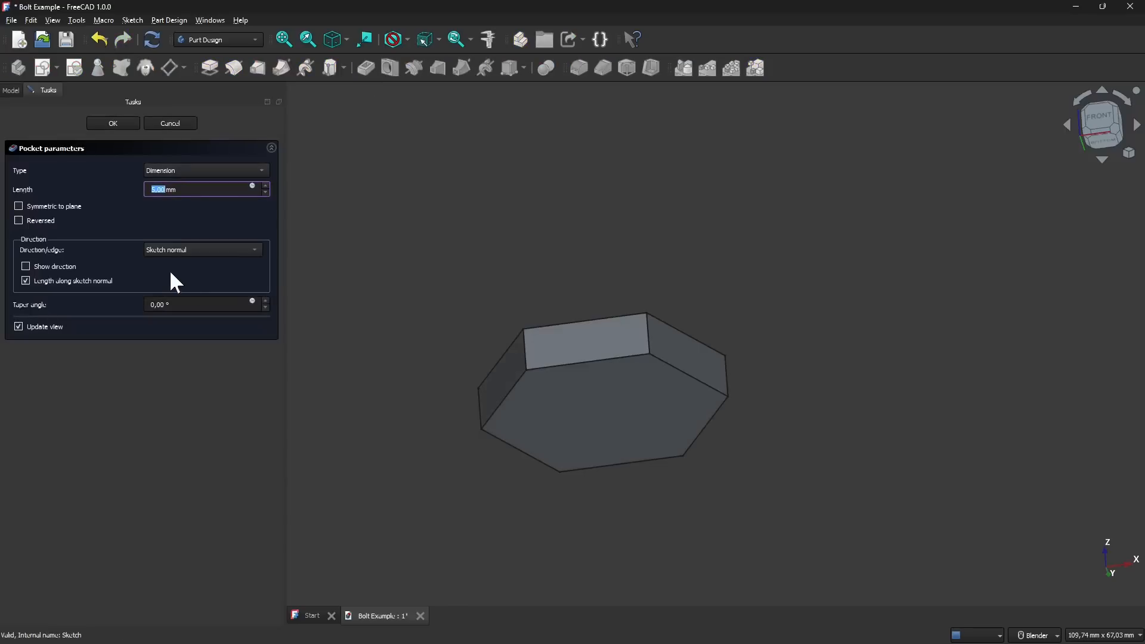
pyautogui.click(26, 220)
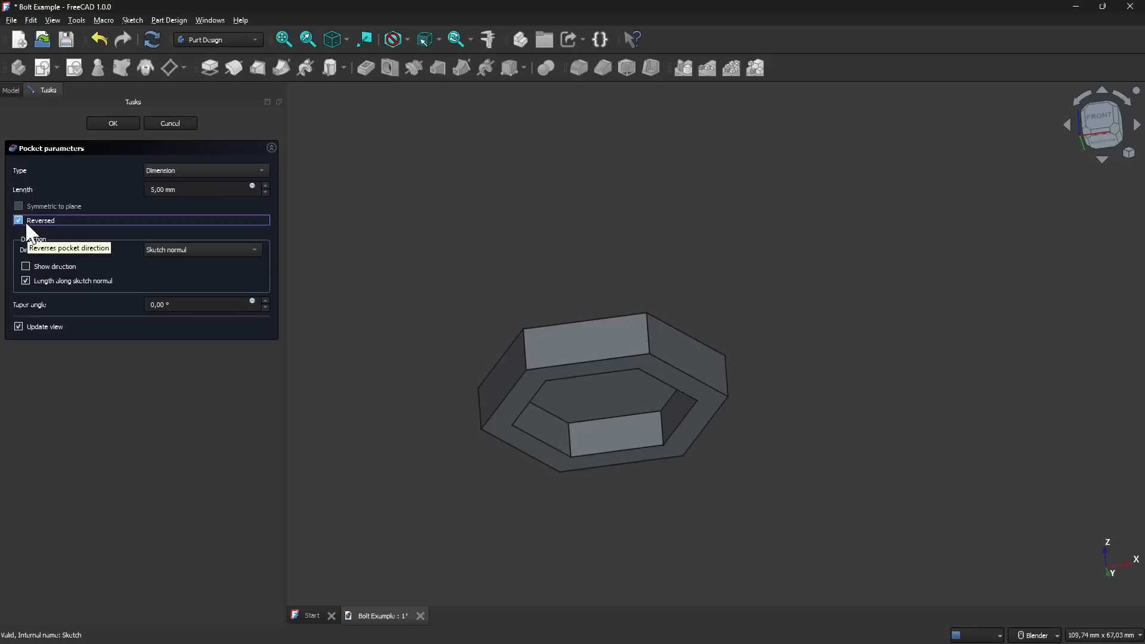
pyautogui.moveTo(513, 417); pyautogui.dragTo(624, 358, button='middle')
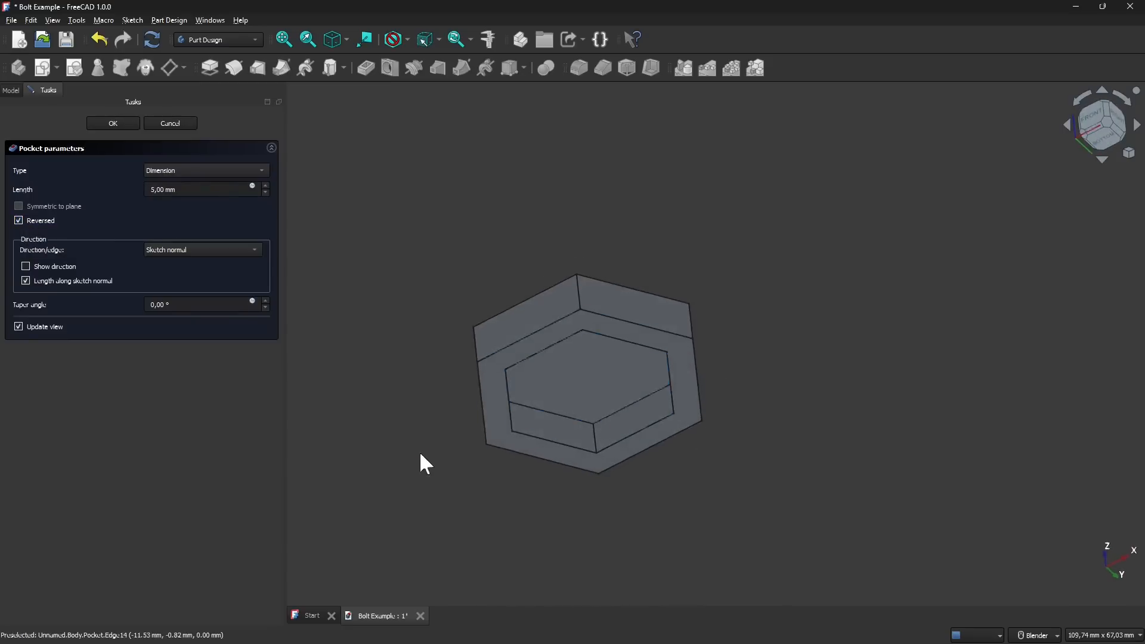
pyautogui.moveTo(535, 378); pyautogui.dragTo(500, 394, button='middle')
# - Set the reversed pocket's length to 1 mm and confirm the feature
pyautogui.click(166, 189)
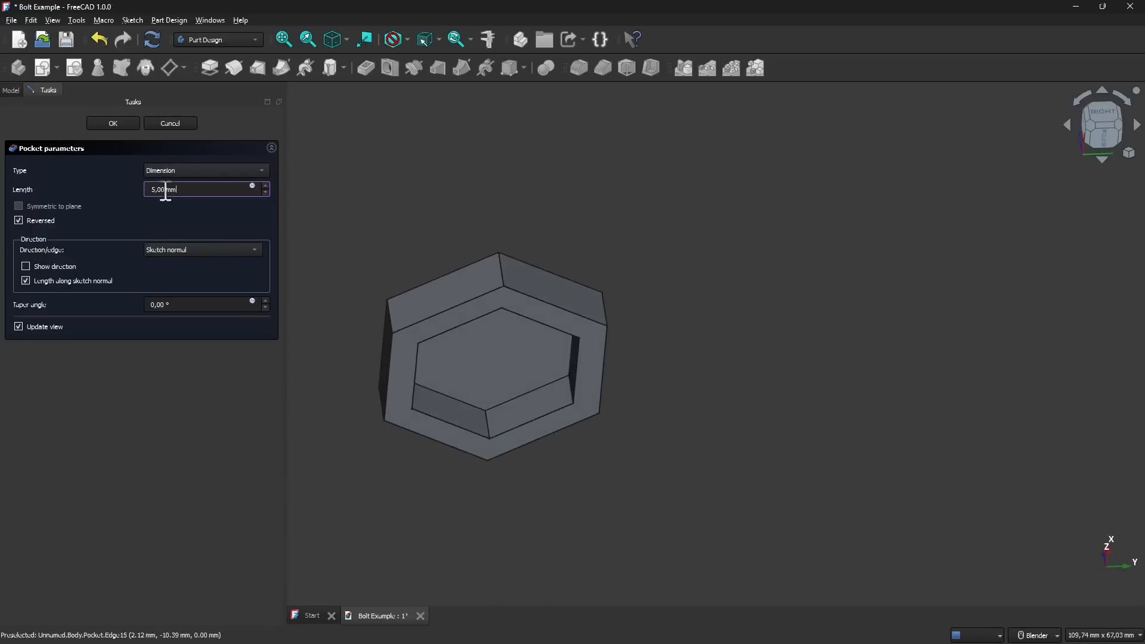
pyautogui.write('1')
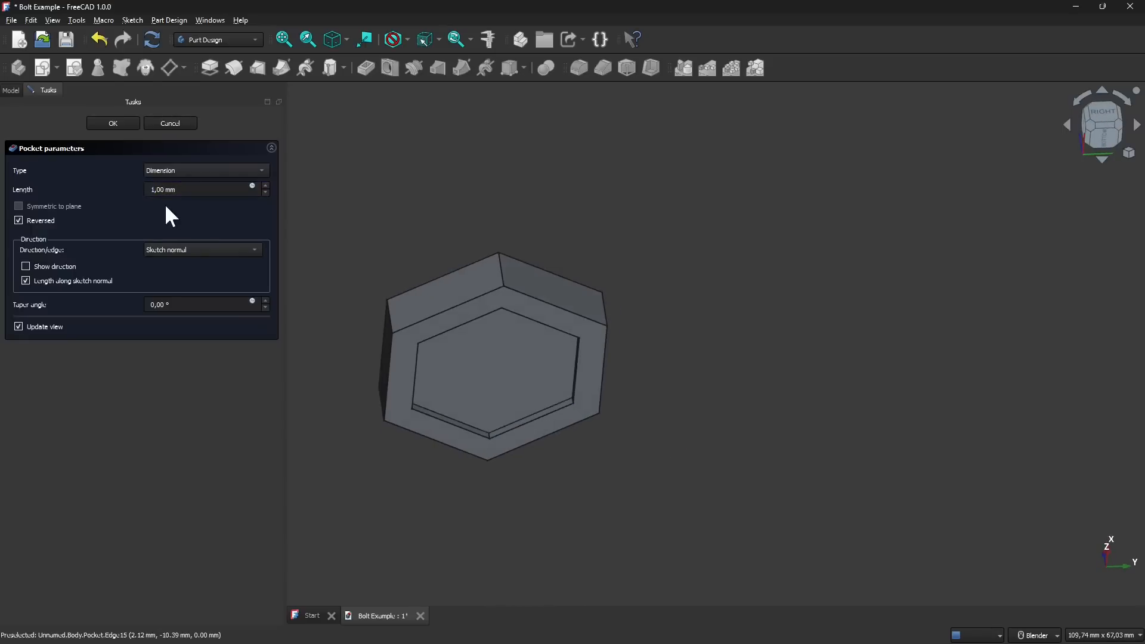
pyautogui.moveTo(449, 388); pyautogui.dragTo(738, 519, button='middle')
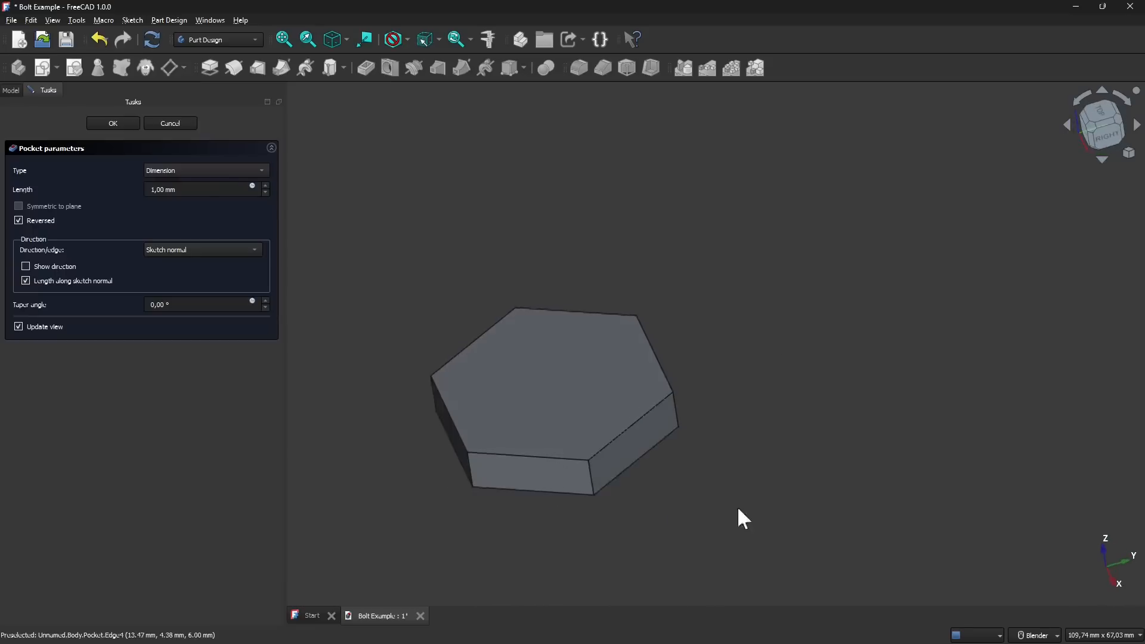
pyautogui.moveTo(536, 391); pyautogui.dragTo(313, 208, button='middle')
pyautogui.click(129, 124)
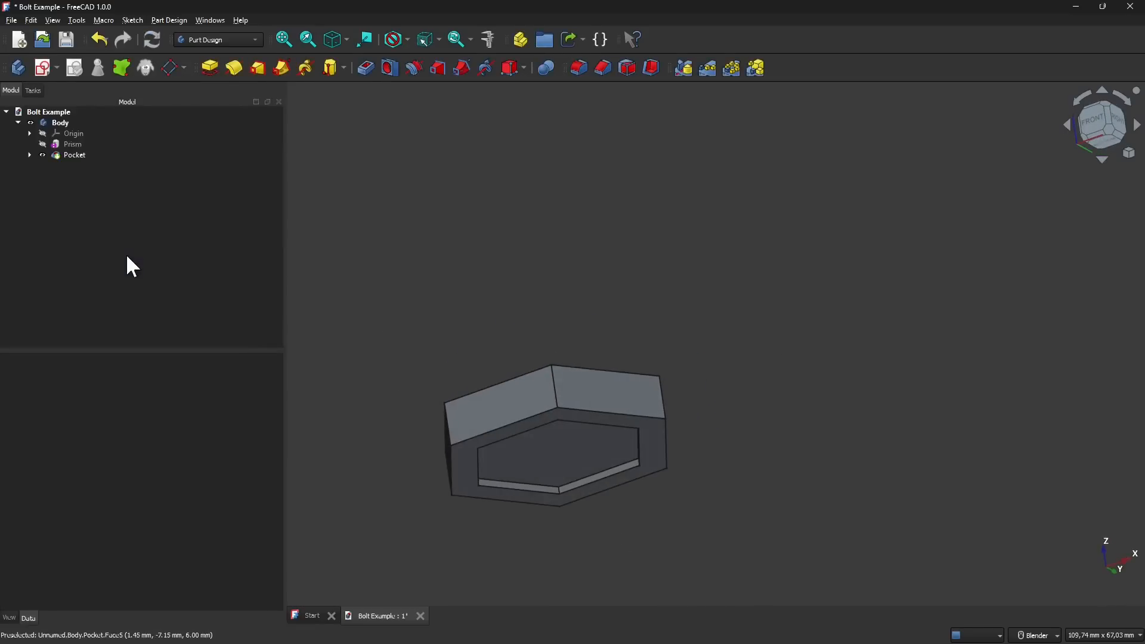
pyautogui.click(61, 125)
pyautogui.click(442, 343)
pyautogui.moveTo(442, 343); pyautogui.dragTo(536, 366, button='middle')
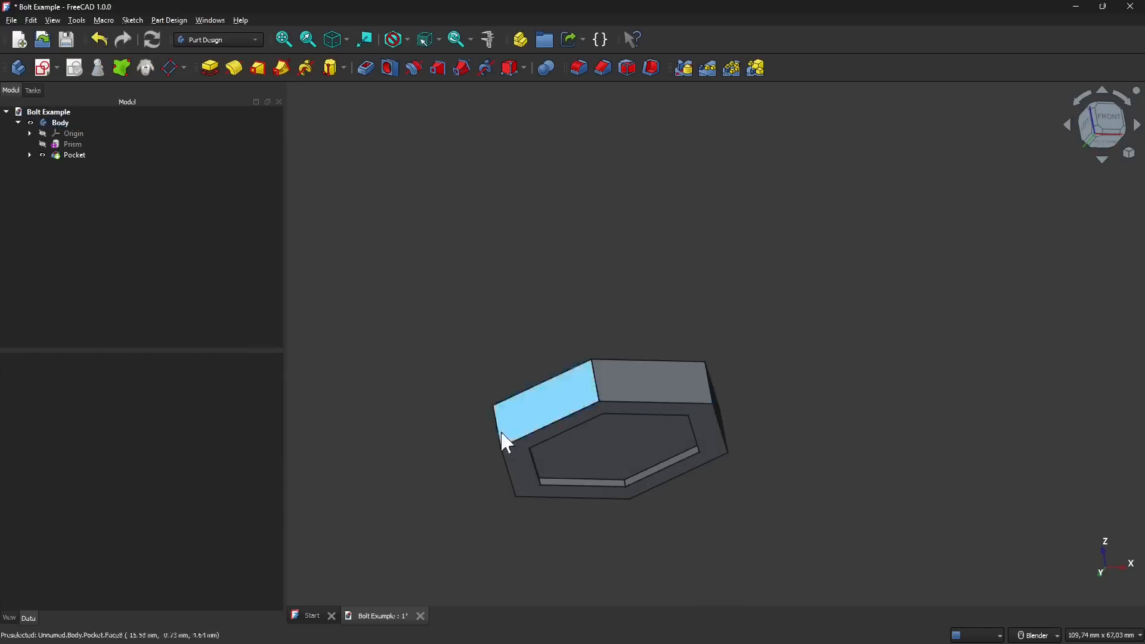
pyautogui.moveTo(644, 358)
pyautogui.mouseDown(button='middle')
pyautogui.moveTo(670, 298)
pyautogui.moveTo(524, 325)
pyautogui.moveTo(655, 366)
pyautogui.mouseUp(button='middle')
pyautogui.keyDown('shift'); pyautogui.moveTo(563, 332); pyautogui.dragTo(586, 353, button='middle'); pyautogui.keyUp('shift')
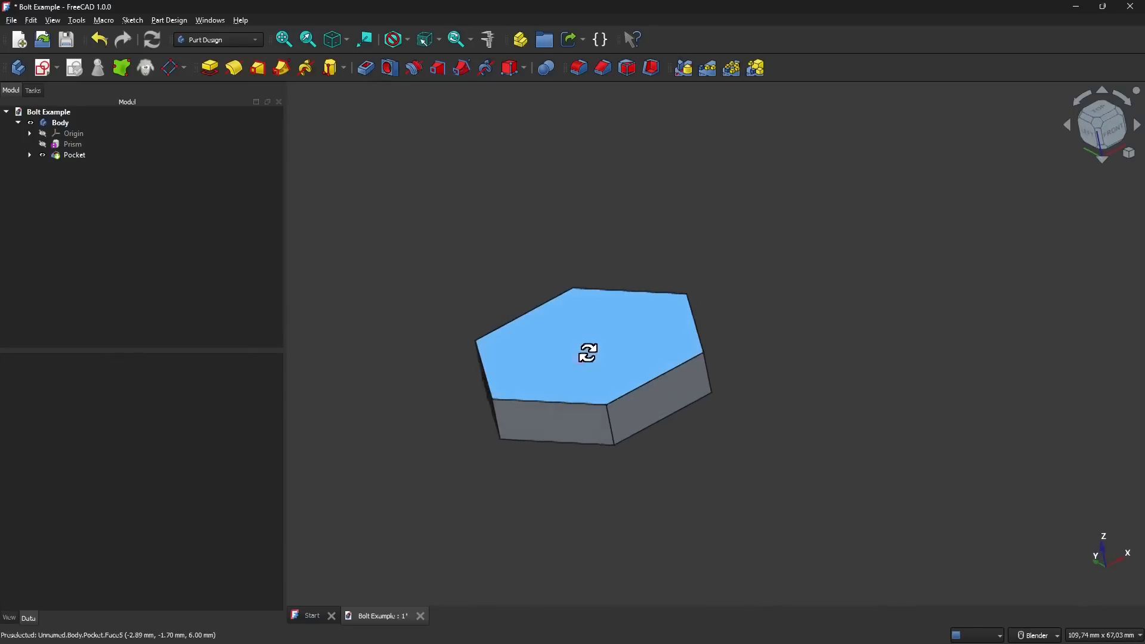
# - Try adding an additive cylinder to the bolt head with a height of 40 mm
pyautogui.click(343, 68)
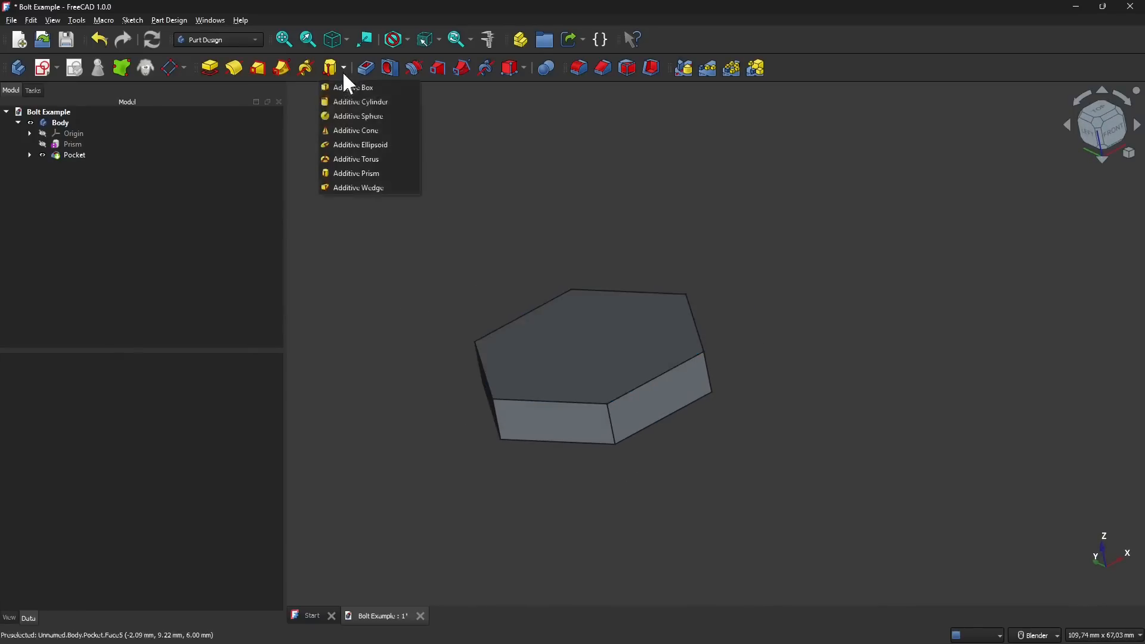
pyautogui.click(356, 106)
pyautogui.moveTo(582, 302); pyautogui.dragTo(532, 521, button='middle')
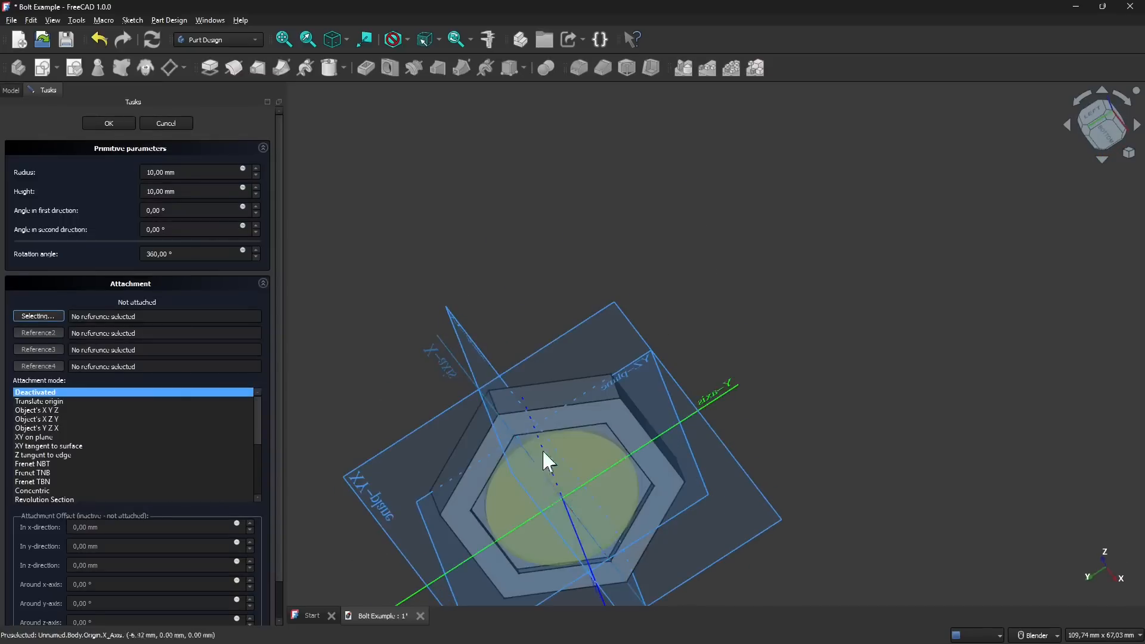
pyautogui.moveTo(613, 516); pyautogui.dragTo(754, 486, button='middle')
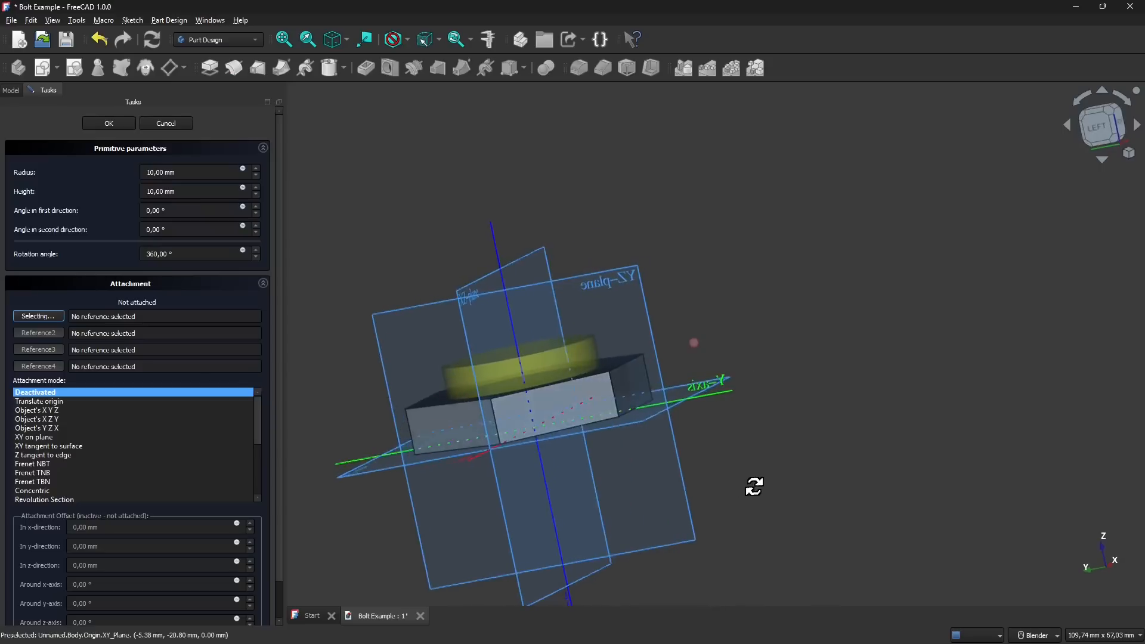
pyautogui.click(1100, 126)
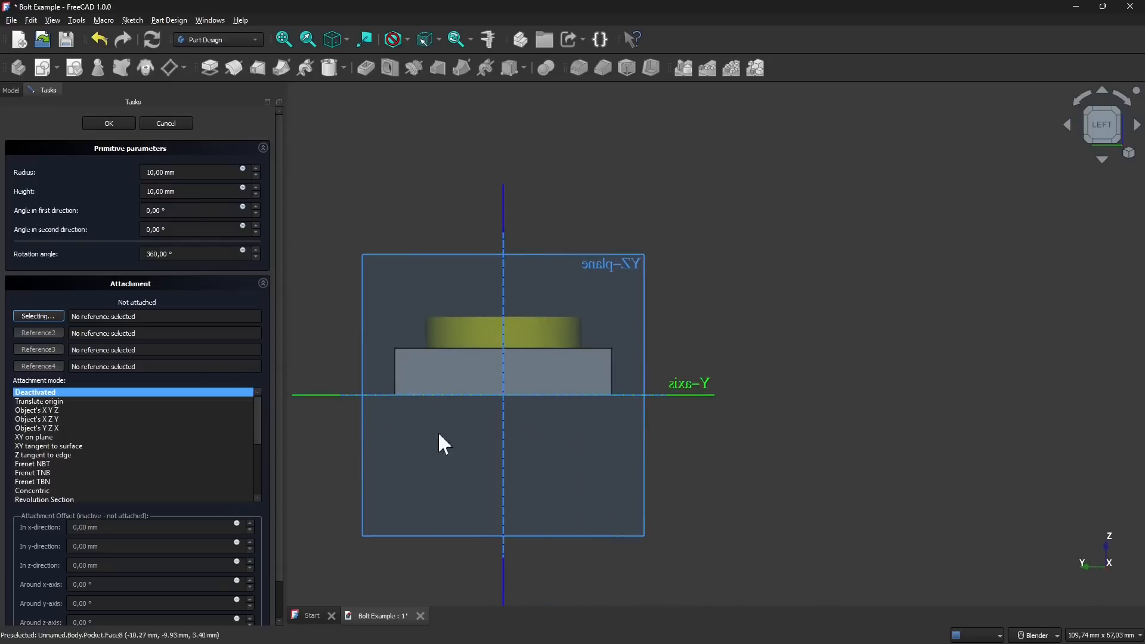
pyautogui.keyDown('shift'); pyautogui.moveTo(622, 399); pyautogui.dragTo(689, 437, button='middle'); pyautogui.keyUp('shift')
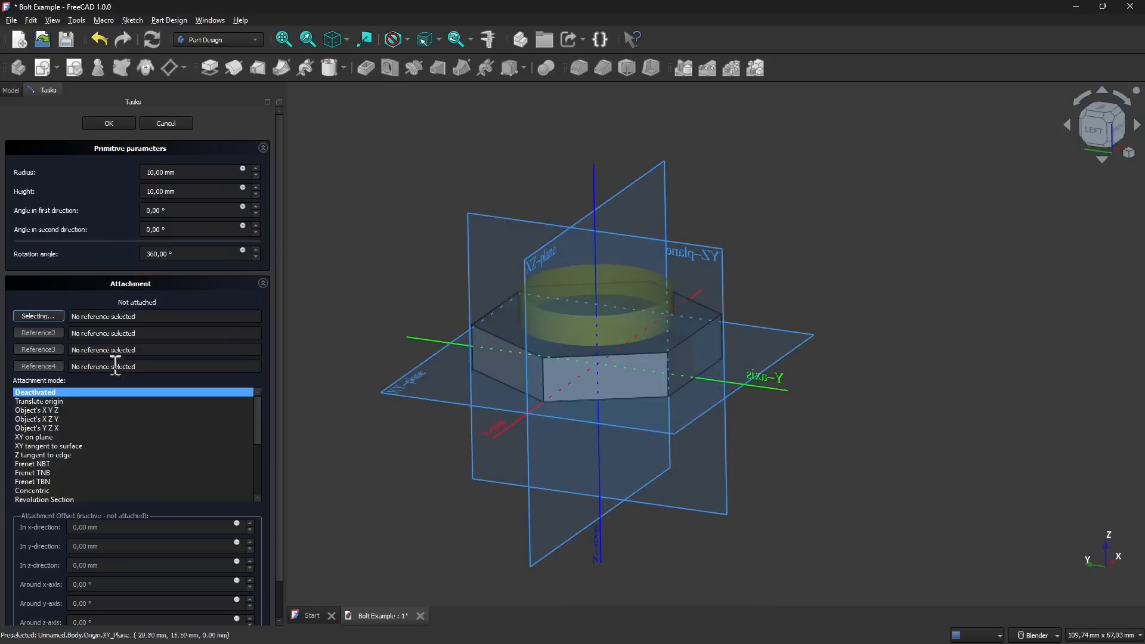
pyautogui.click(199, 190)
pyautogui.doubleClick(184, 192)
pyautogui.write('40mm')
# - Try a radius of 5 mm for the additive cylinder and cancel the primitive
pyautogui.click(190, 173)
pyautogui.moveTo(525, 390); pyautogui.dragTo(550, 310, button='middle')
pyautogui.click(157, 172)
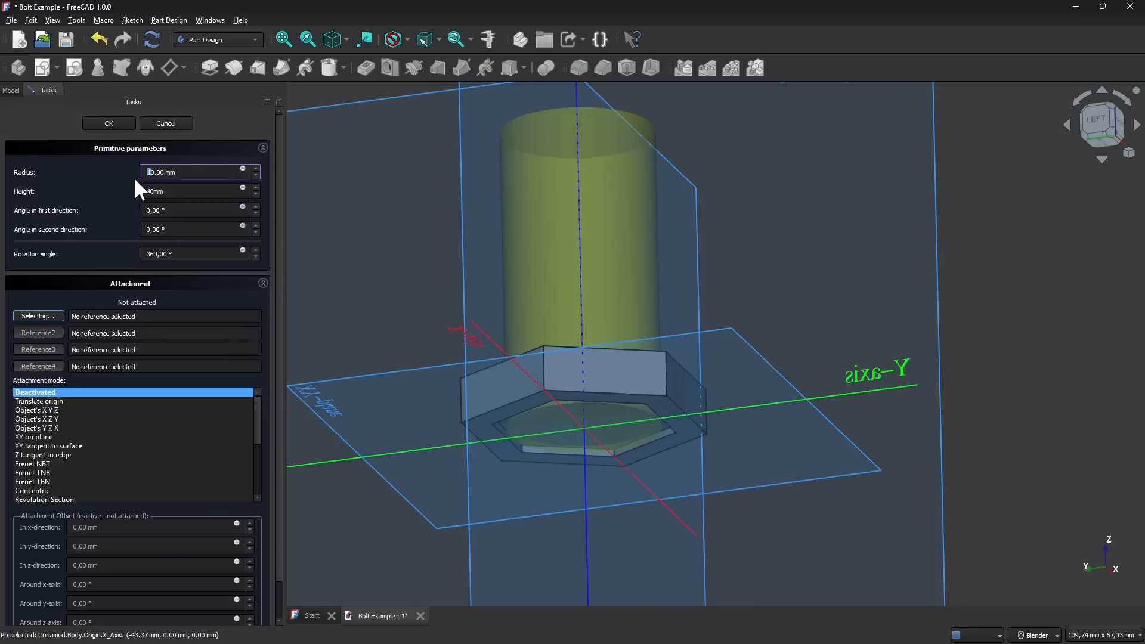
pyautogui.write('5')
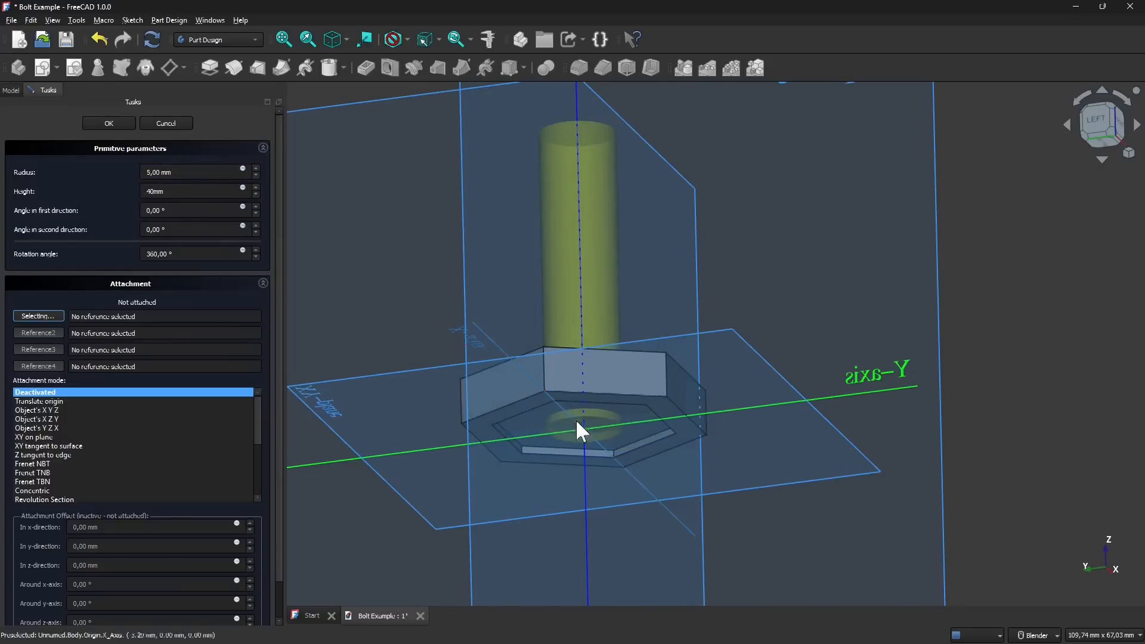
pyautogui.moveTo(625, 382); pyautogui.dragTo(631, 262, button='middle')
pyautogui.moveTo(622, 396); pyautogui.dragTo(685, 263, button='middle')
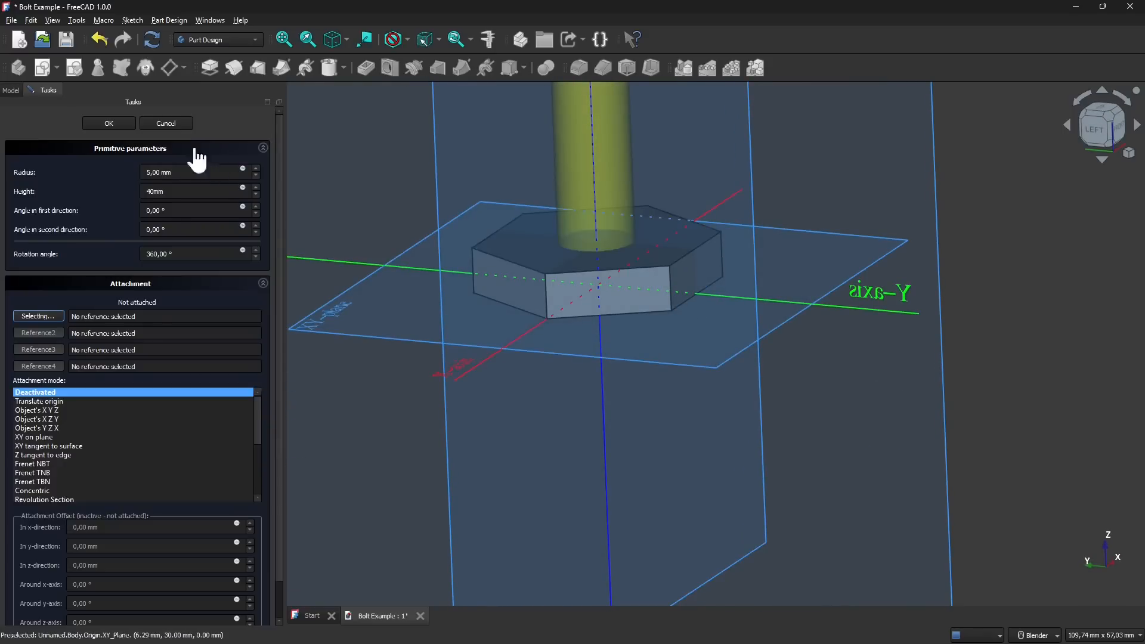
pyautogui.click(172, 123)
# - Create a datum plane tangent to the prism's top face, referencing a top corner vertex and that face
pyautogui.moveTo(749, 297); pyautogui.dragTo(731, 382, button='middle')
pyautogui.scroll(1, 733, 394)
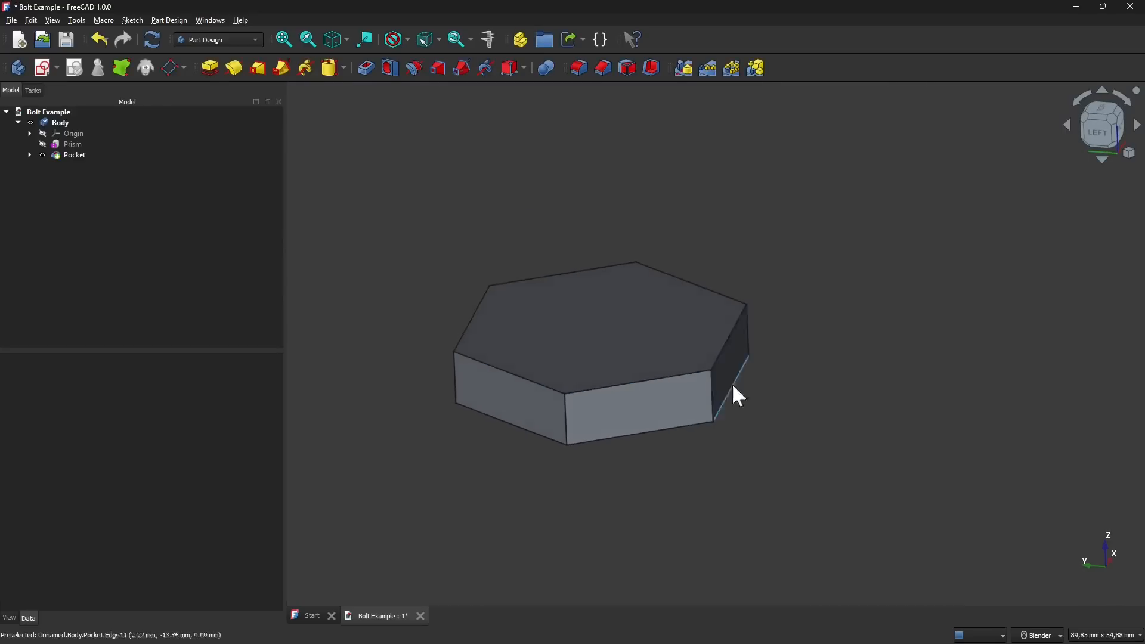
pyautogui.click(182, 72)
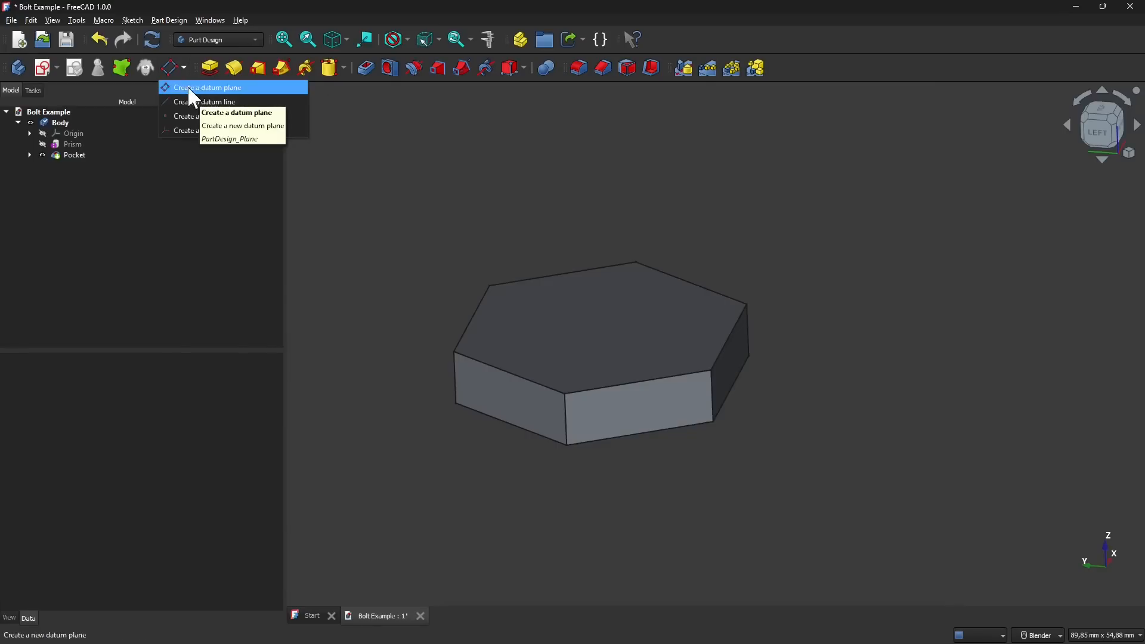
pyautogui.click(240, 89)
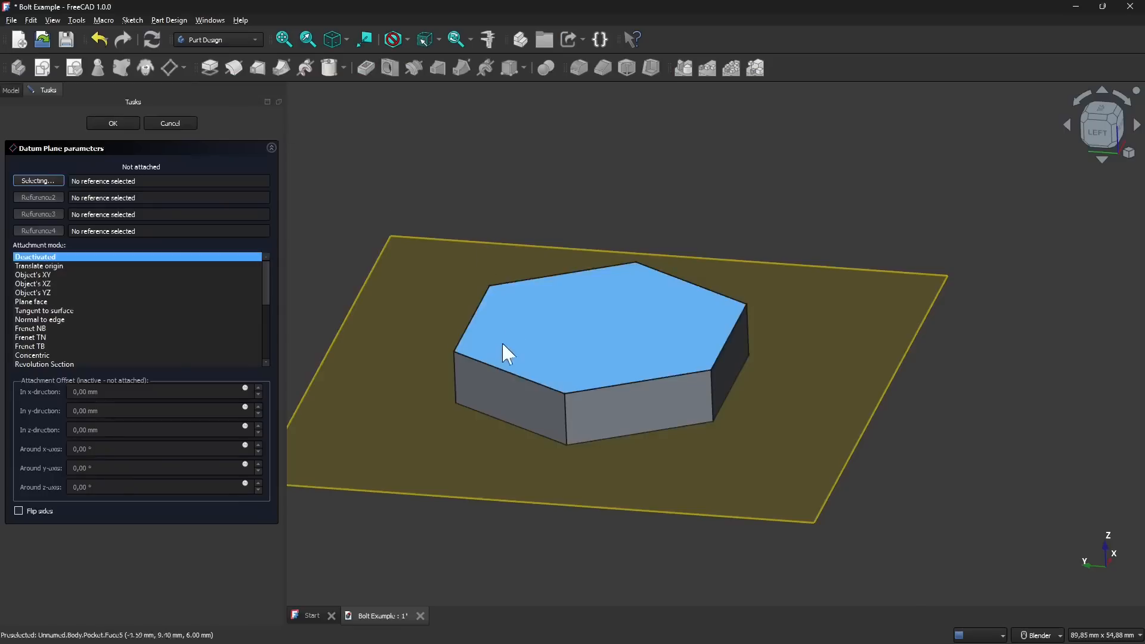
pyautogui.click(453, 349)
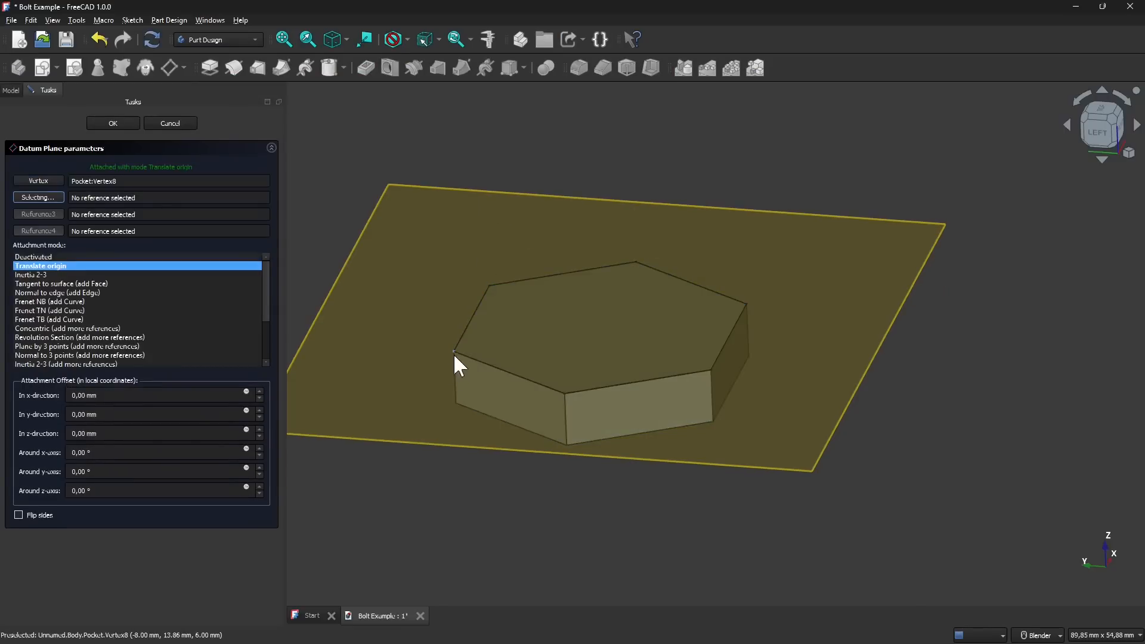
pyautogui.moveTo(453, 349); pyautogui.dragTo(460, 343, button='middle')
pyautogui.moveTo(544, 352); pyautogui.dragTo(664, 352, button='middle')
pyautogui.click(566, 319)
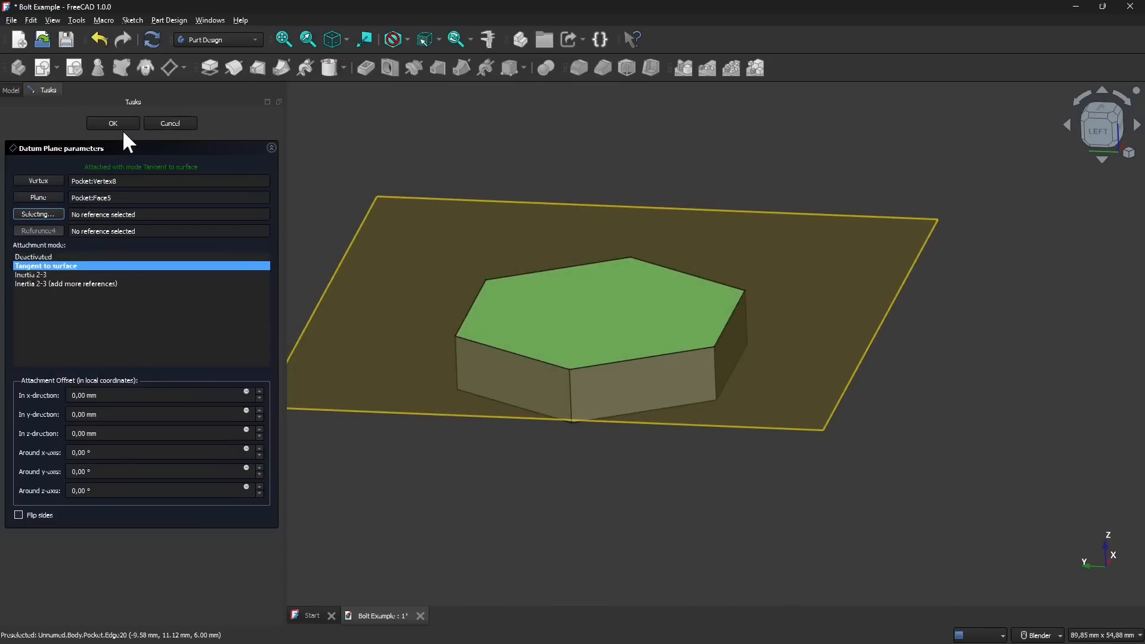
pyautogui.click(95, 126)
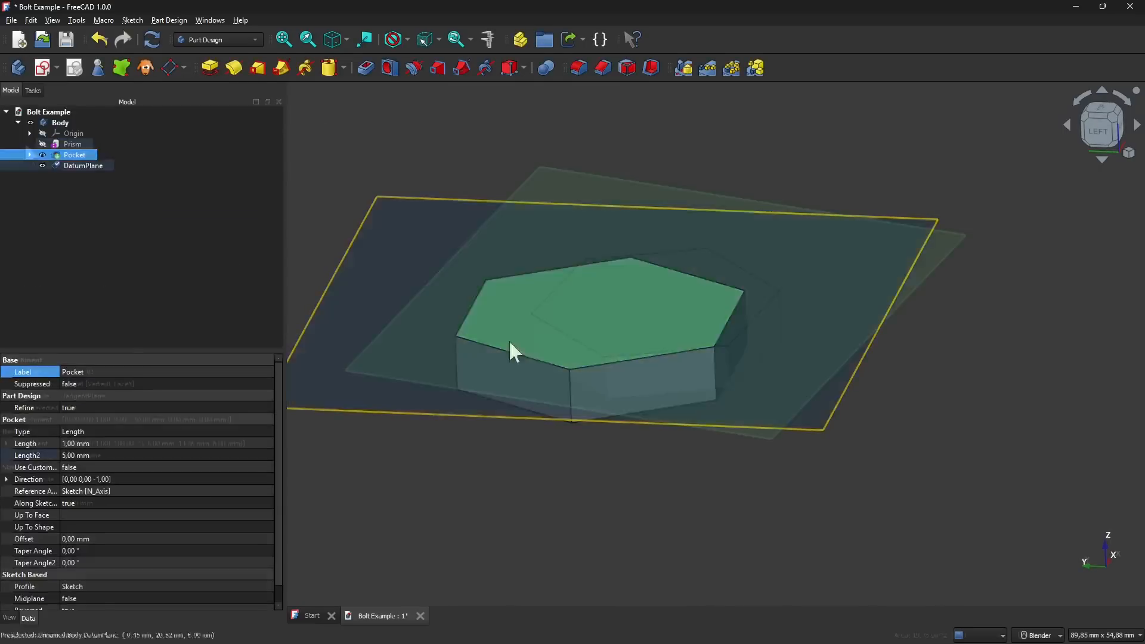
# - Start a new sketch on the datum plane
pyautogui.click(82, 165)
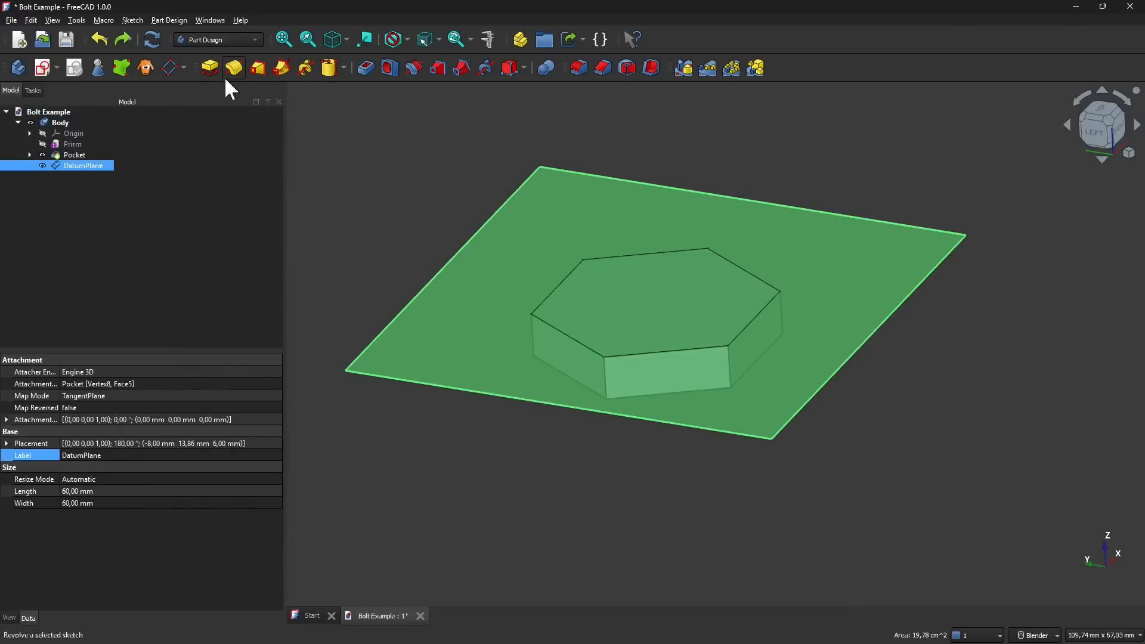
pyautogui.click(57, 68)
pyautogui.click(67, 91)
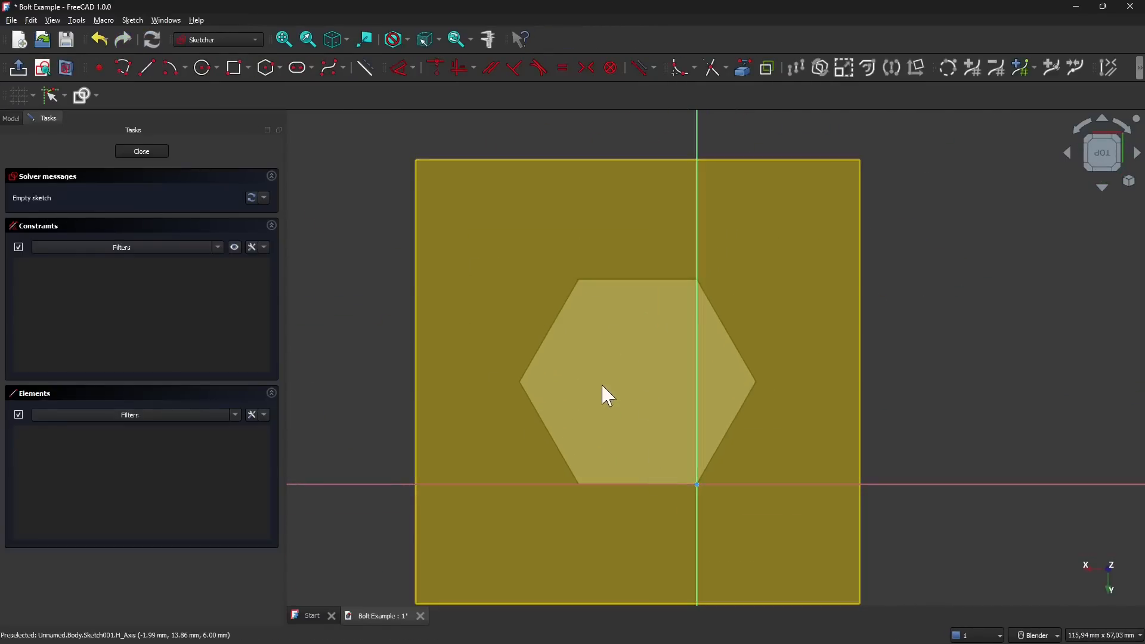
# - Sketch a circle about 16 mm in diameter near the hexagon's centre and close the sketch
pyautogui.click(204, 70)
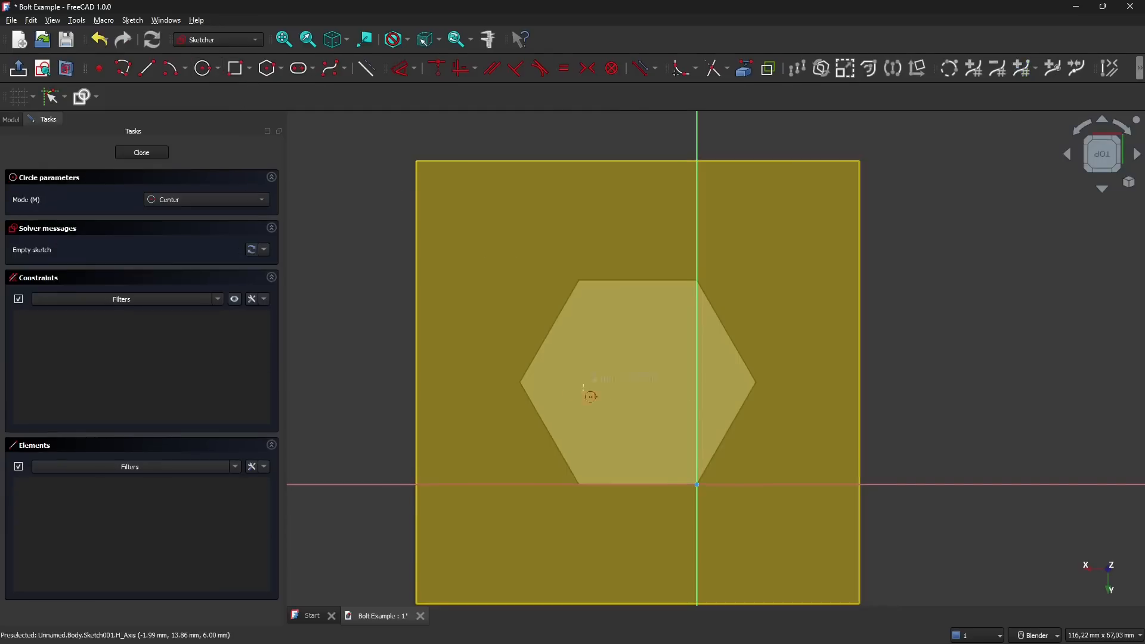
pyautogui.click(641, 381)
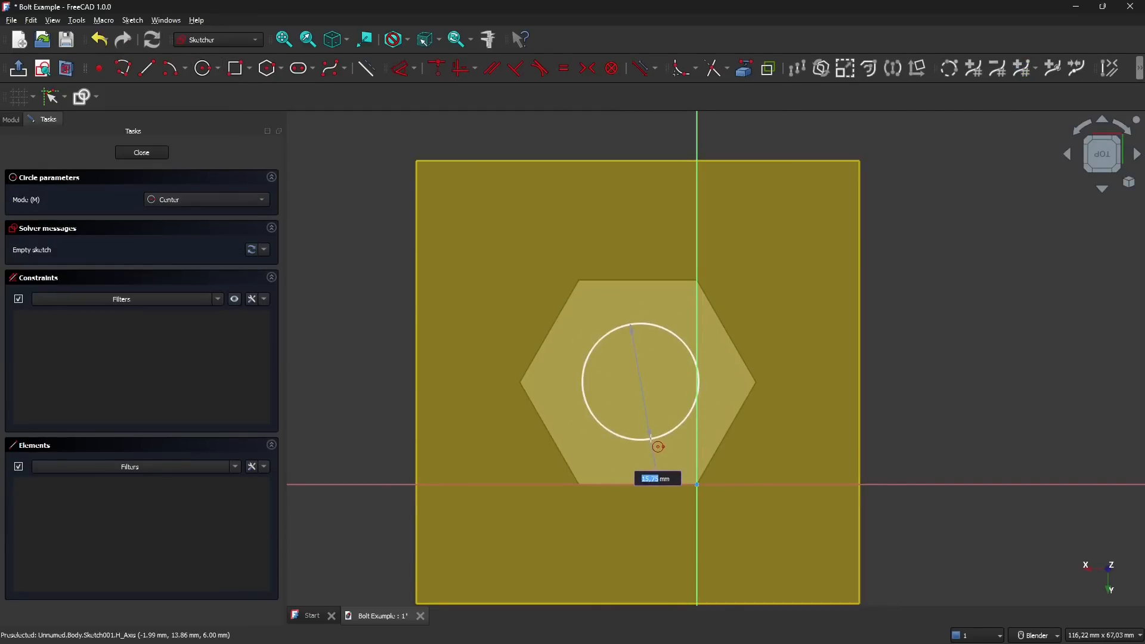
pyautogui.click(649, 439)
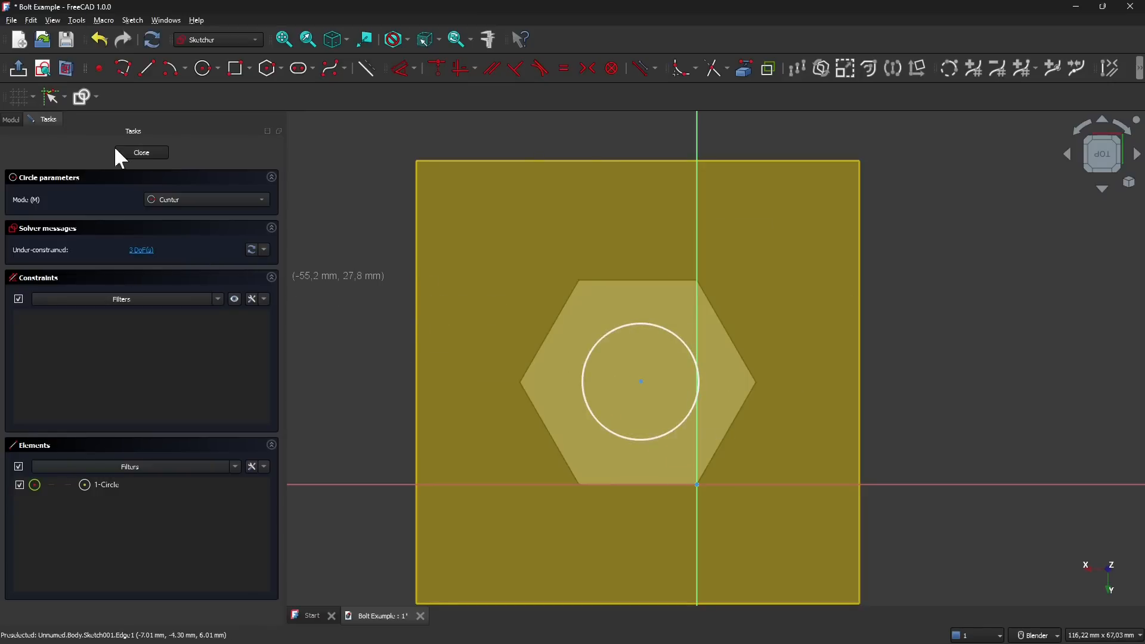
pyautogui.click(127, 153)
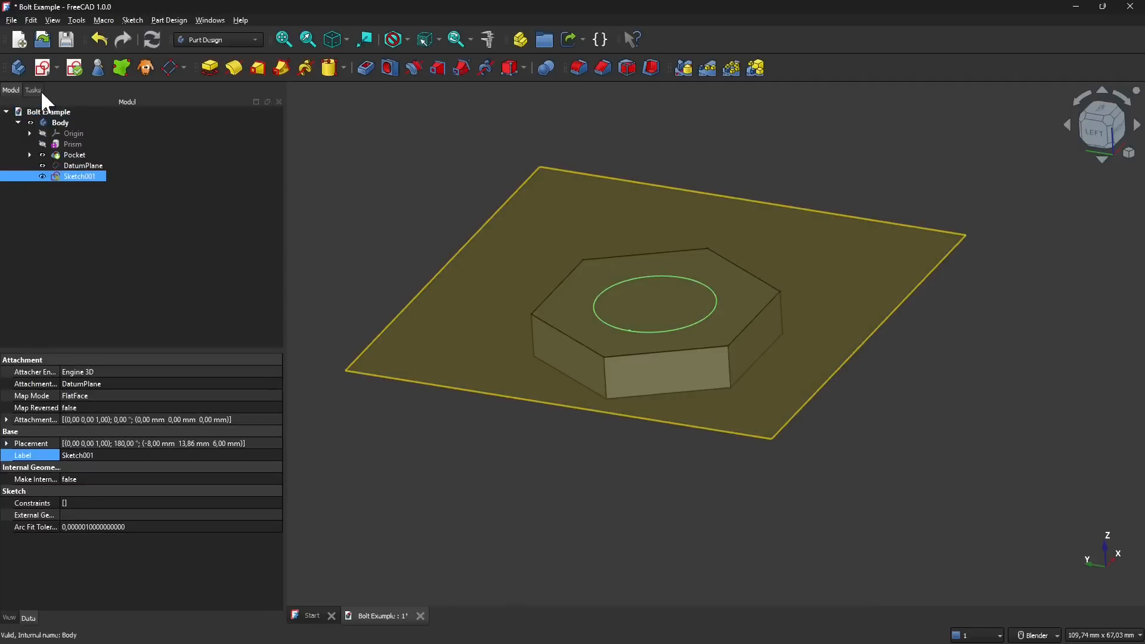
# - Pad the circle sketch on the datum plane by 40 mm to form the bolt's shank
pyautogui.click(39, 90)
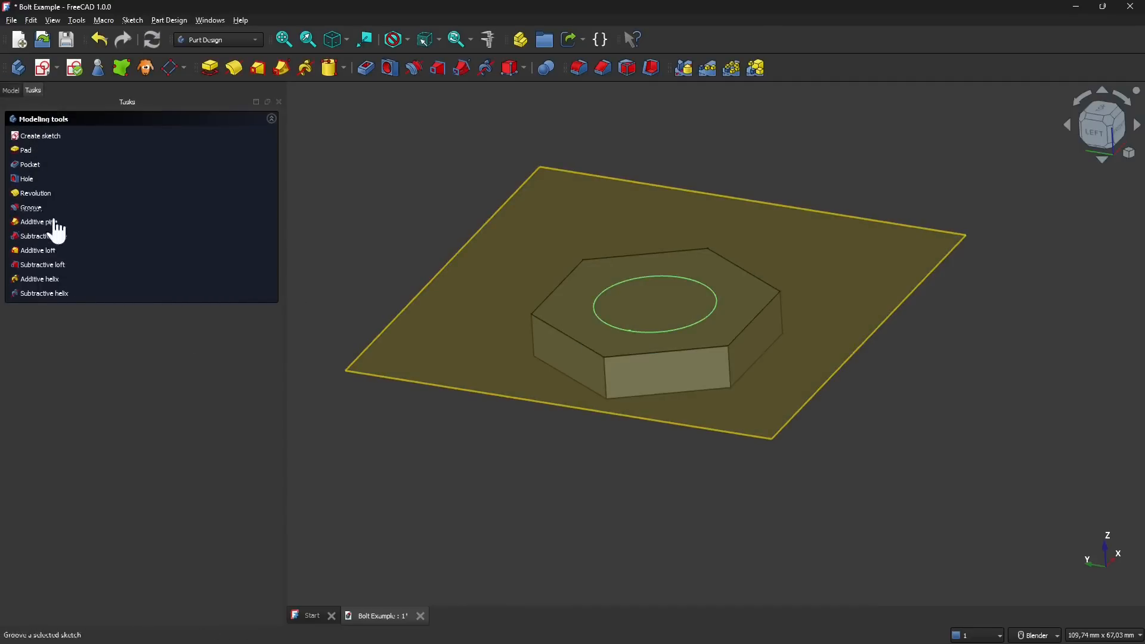
pyautogui.click(26, 149)
pyautogui.moveTo(605, 402)
pyautogui.mouseDown(button='middle')
pyautogui.moveTo(647, 276)
pyautogui.moveTo(671, 343)
pyautogui.moveTo(524, 319)
pyautogui.mouseUp(button='middle')
pyautogui.moveTo(493, 268); pyautogui.dragTo(525, 348, button='middle')
pyautogui.click(165, 190)
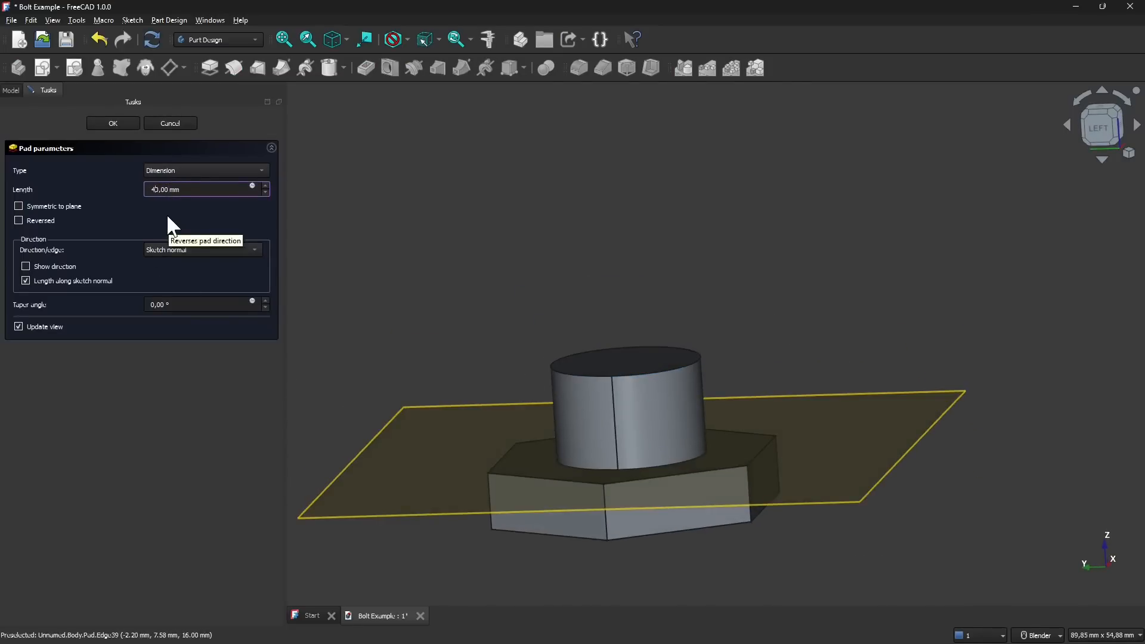
pyautogui.hotkey('ctrl', 'a')
pyautogui.write('40')
pyautogui.press('Tab')
pyautogui.scroll(-3, 736, 401)
pyautogui.moveTo(735, 401); pyautogui.dragTo(829, 442, button='middle')
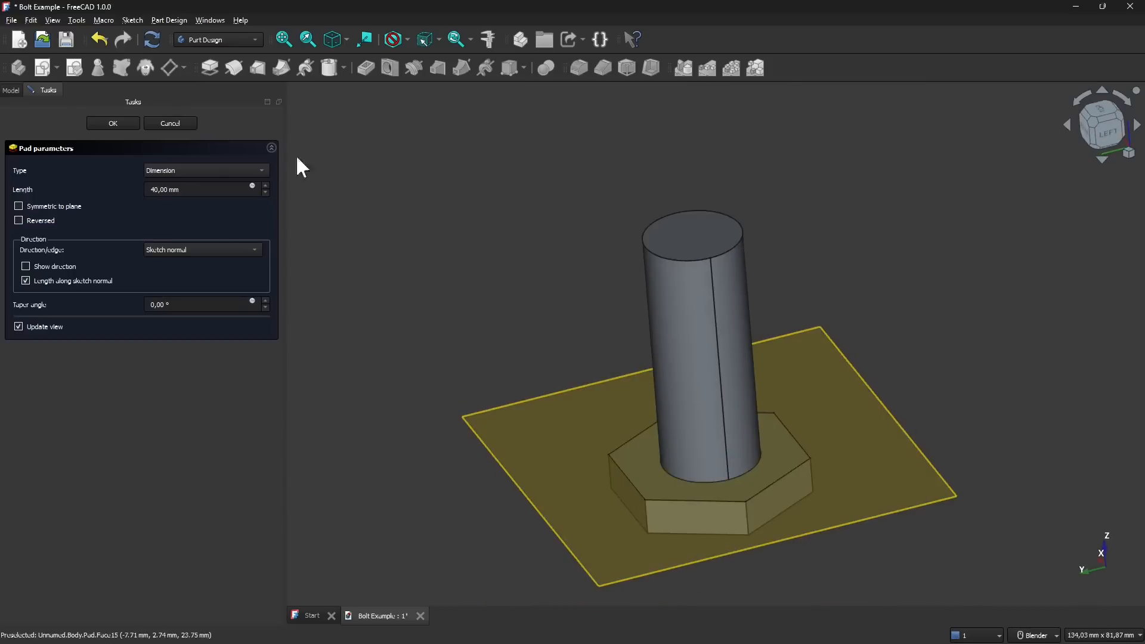
pyautogui.click(114, 123)
pyautogui.moveTo(552, 339); pyautogui.dragTo(808, 317, button='middle')
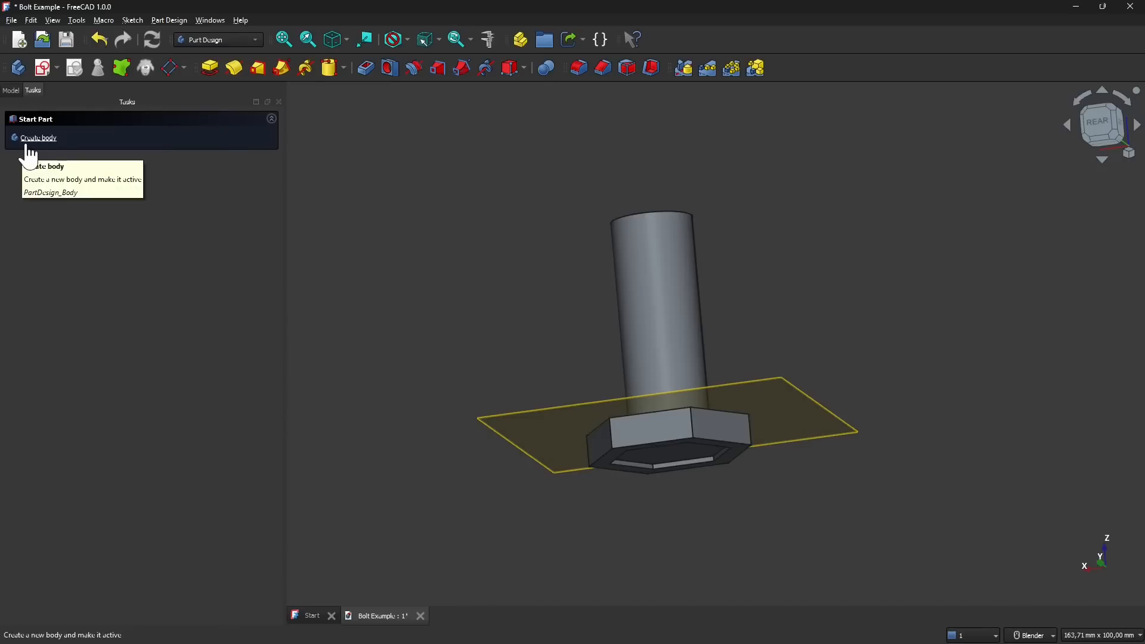
pyautogui.click(12, 90)
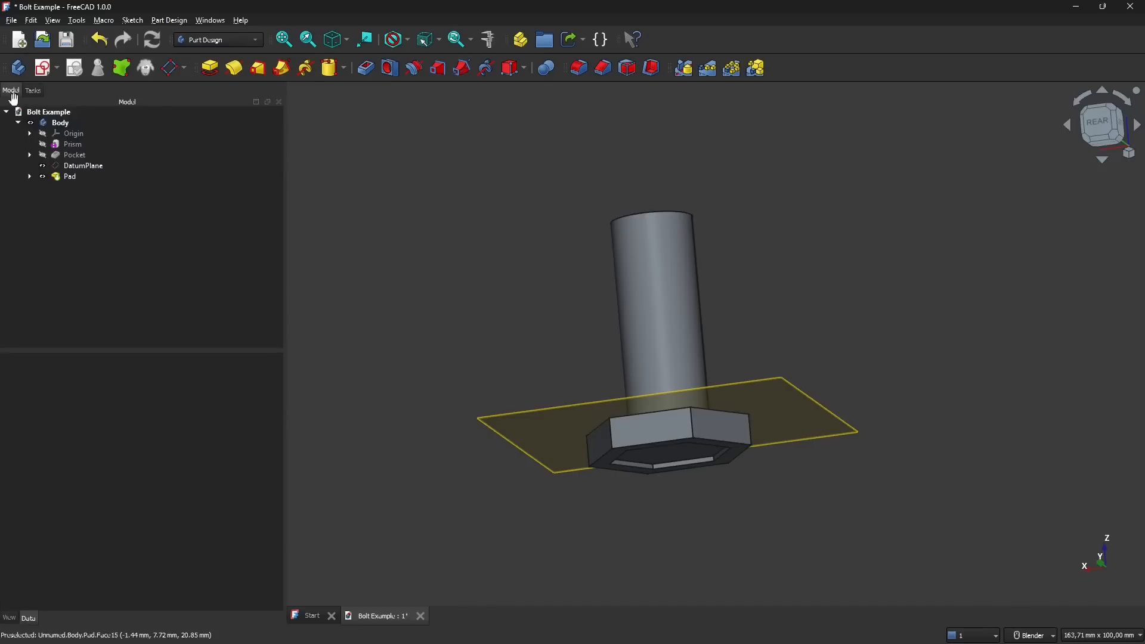
pyautogui.click(64, 123)
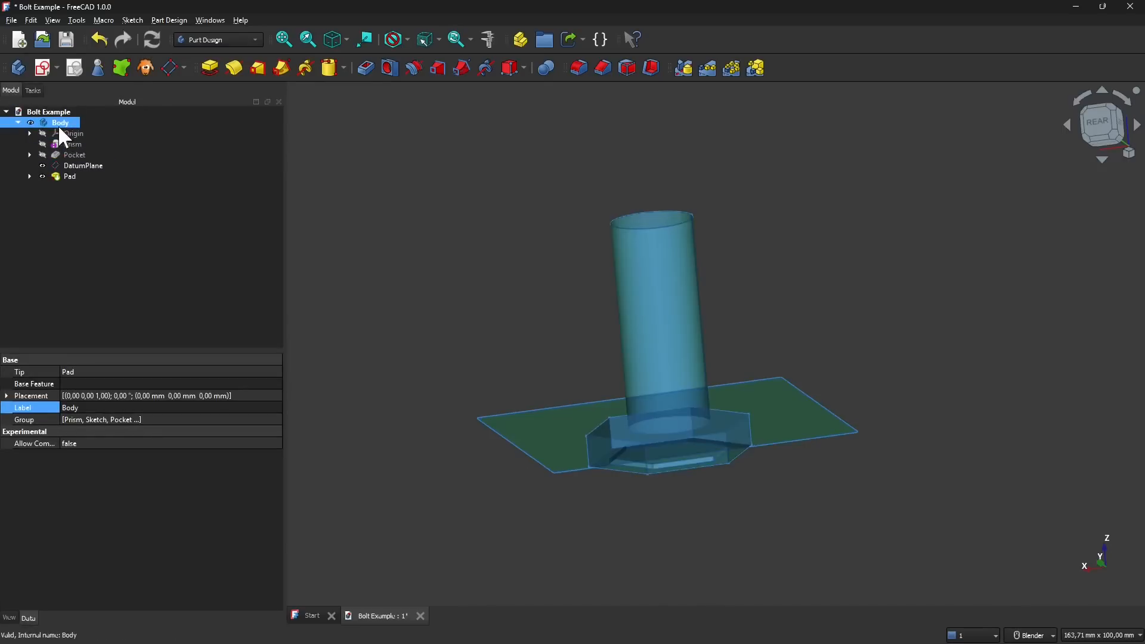
pyautogui.click(365, 409)
pyautogui.moveTo(365, 409); pyautogui.dragTo(636, 524, button='middle')
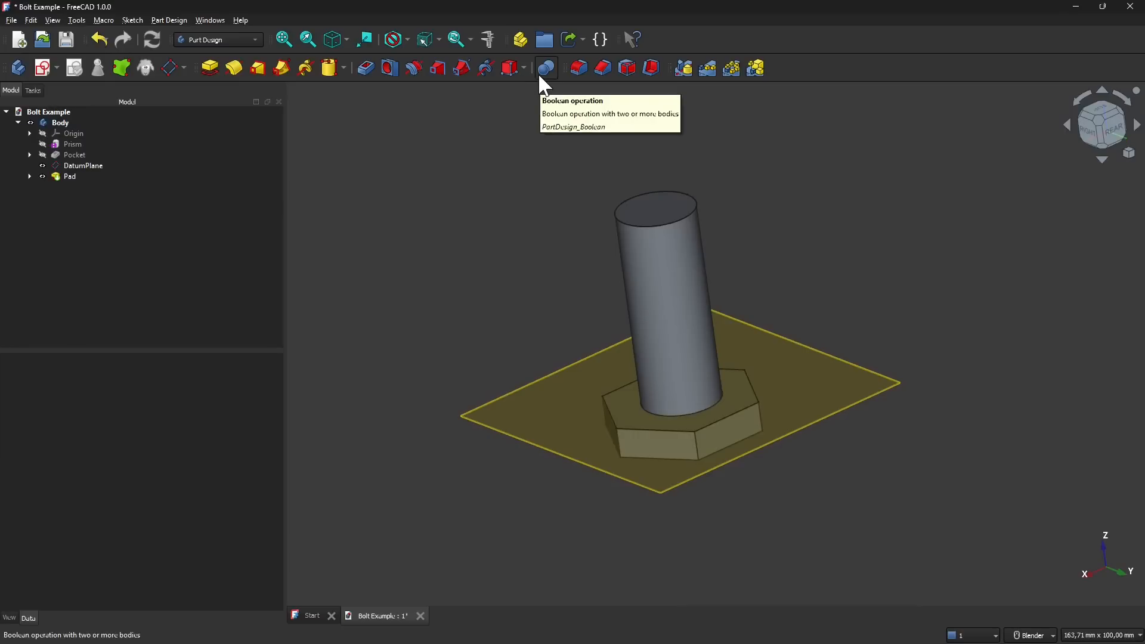
pyautogui.moveTo(818, 362); pyautogui.dragTo(605, 443, button='middle')
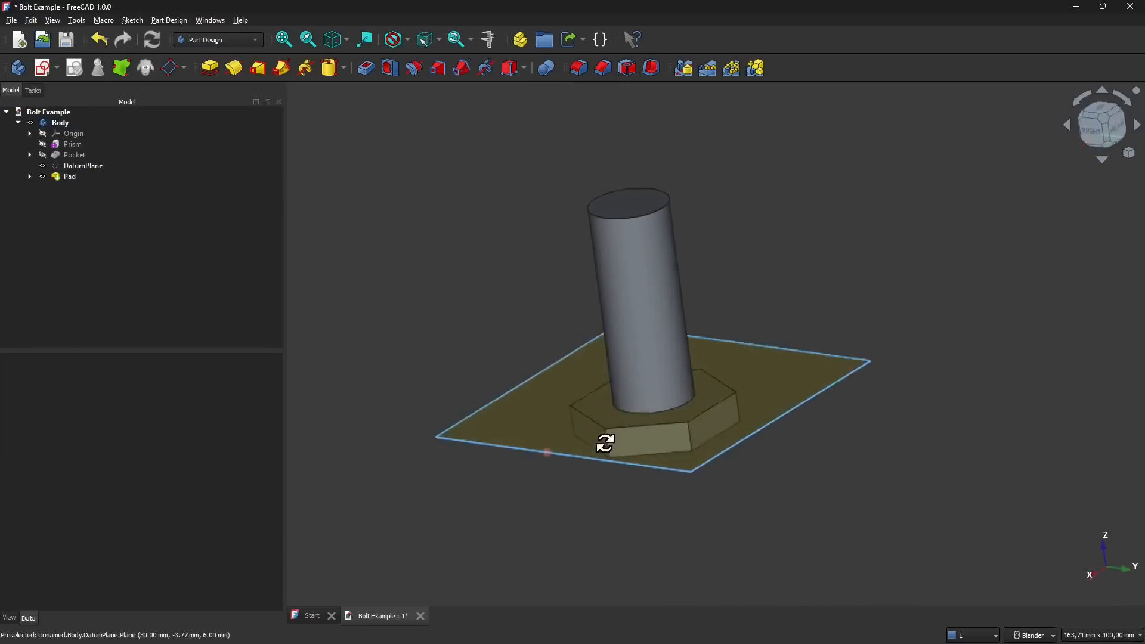
# - Create a second body in the document and start an additive prism in it
pyautogui.click(34, 92)
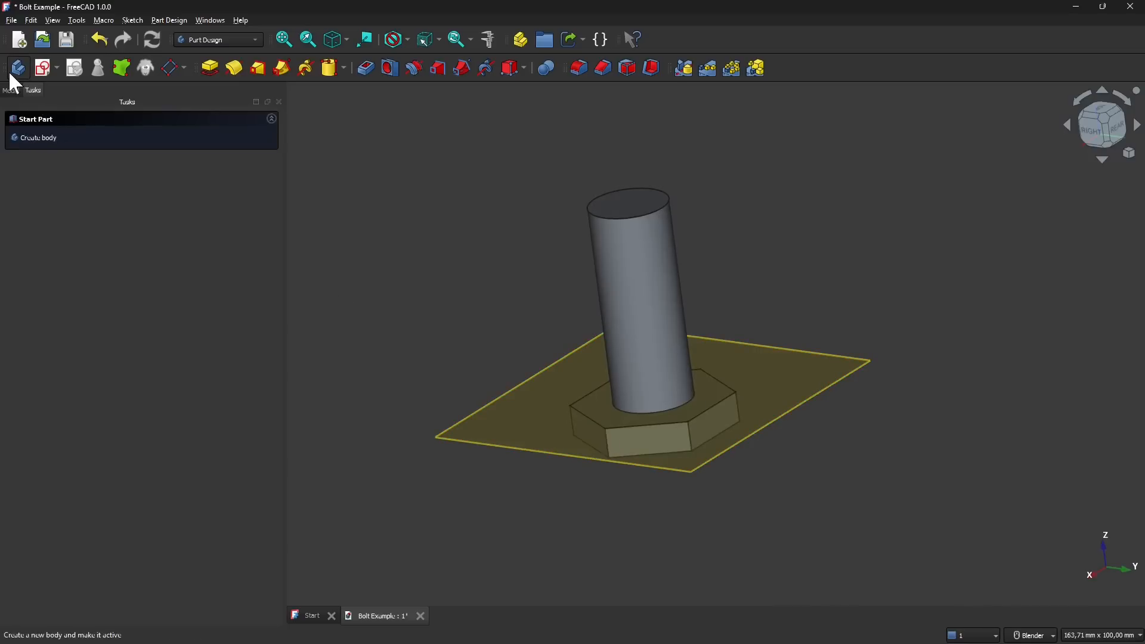
pyautogui.click(31, 139)
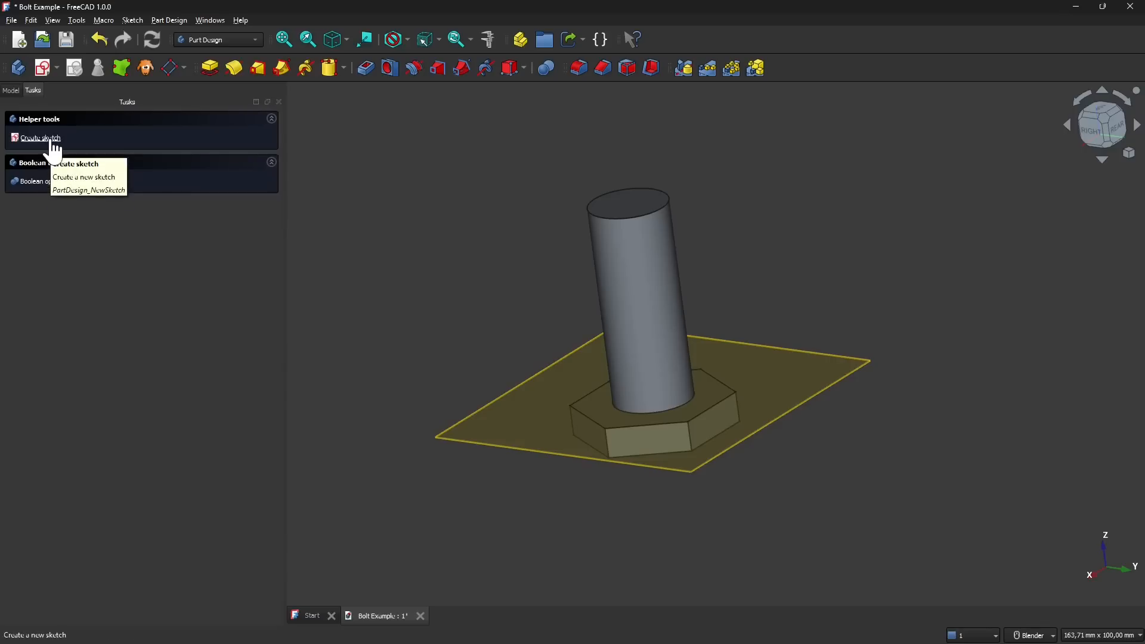
pyautogui.click(12, 91)
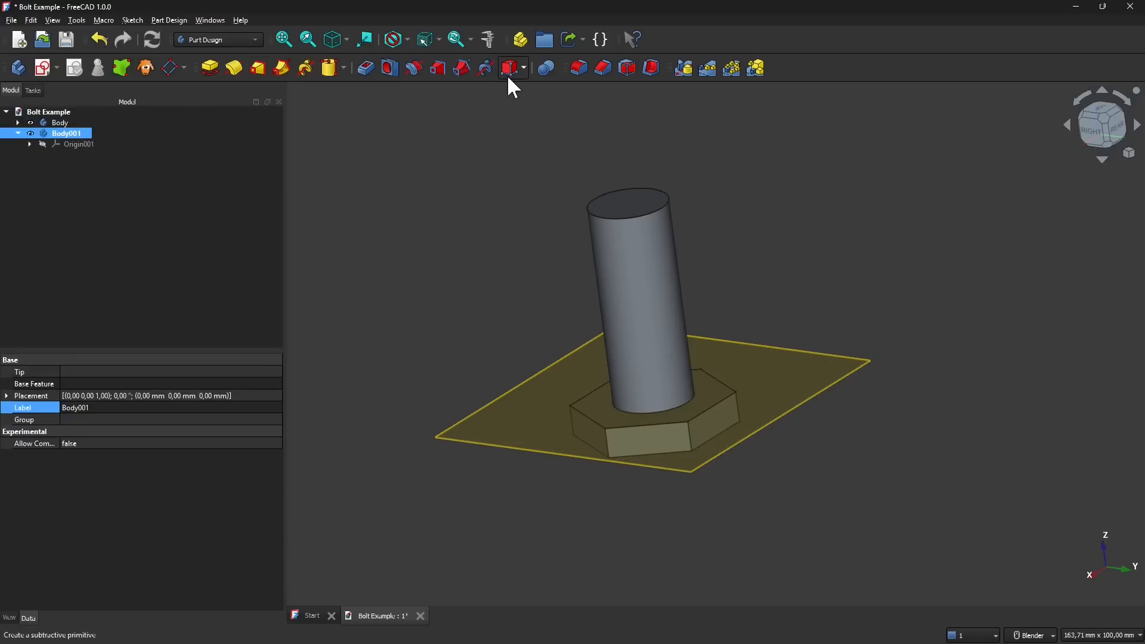
pyautogui.moveTo(554, 266); pyautogui.dragTo(489, 334, button='middle')
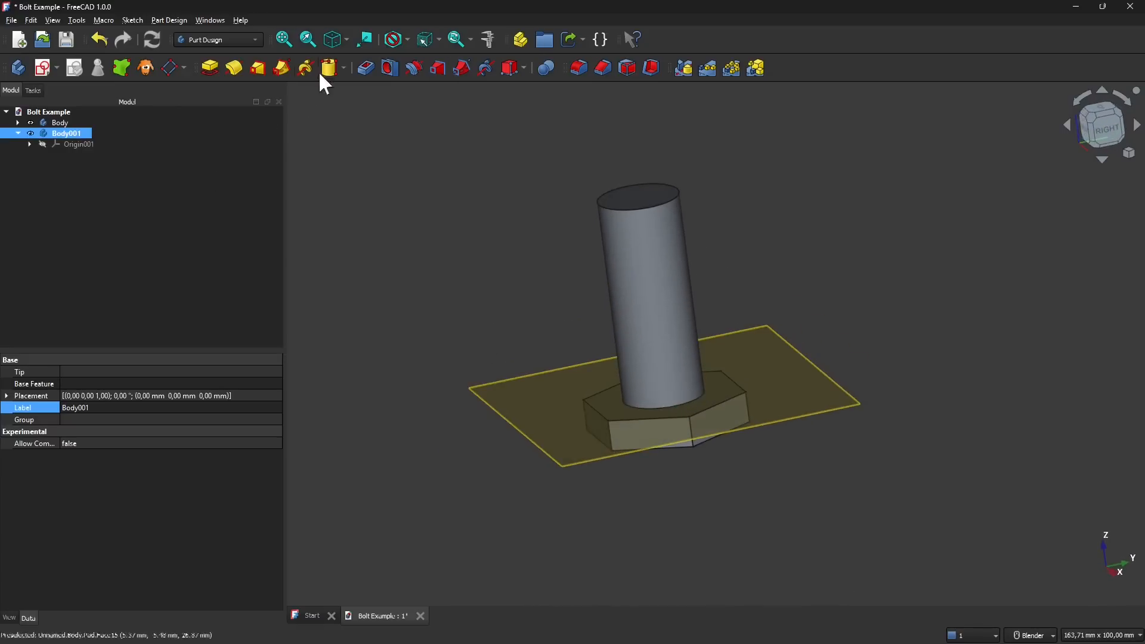
pyautogui.click(343, 67)
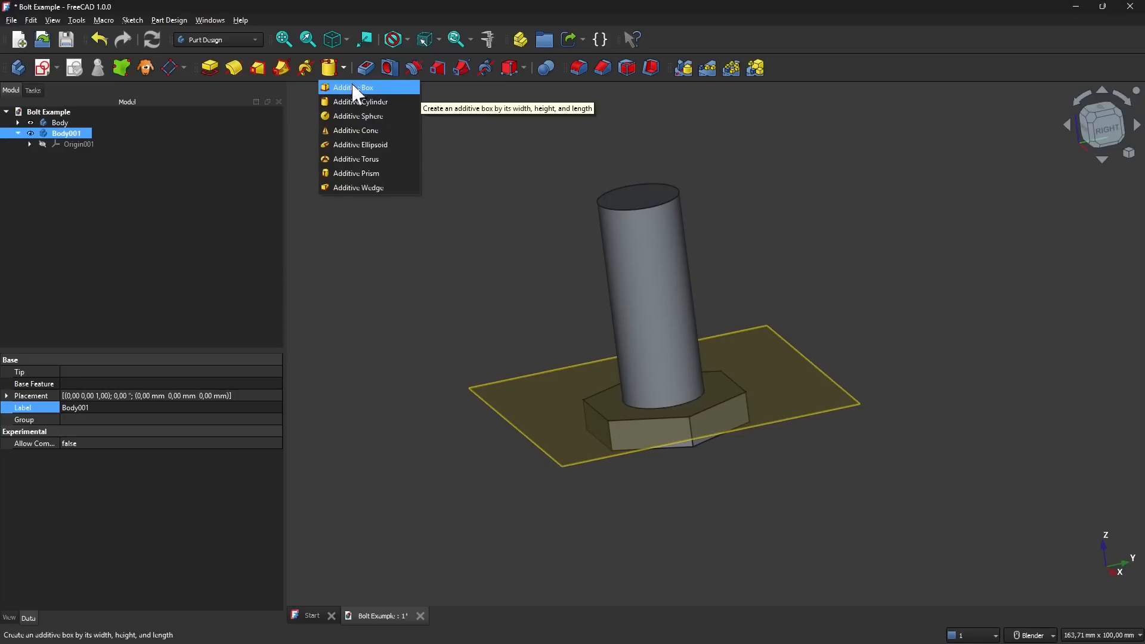
pyautogui.click(362, 185)
# - Examine where the additive prism's preview sits inside the bolt head and its hexagonal pocket
pyautogui.moveTo(492, 325); pyautogui.dragTo(610, 328, button='middle')
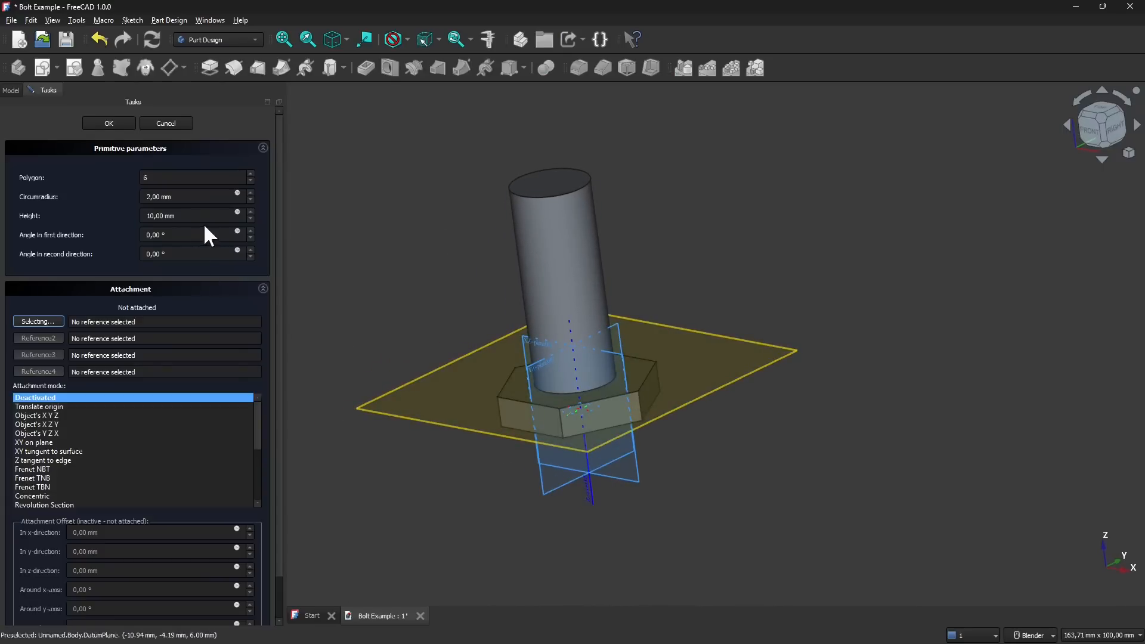
pyautogui.moveTo(467, 396); pyautogui.dragTo(593, 238, button='middle')
pyautogui.scroll(5, 593, 439)
pyautogui.scroll(2, 591, 429)
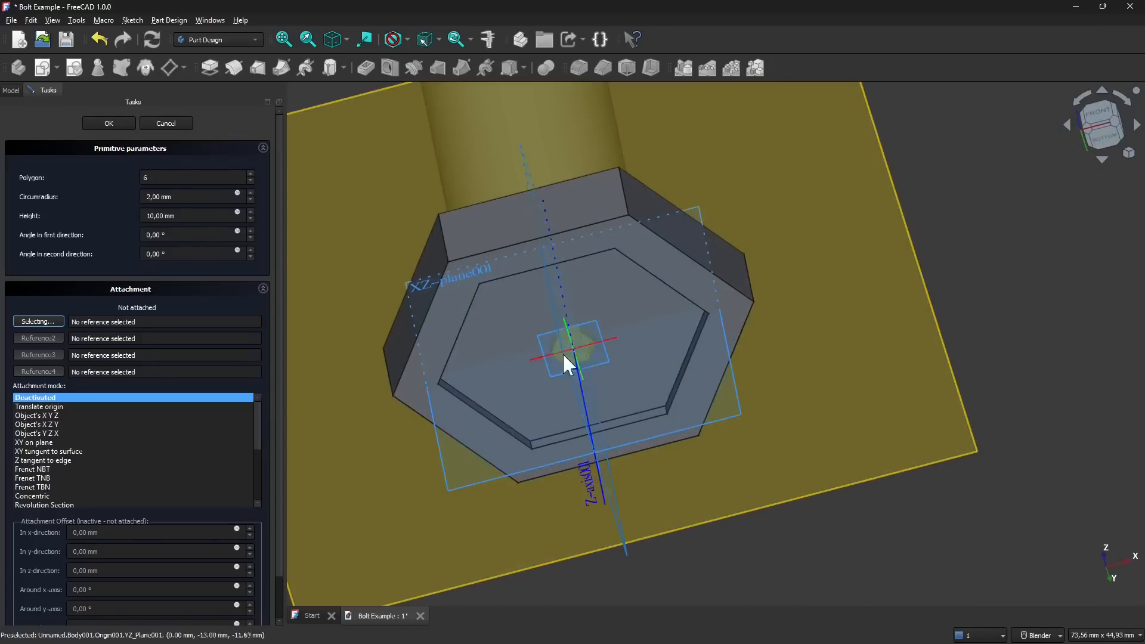
pyautogui.moveTo(602, 356); pyautogui.dragTo(485, 439, button='middle')
pyautogui.scroll(6, 546, 377)
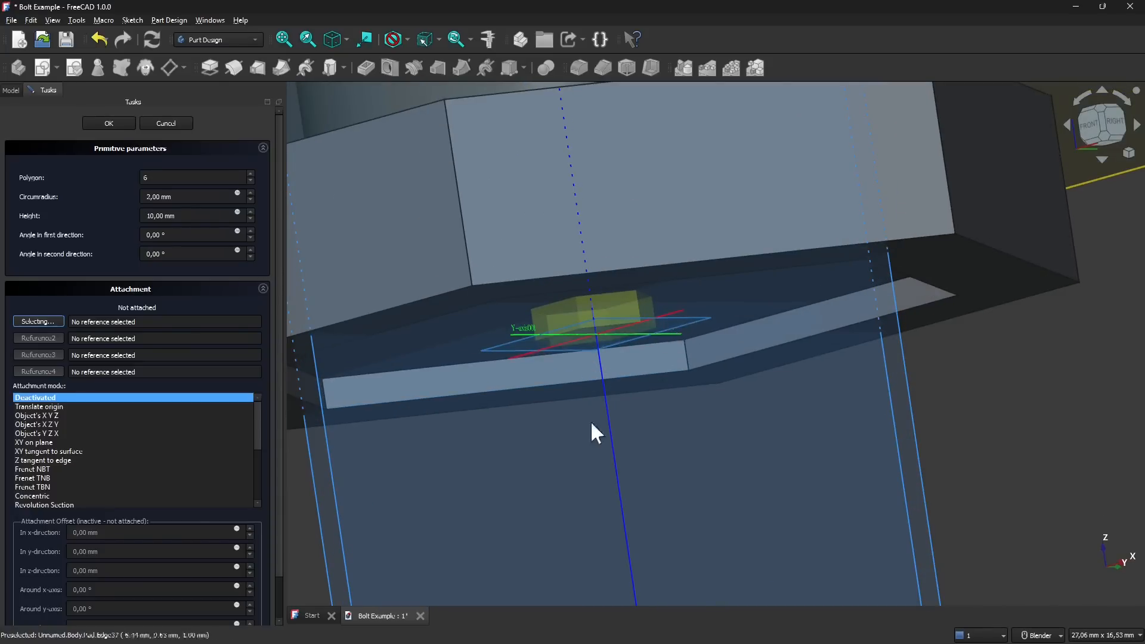
pyautogui.scroll(1, 526, 463)
pyautogui.scroll(-6, 575, 403)
pyautogui.scroll(-1, 587, 398)
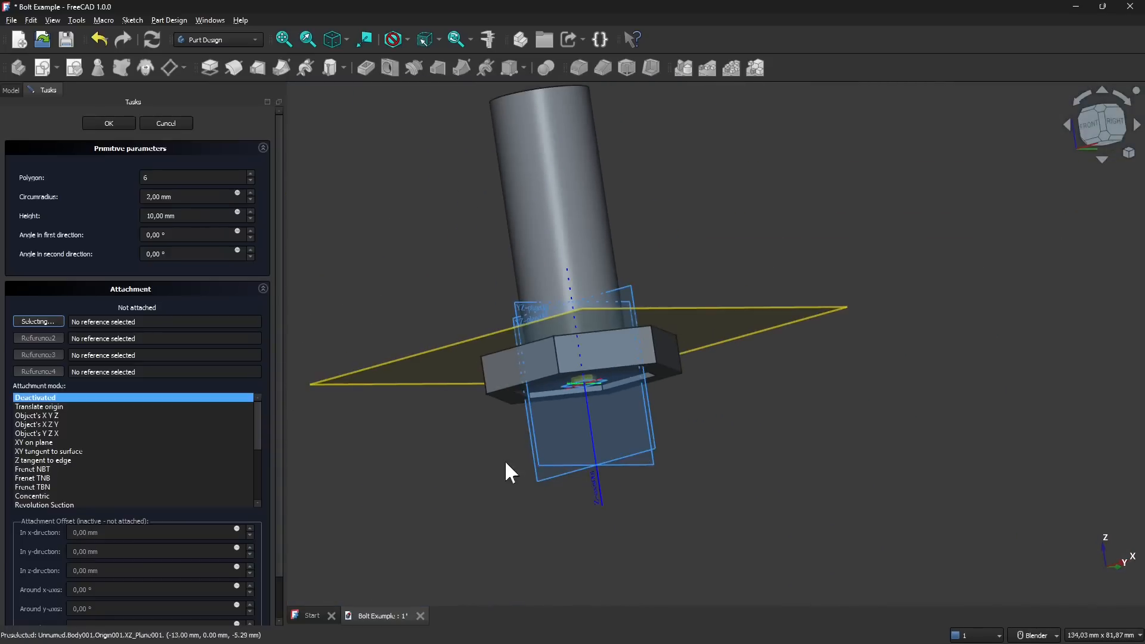
pyautogui.moveTo(503, 362); pyautogui.dragTo(550, 405, button='middle')
pyautogui.scroll(2, 538, 428)
pyautogui.scroll(-4, 563, 429)
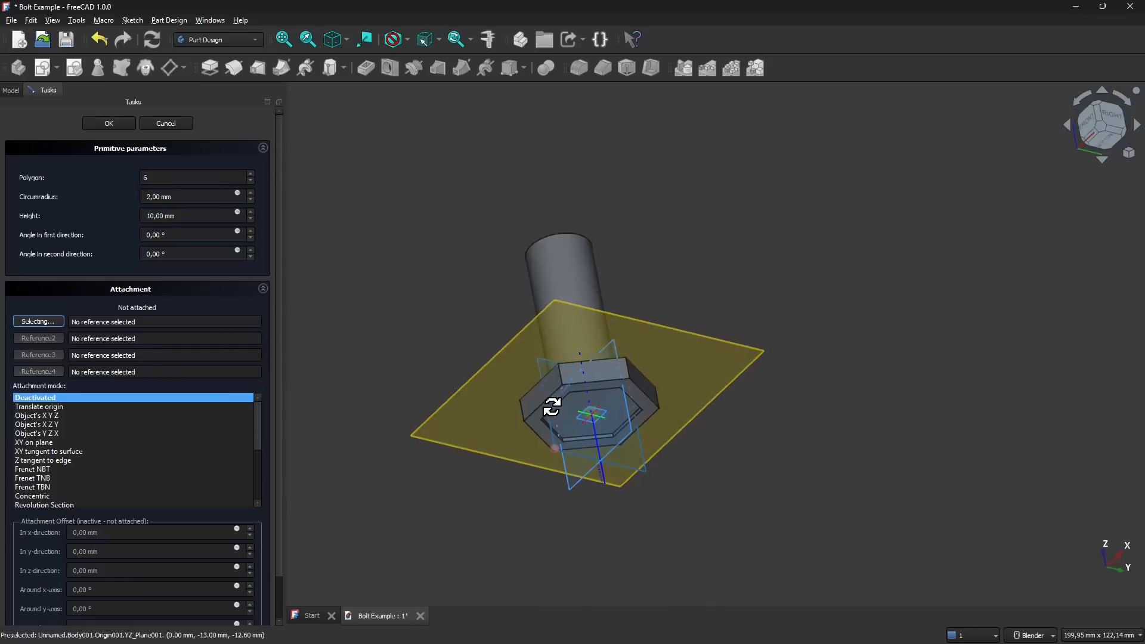
# - Set the additive prism's height to 100 mm and create it unattached, keeping 6 sides and a 2 mm circumradius
pyautogui.click(158, 216)
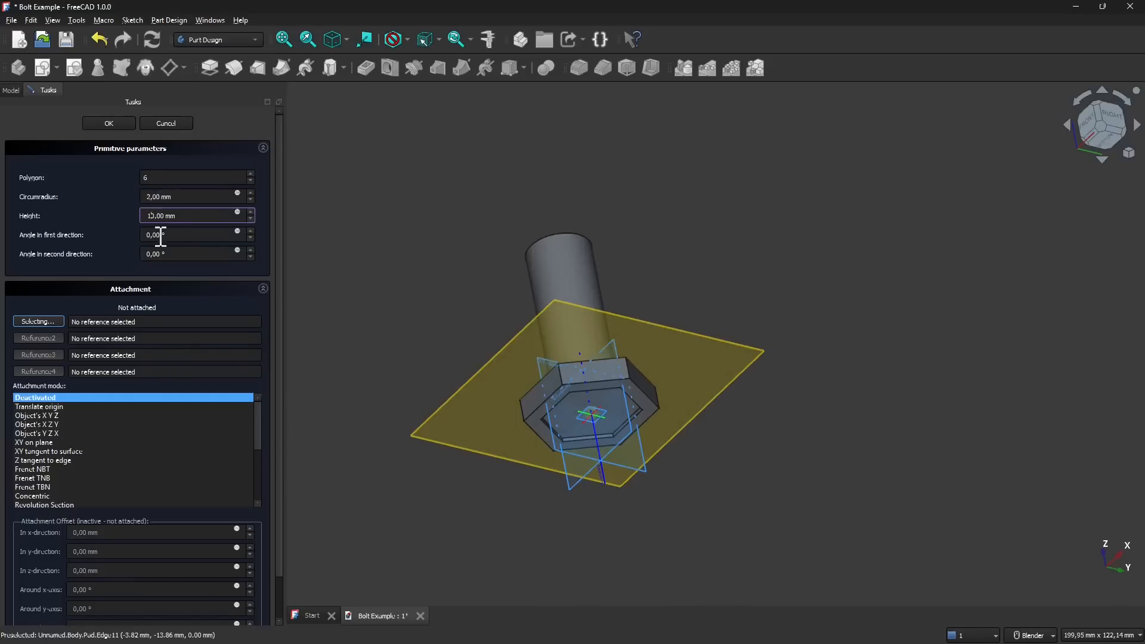
pyautogui.write('0')
pyautogui.moveTo(649, 393); pyautogui.dragTo(544, 388, button='middle')
pyautogui.click(109, 123)
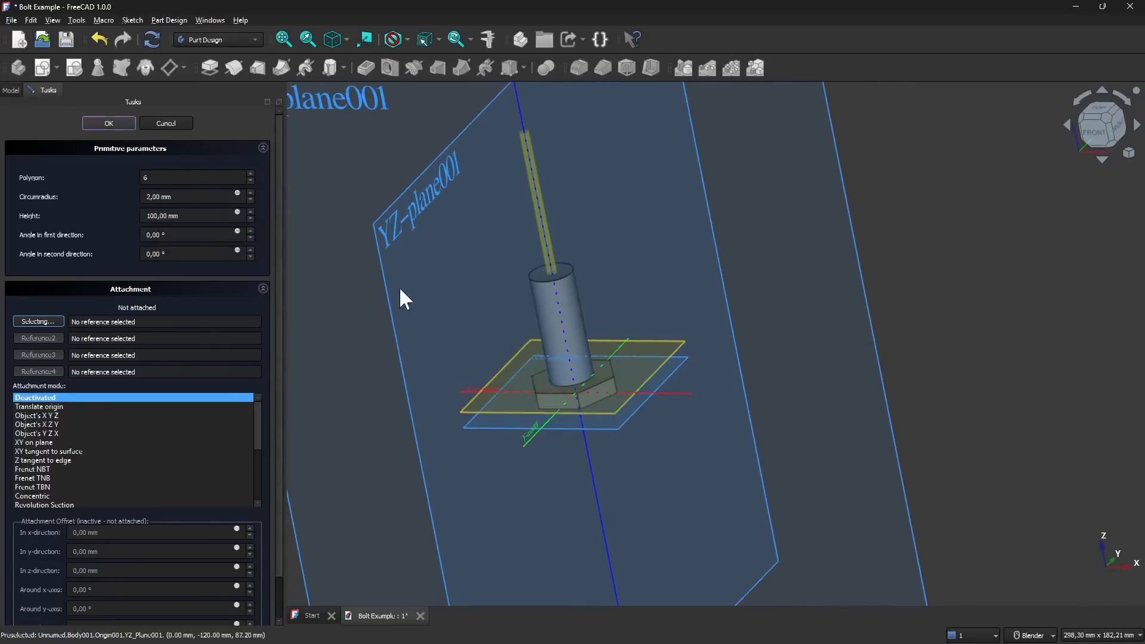
pyautogui.moveTo(854, 277); pyautogui.dragTo(682, 444, button='middle')
pyautogui.keyDown('shift'); pyautogui.moveTo(593, 424); pyautogui.dragTo(669, 361, button='middle'); pyautogui.keyUp('shift')
pyautogui.scroll(2, 650, 375)
pyautogui.keyDown('shift'); pyautogui.moveTo(643, 319); pyautogui.dragTo(662, 403, button='middle'); pyautogui.keyUp('shift')
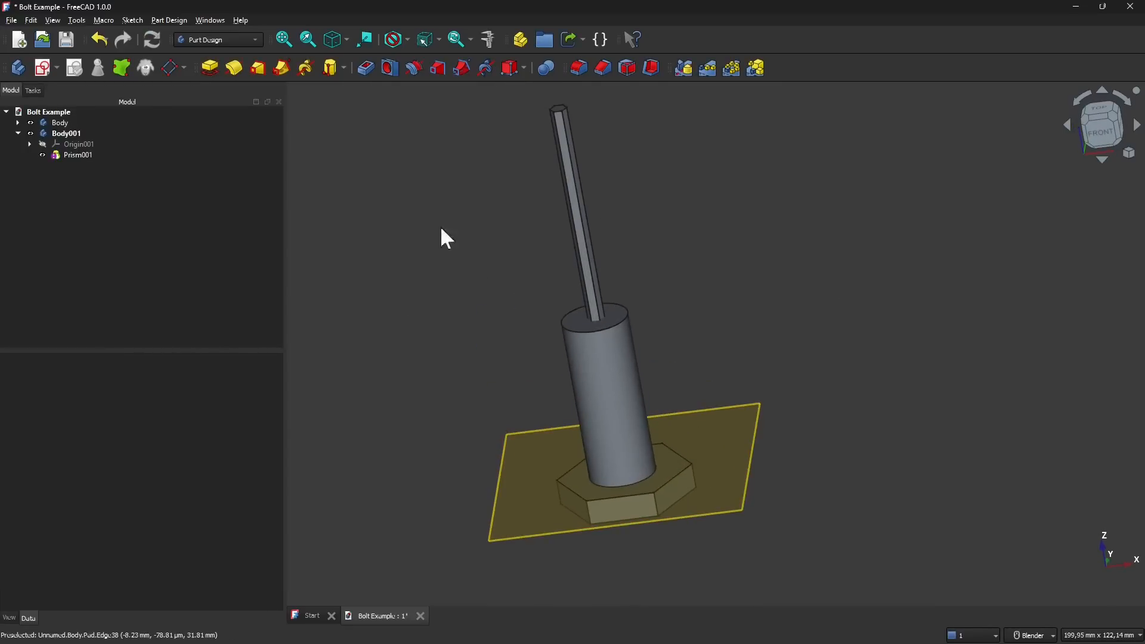
# - Highlight the two bodies in turn to see which geometry belongs to each
pyautogui.click(59, 122)
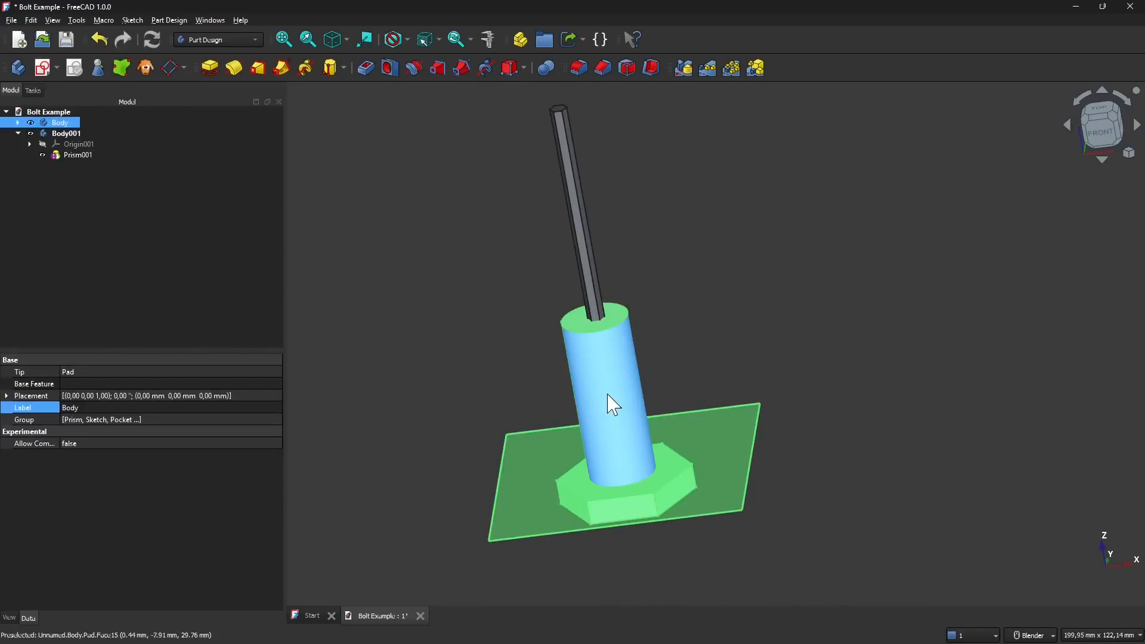
pyautogui.click(48, 134)
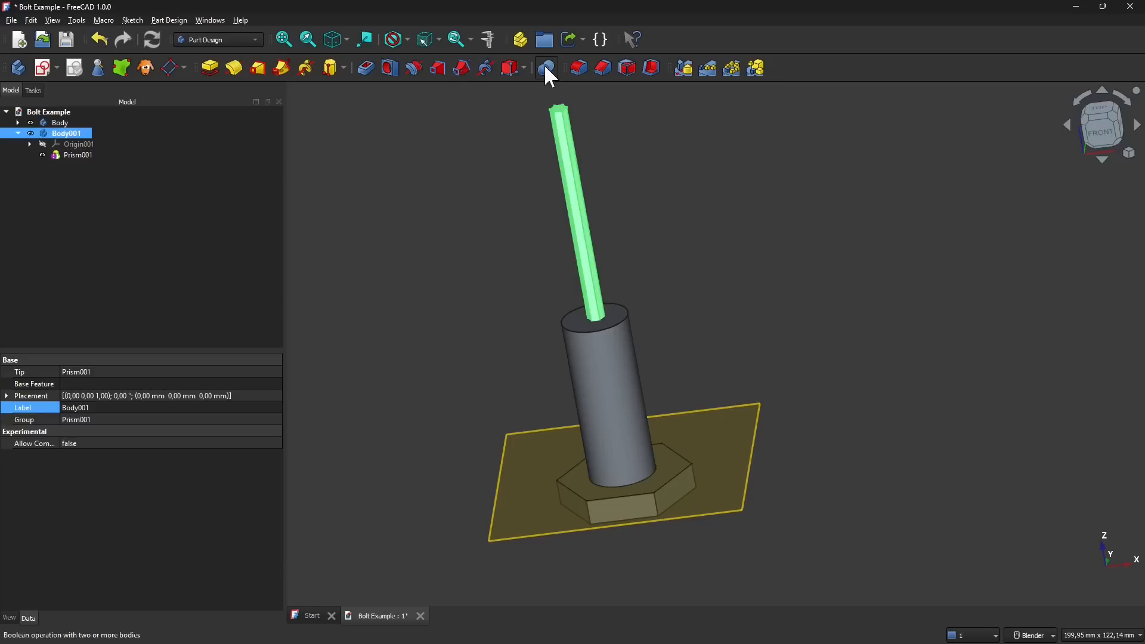
pyautogui.click(489, 238)
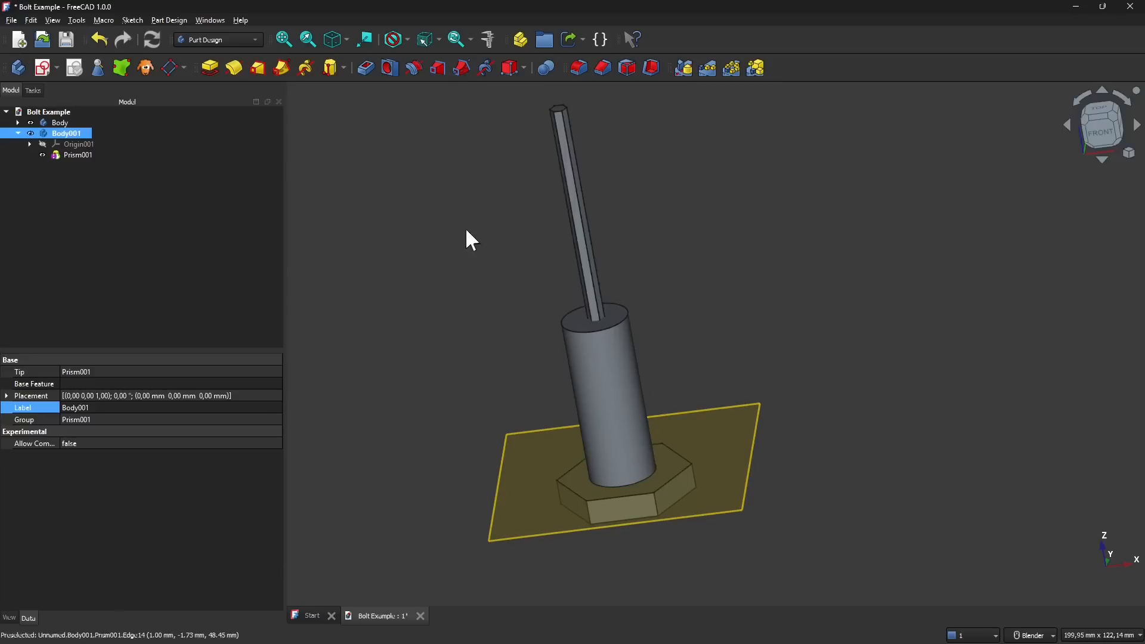
pyautogui.click(59, 123)
pyautogui.moveTo(365, 337); pyautogui.dragTo(347, 320, button='middle')
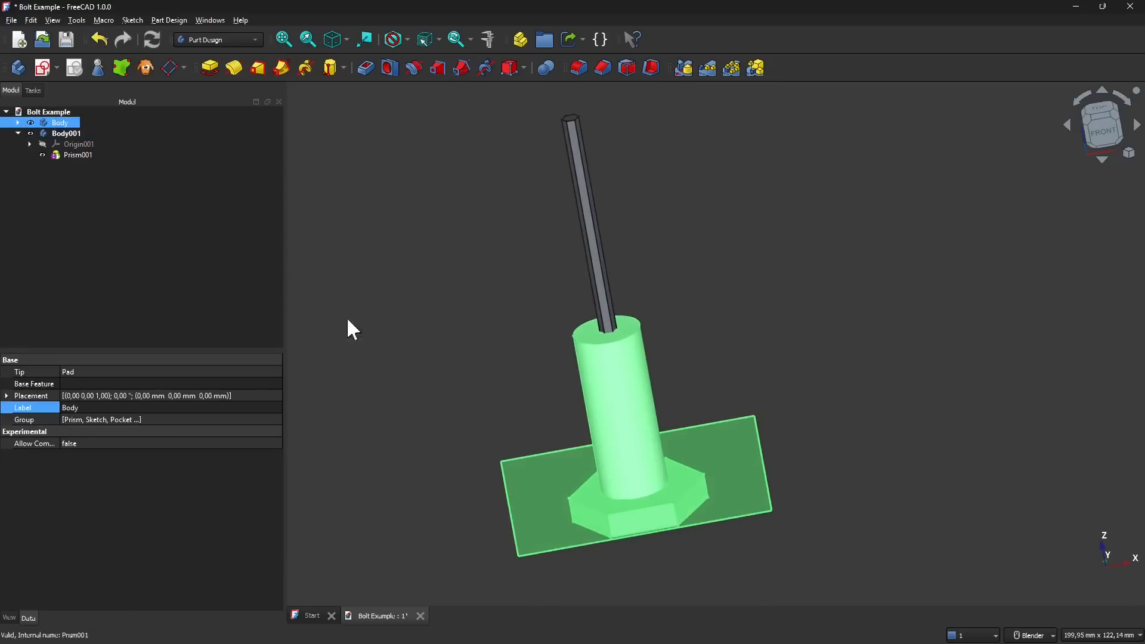
# - Make the bolt's body the active body and switch back to the body holding the thin prism
pyautogui.rightClick(57, 123)
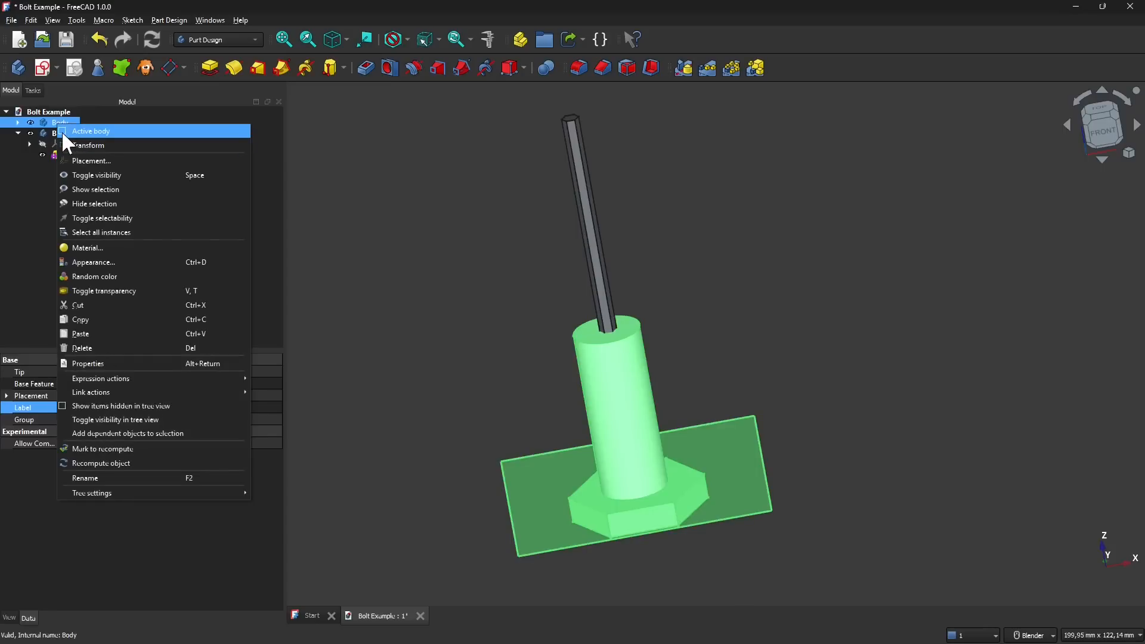
pyautogui.click(62, 131)
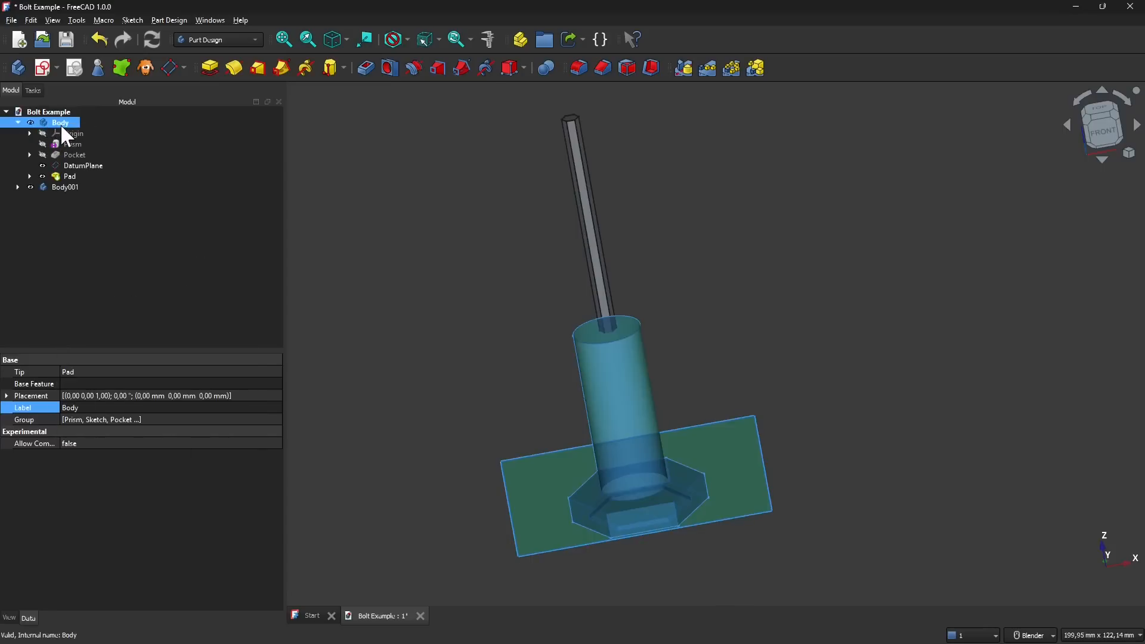
pyautogui.rightClick(60, 124)
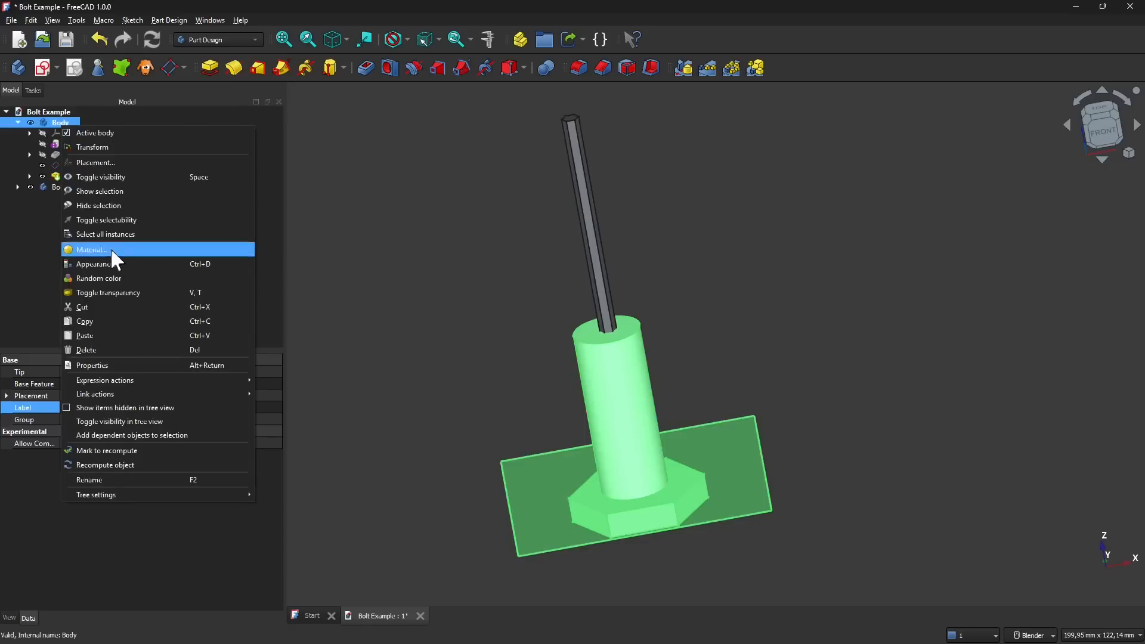
pyautogui.click(23, 234)
pyautogui.click(61, 187)
pyautogui.rightClick(60, 187)
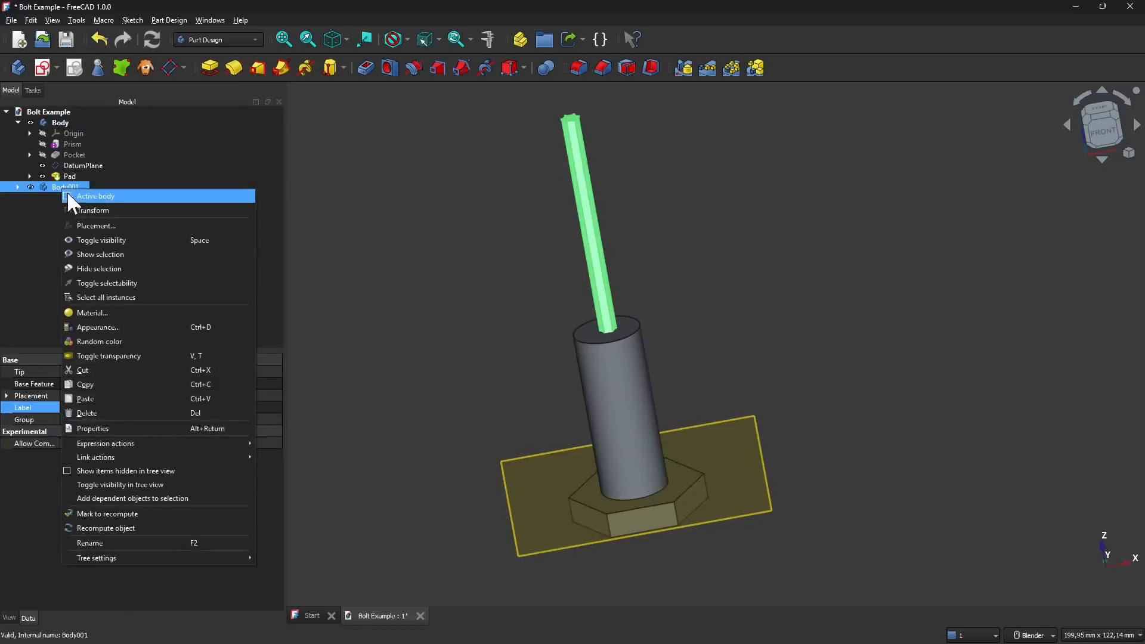
pyautogui.click(66, 192)
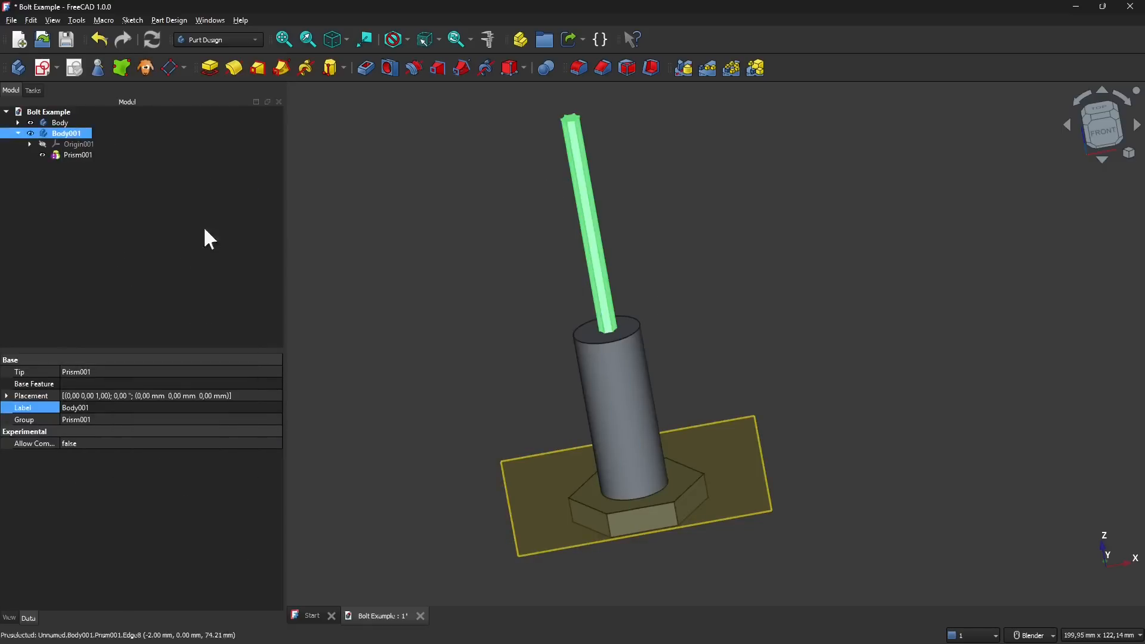
# - Rename the body with the head and shank as Bolt and make it the active body
pyautogui.click(87, 146)
pyautogui.click(62, 124)
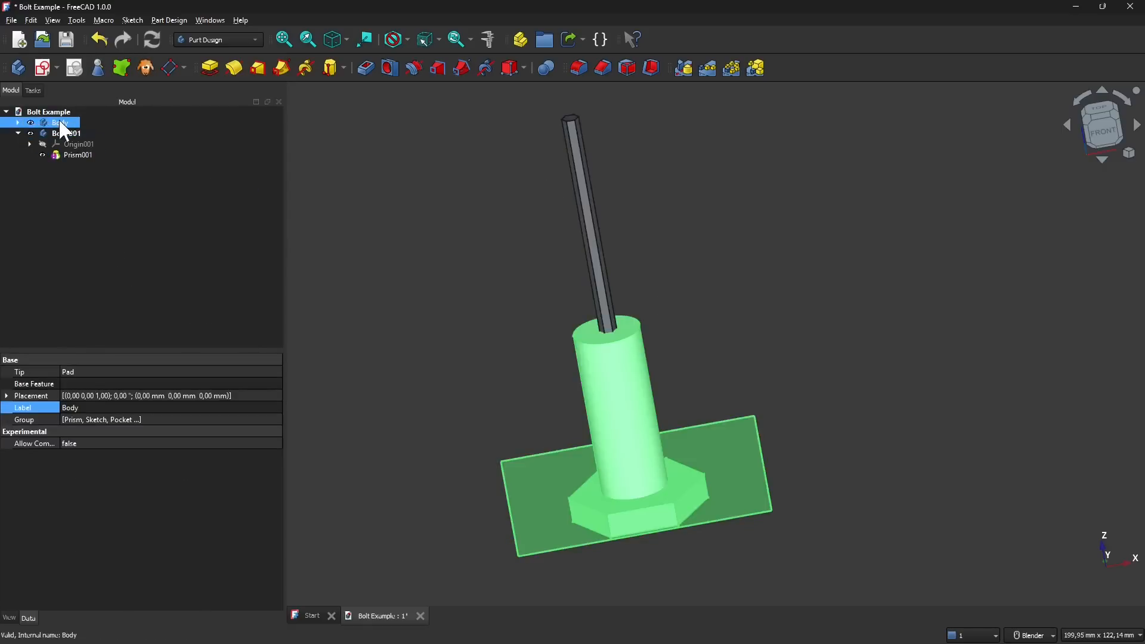
pyautogui.rightClick(62, 123)
pyautogui.click(7, 366)
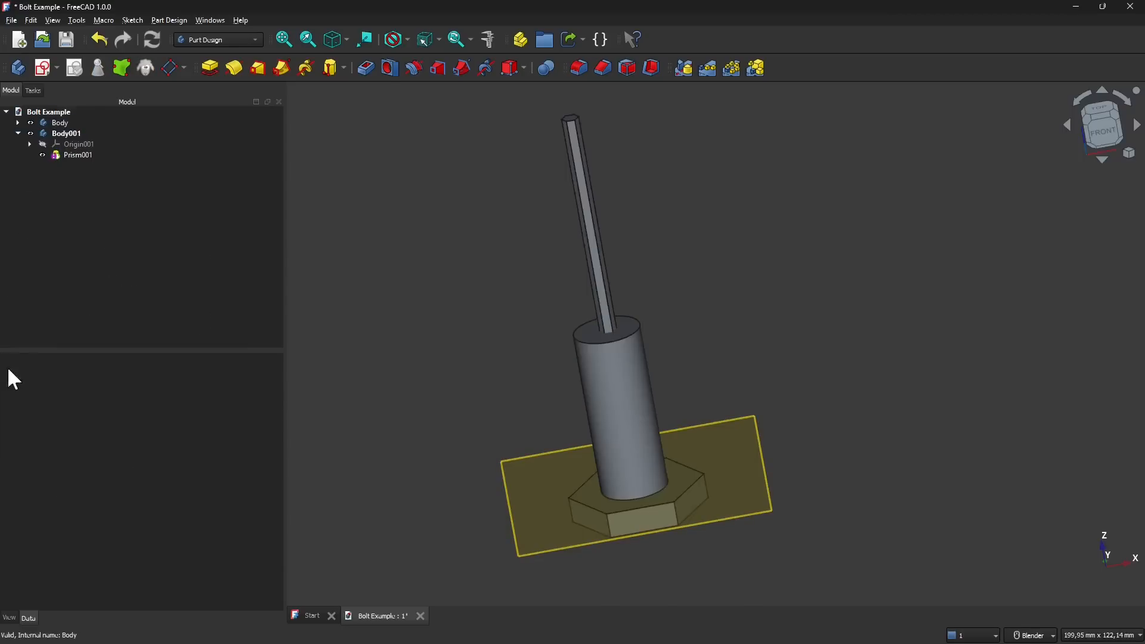
pyautogui.click(61, 125)
pyautogui.click(89, 408)
pyautogui.write('Bolt')
pyautogui.press('Return')
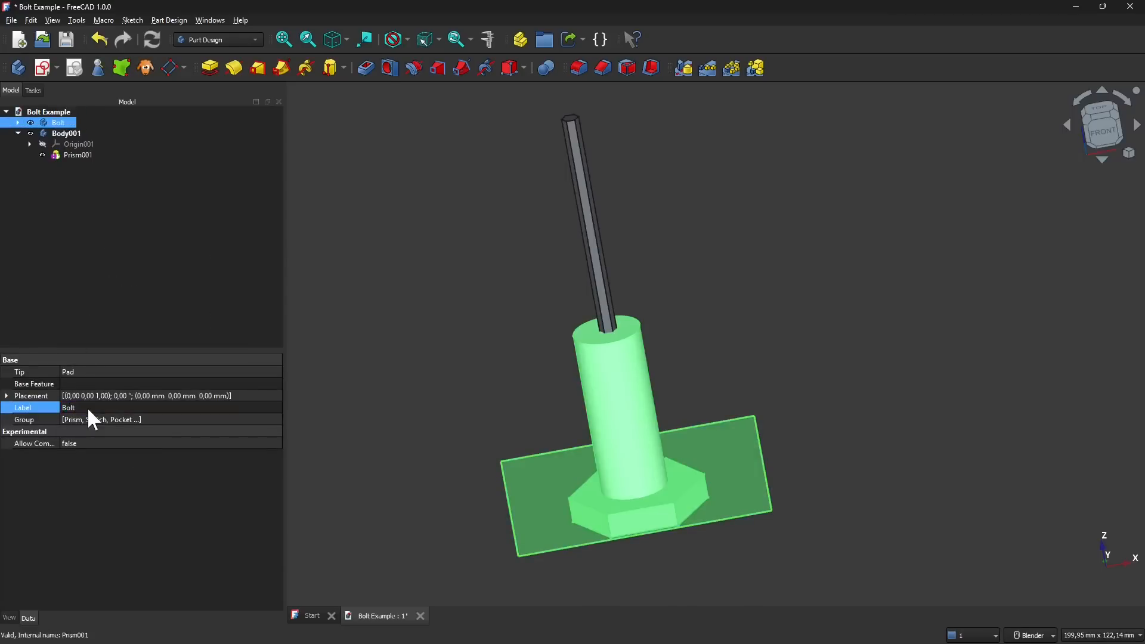
pyautogui.rightClick(58, 124)
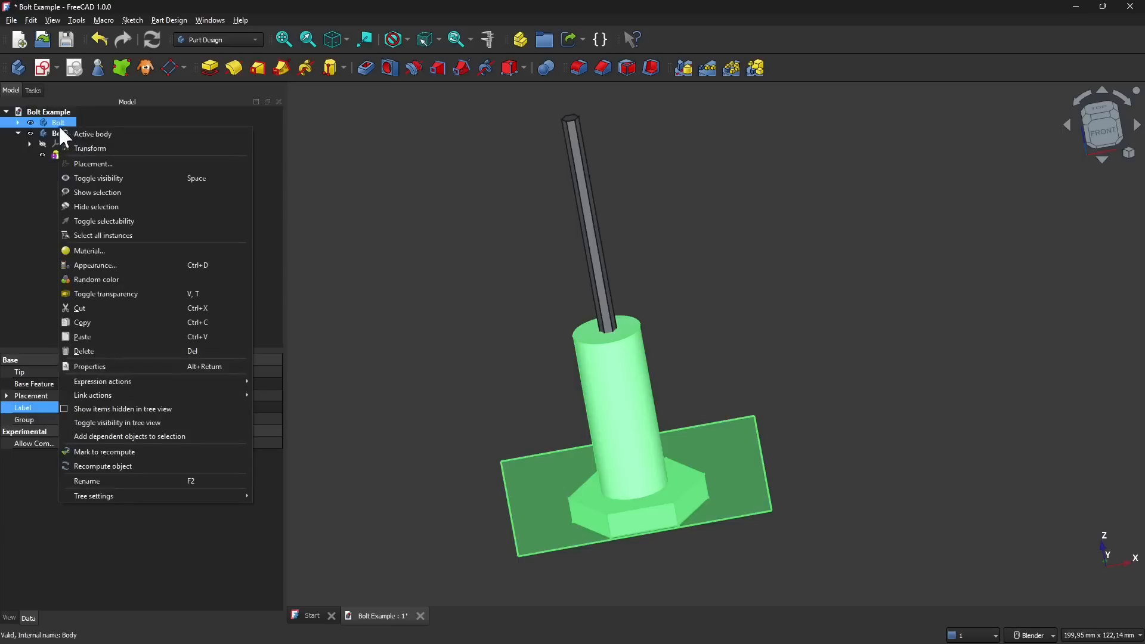
pyautogui.click(64, 131)
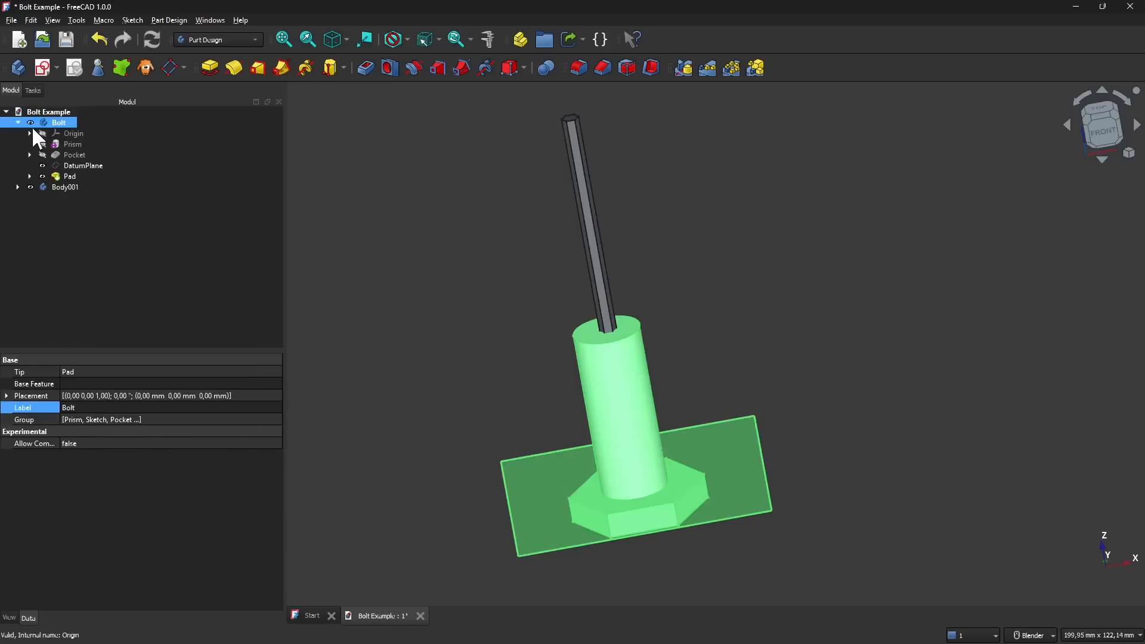
pyautogui.click(53, 222)
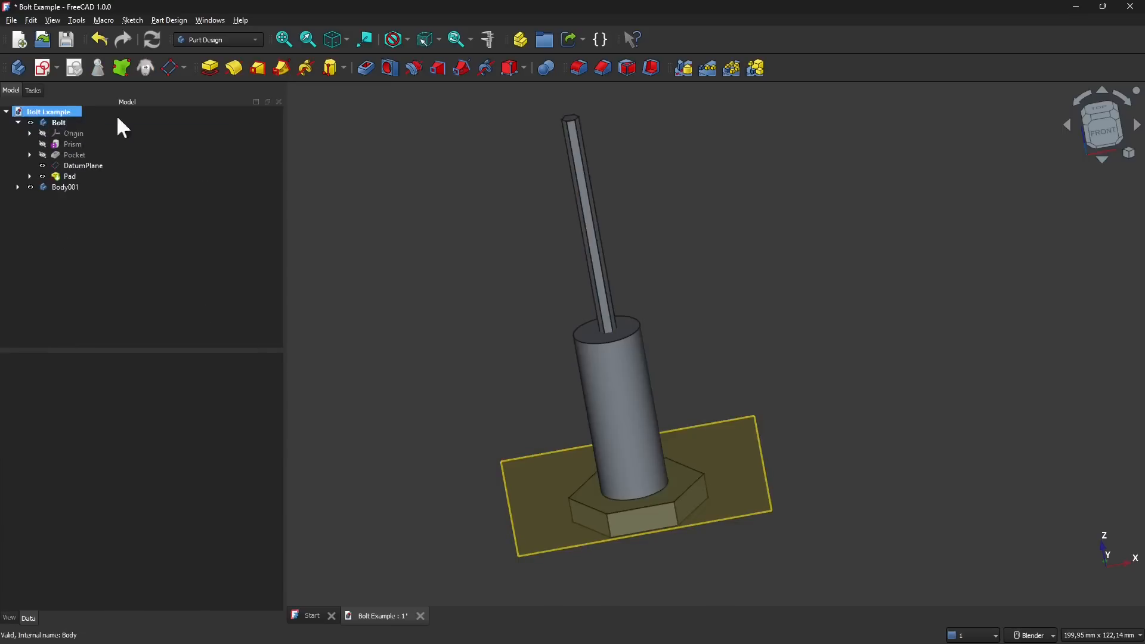
pyautogui.moveTo(542, 414); pyautogui.dragTo(581, 130, button='middle')
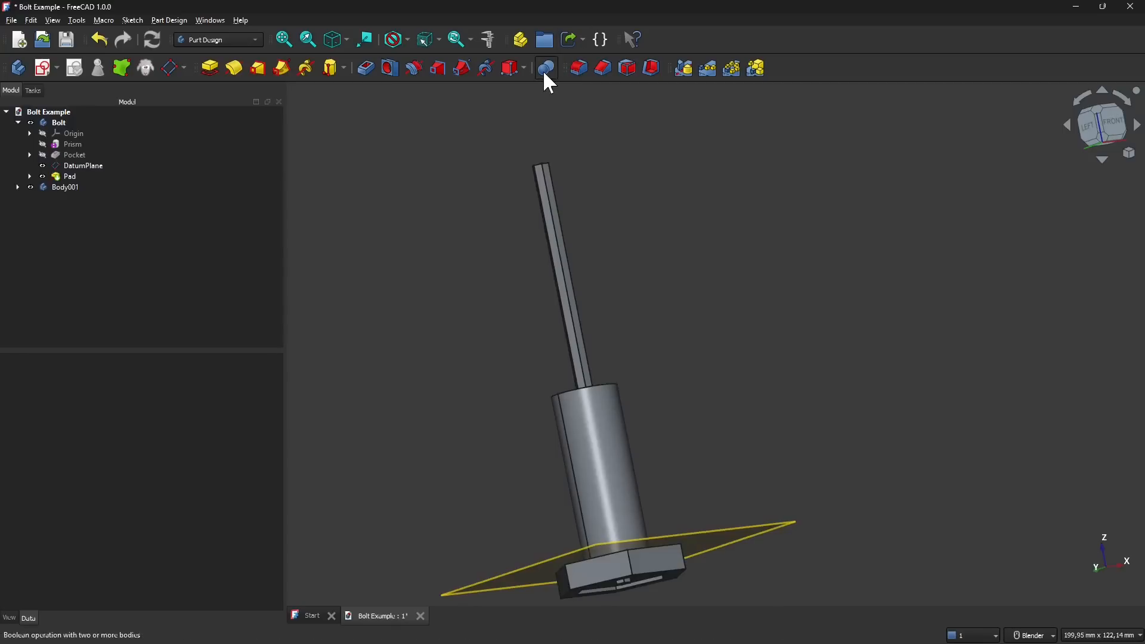
pyautogui.scroll(-2, 634, 399)
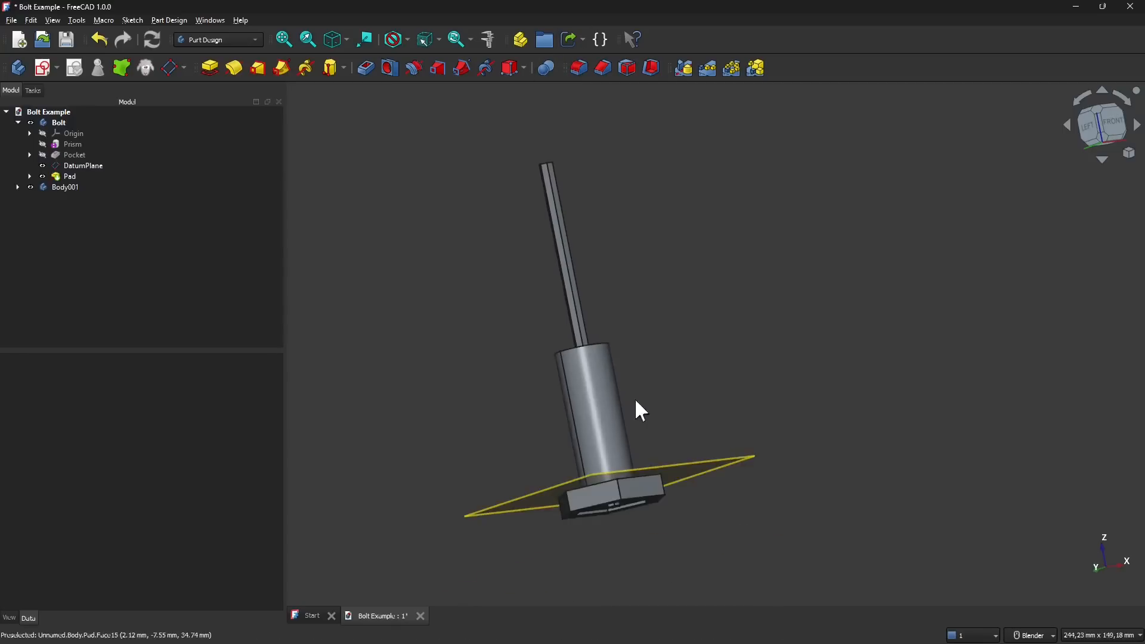
pyautogui.moveTo(635, 399); pyautogui.dragTo(589, 241, button='middle')
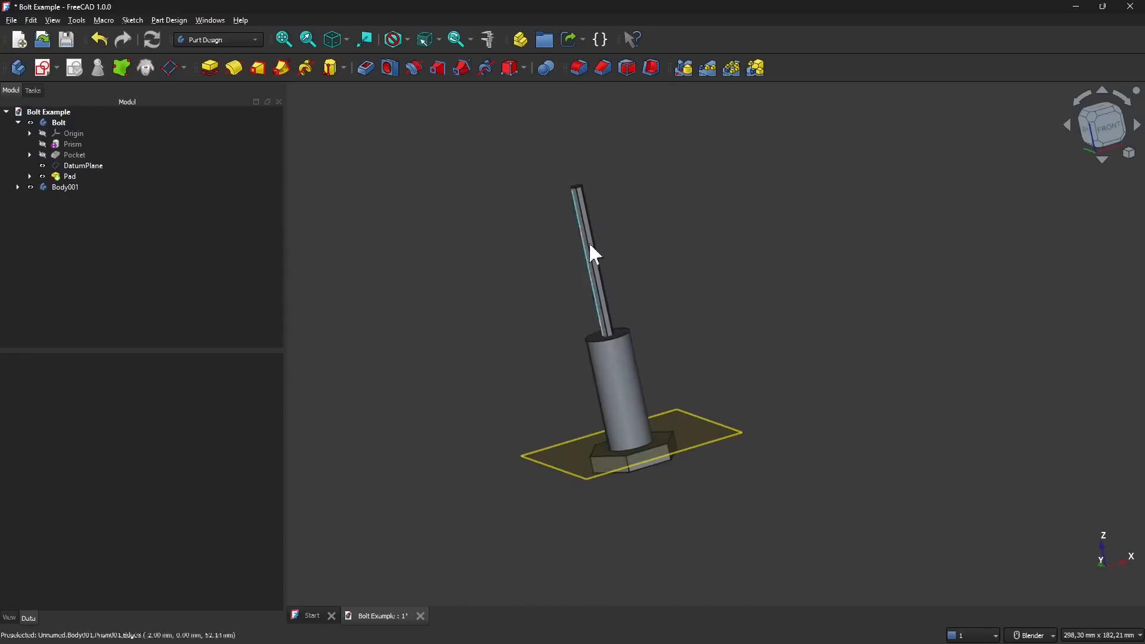
pyautogui.click(53, 122)
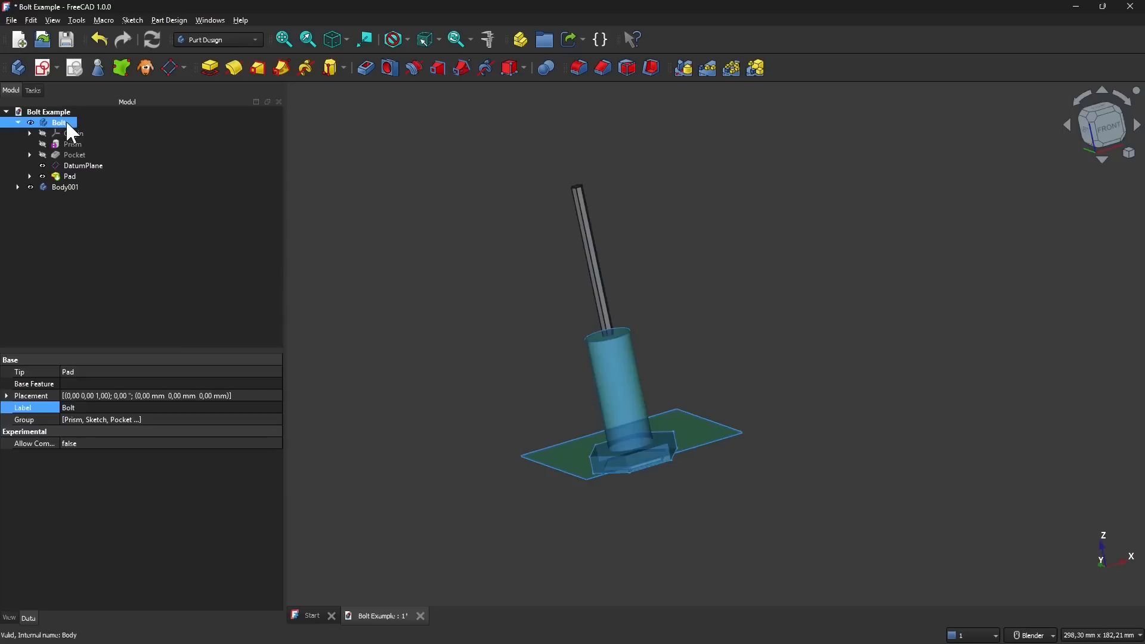
pyautogui.keyDown('ctrl'); pyautogui.click(66, 188); pyautogui.keyUp('ctrl')
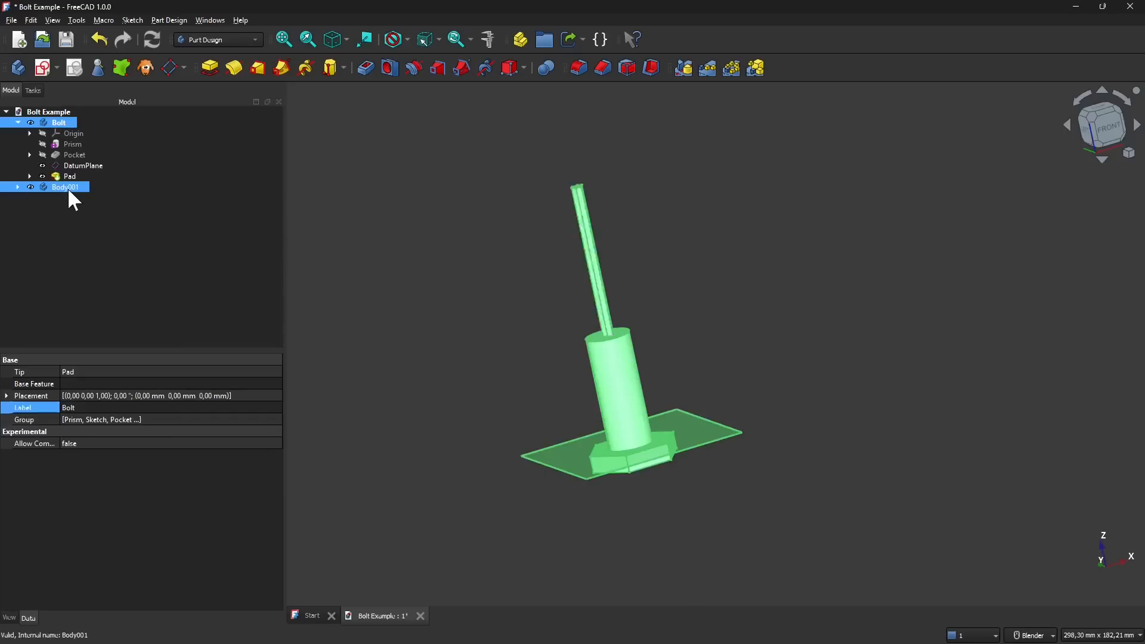
pyautogui.click(59, 273)
# - Select the Bolt body and Body001 together and start a Boolean operation that combines them as a Fuse
pyautogui.click(39, 114)
pyautogui.click(67, 124)
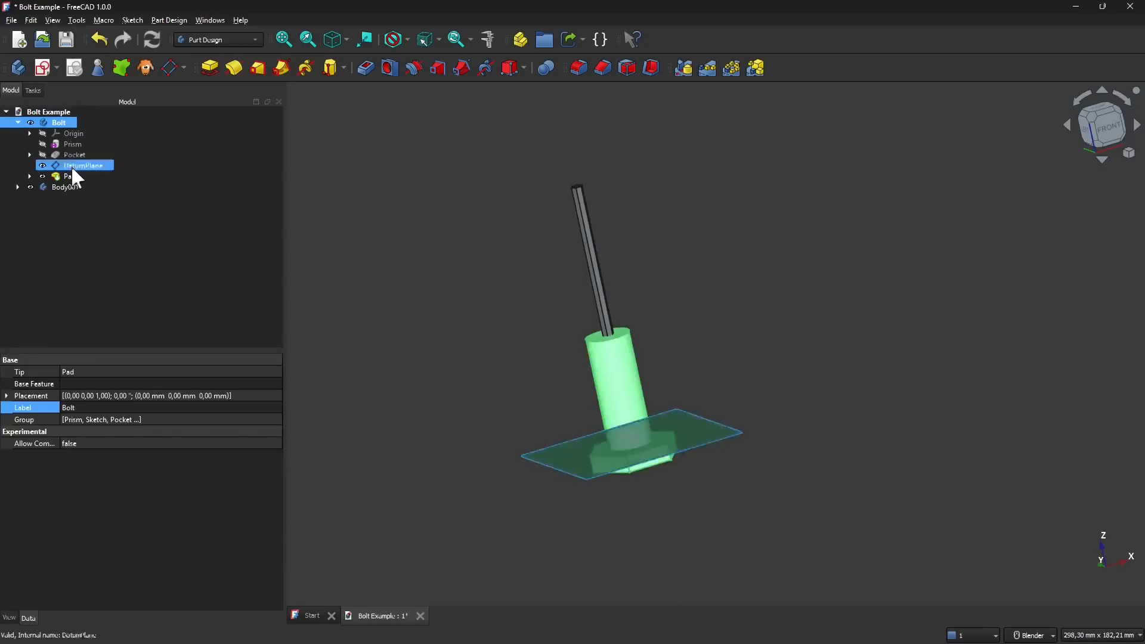
pyautogui.keyDown('ctrl'); pyautogui.click(62, 187); pyautogui.keyUp('ctrl')
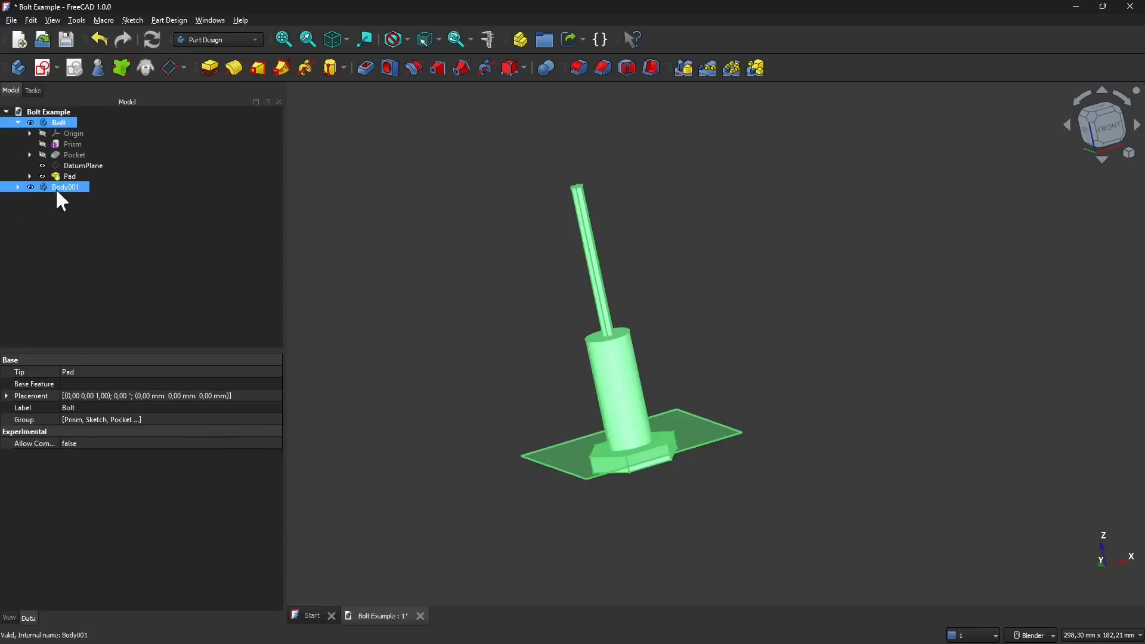
pyautogui.moveTo(618, 416); pyautogui.dragTo(1129, 432, button='middle')
pyautogui.moveTo(665, 395); pyautogui.dragTo(600, 409, button='middle')
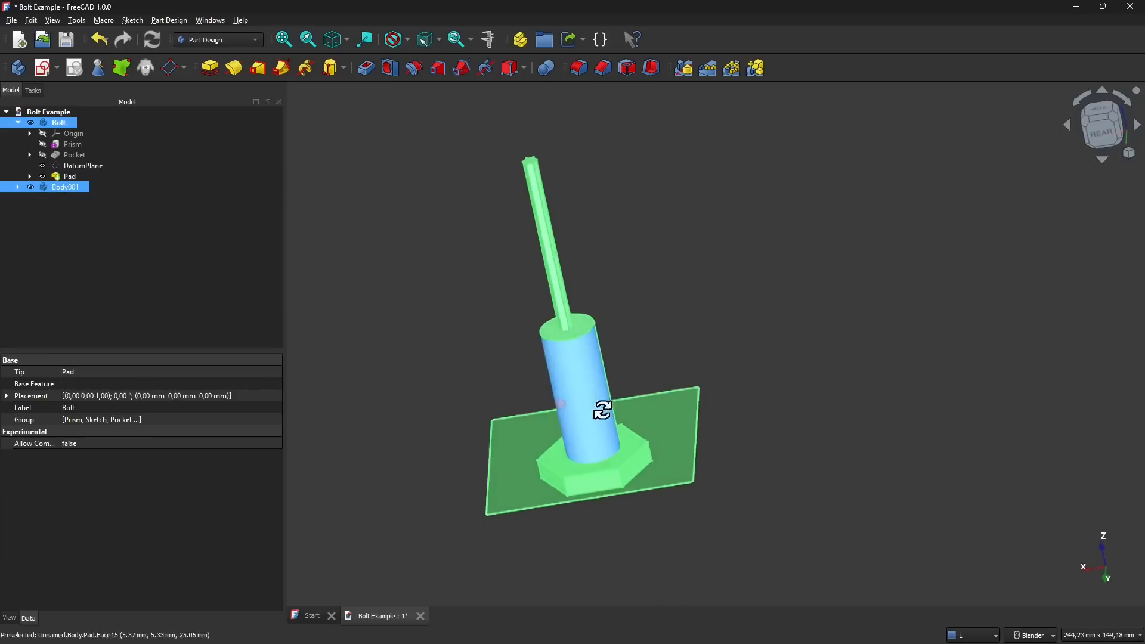
pyautogui.click(548, 73)
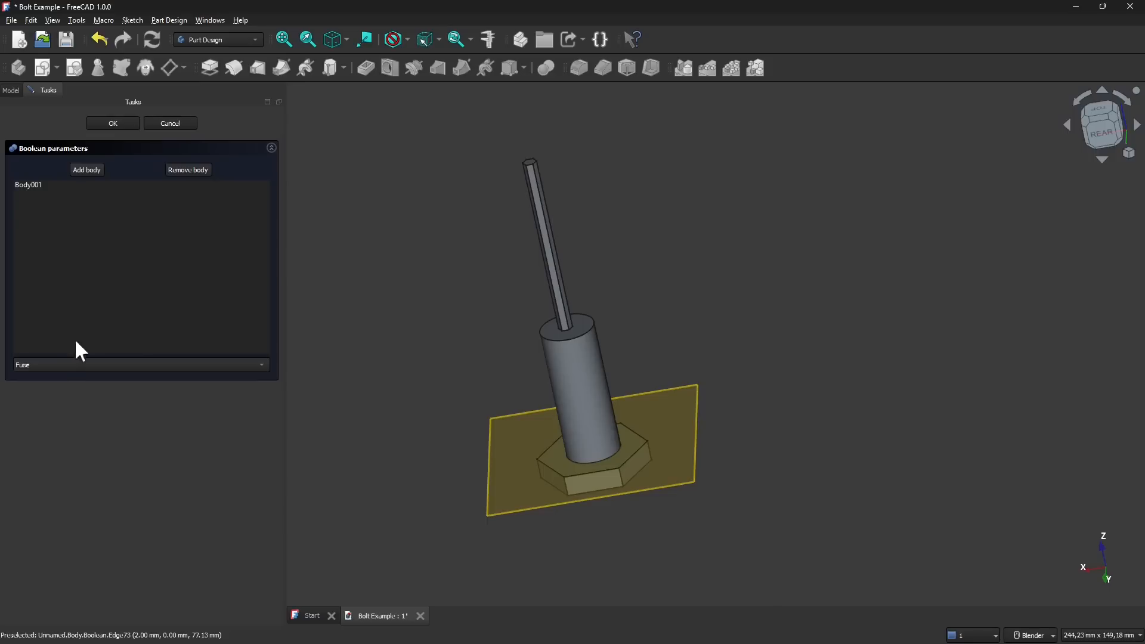
pyautogui.scroll(3, 539, 400)
pyautogui.moveTo(541, 404); pyautogui.dragTo(596, 406, button='middle')
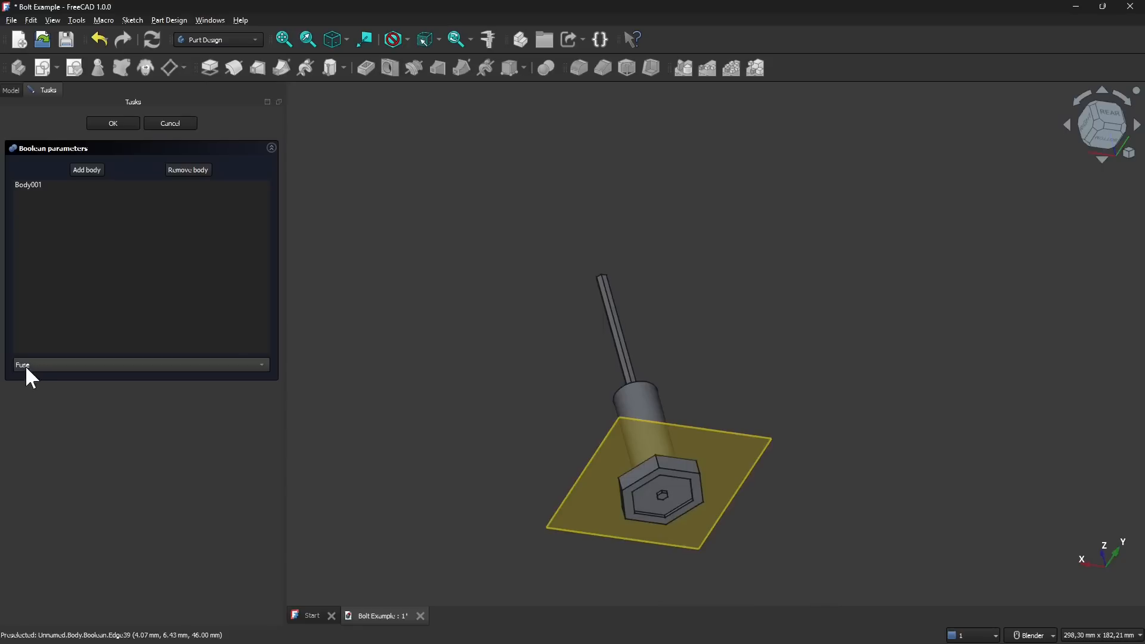
# - Set the Boolean type to Cut and inspect the preview at the shank end and the underside of the head
pyautogui.click(48, 369)
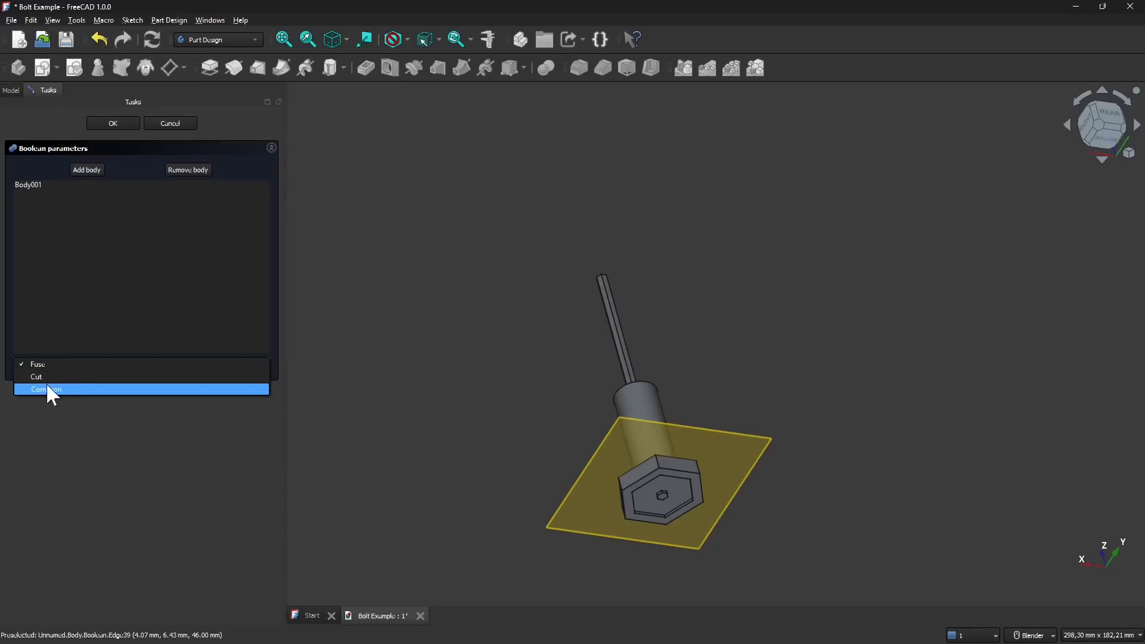
pyautogui.click(46, 378)
pyautogui.moveTo(635, 343); pyautogui.dragTo(640, 477, button='middle')
pyautogui.scroll(5, 675, 317)
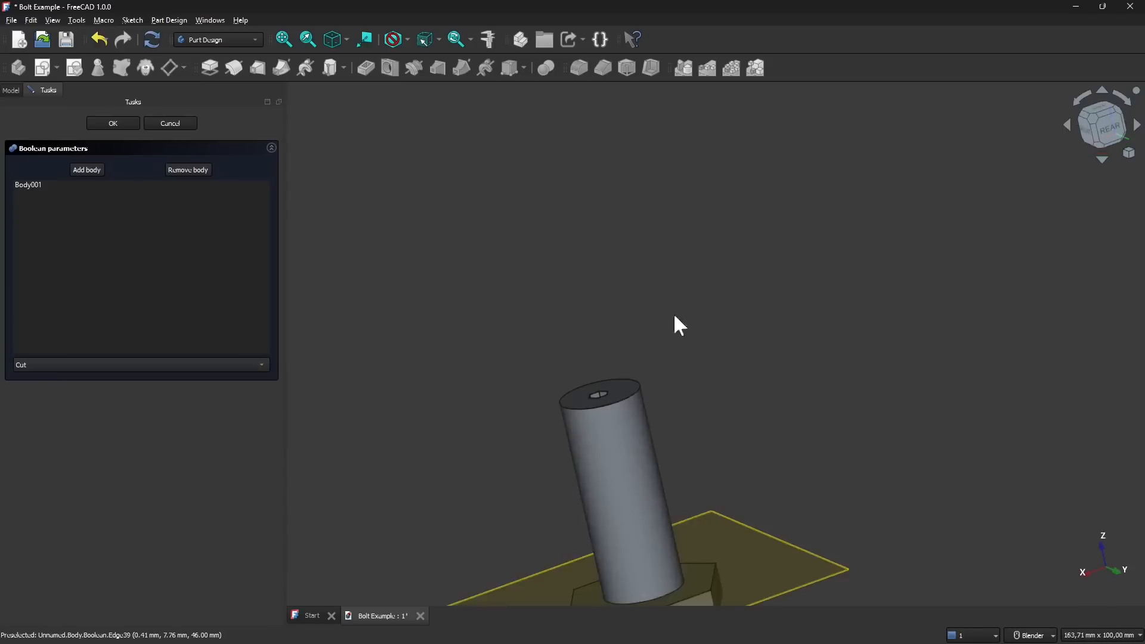
pyautogui.moveTo(504, 480); pyautogui.dragTo(739, 304, button='middle')
pyautogui.moveTo(708, 486); pyautogui.dragTo(695, 345, button='middle')
pyautogui.scroll(-2, 695, 345)
pyautogui.scroll(-3, 765, 517)
pyautogui.keyDown('shift'); pyautogui.moveTo(728, 449); pyautogui.dragTo(623, 343, button='middle'); pyautogui.keyUp('shift')
pyautogui.moveTo(624, 343); pyautogui.dragTo(585, 421, button='middle')
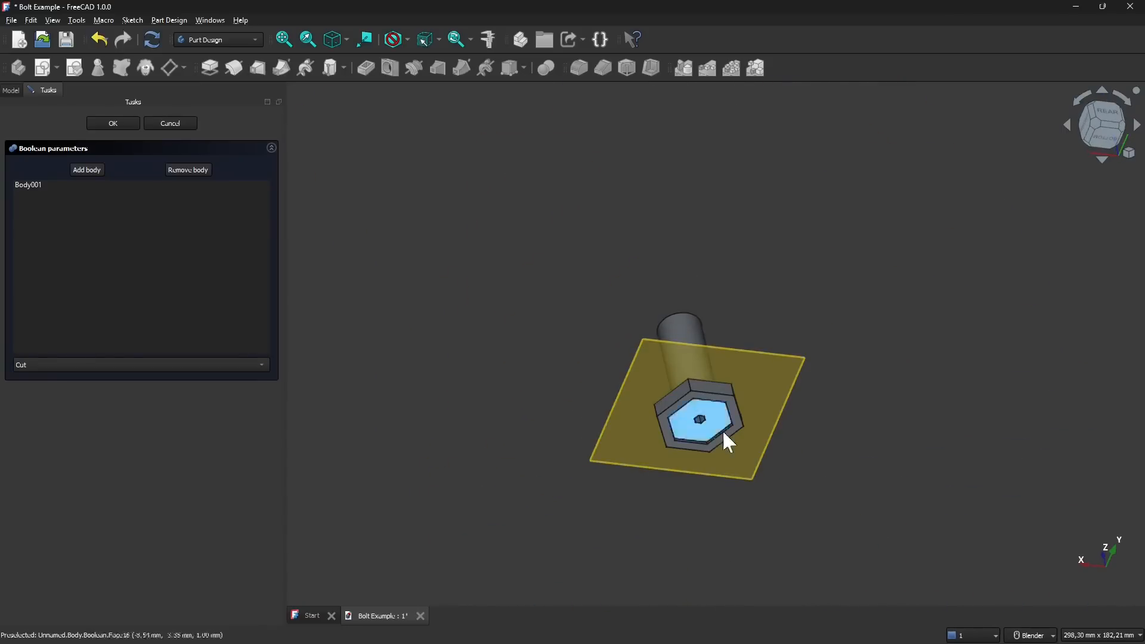
pyautogui.moveTo(623, 379); pyautogui.dragTo(690, 375, button='middle')
# - Change the Boolean type to Common and inspect the intersection of the two bodies
pyautogui.click(37, 364)
pyautogui.click(45, 375)
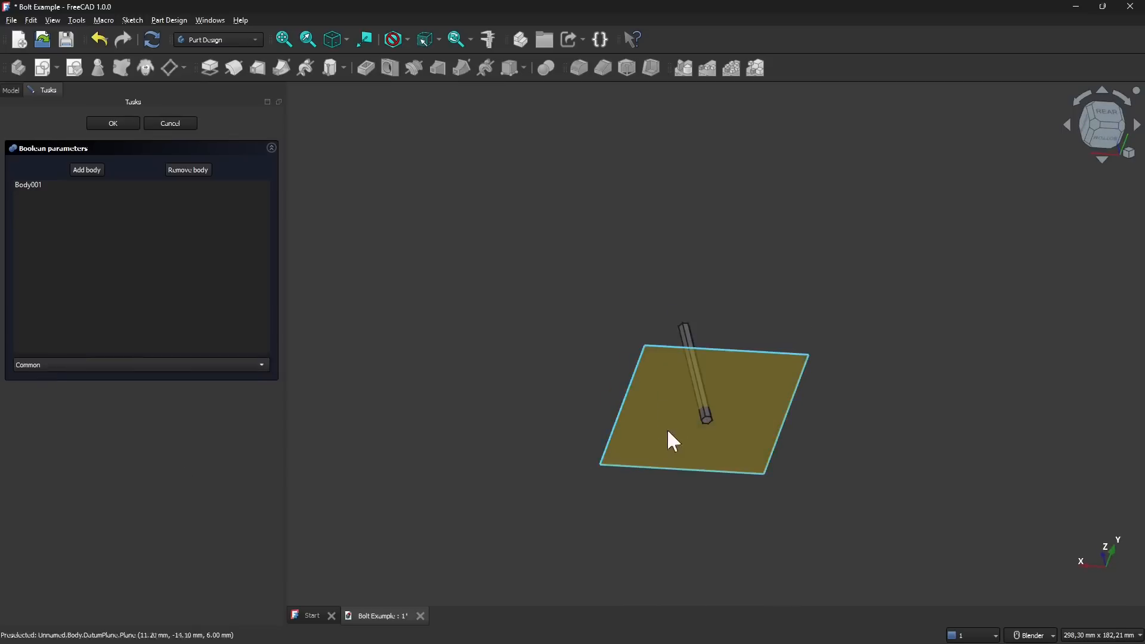
pyautogui.moveTo(802, 332); pyautogui.dragTo(718, 256, button='middle')
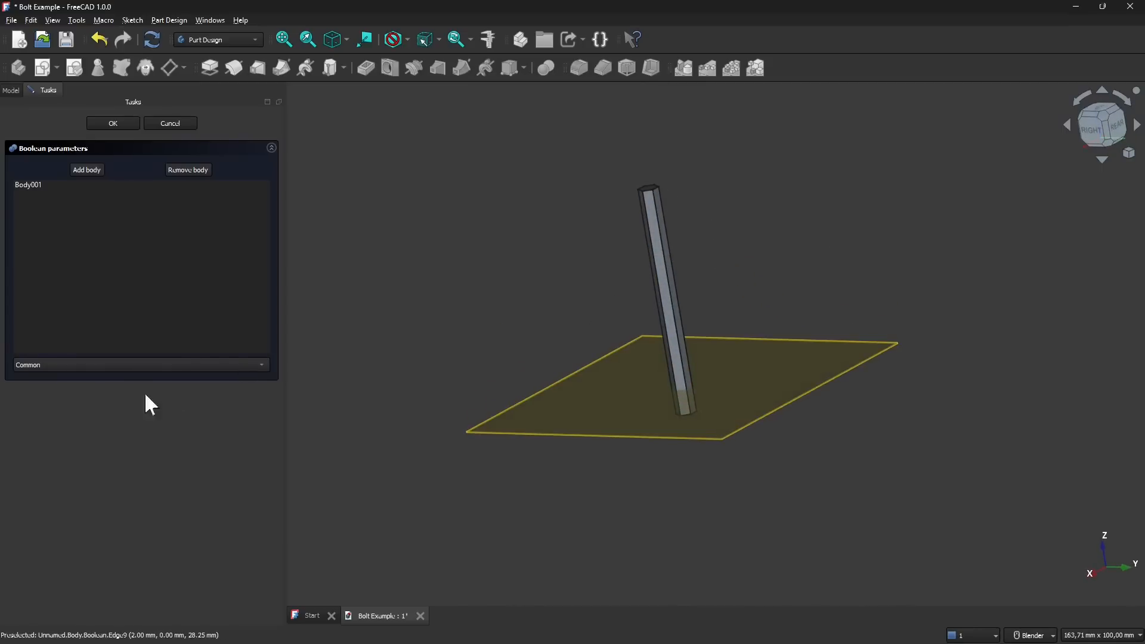
# - Switch the Boolean type to Cut and back to Fuse, inspecting each preview to compare the results
pyautogui.click(93, 365)
pyautogui.click(63, 353)
pyautogui.moveTo(834, 461); pyautogui.dragTo(704, 429, button='middle')
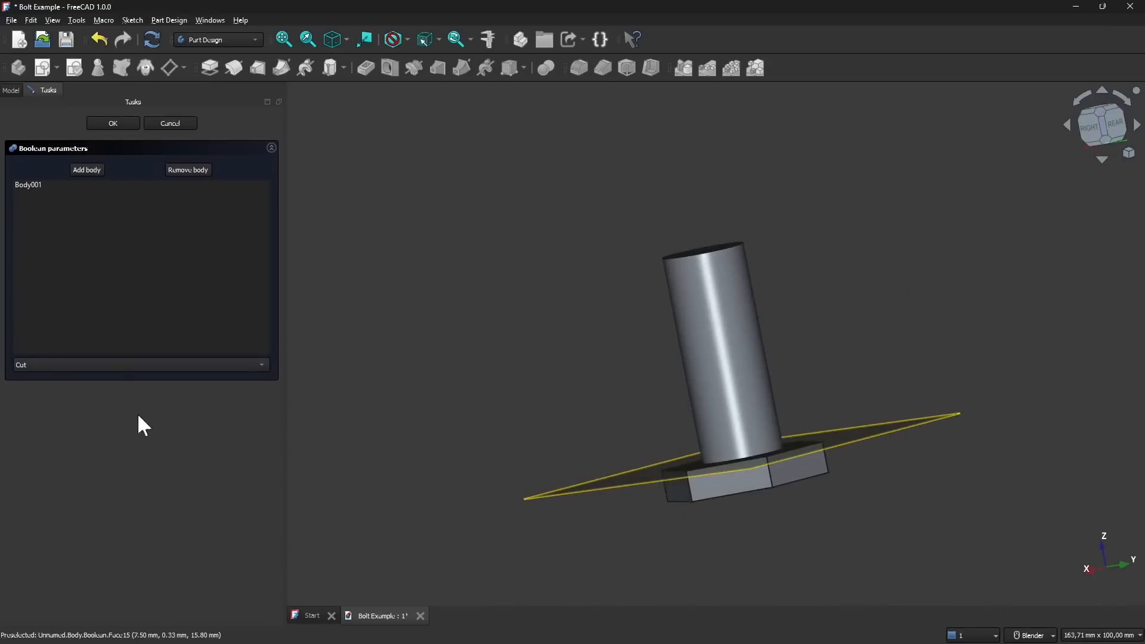
pyautogui.click(109, 375)
pyautogui.click(111, 351)
pyautogui.moveTo(805, 453); pyautogui.dragTo(757, 345, button='middle')
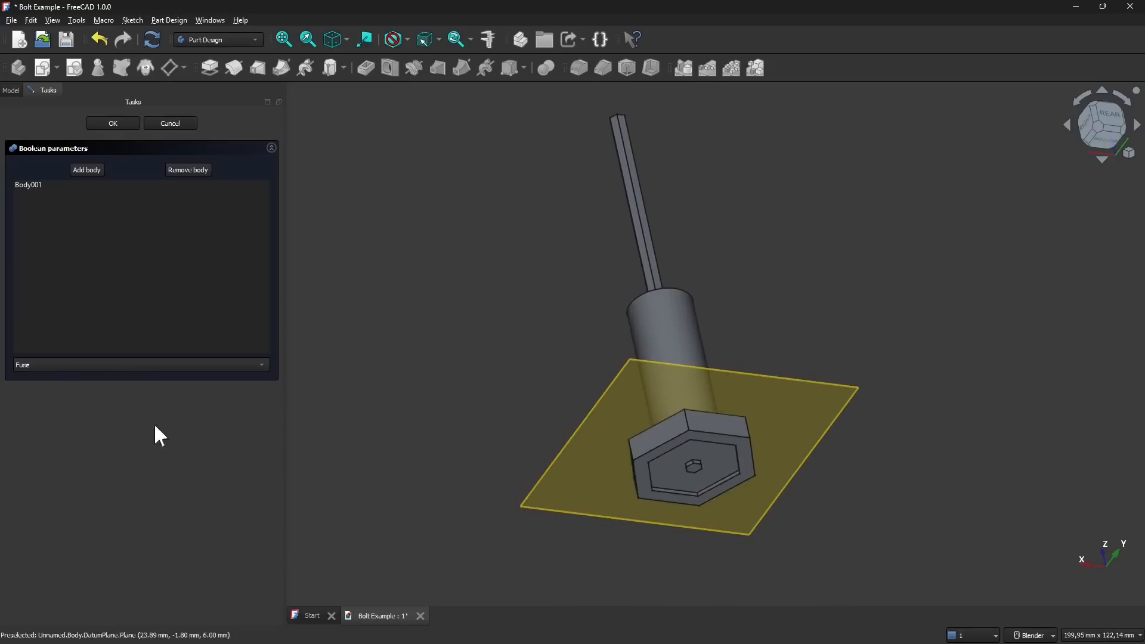
# - Set the Boolean type to Cut and create the operation so the thin prism is subtracted from the bolt
pyautogui.click(98, 365)
pyautogui.click(95, 377)
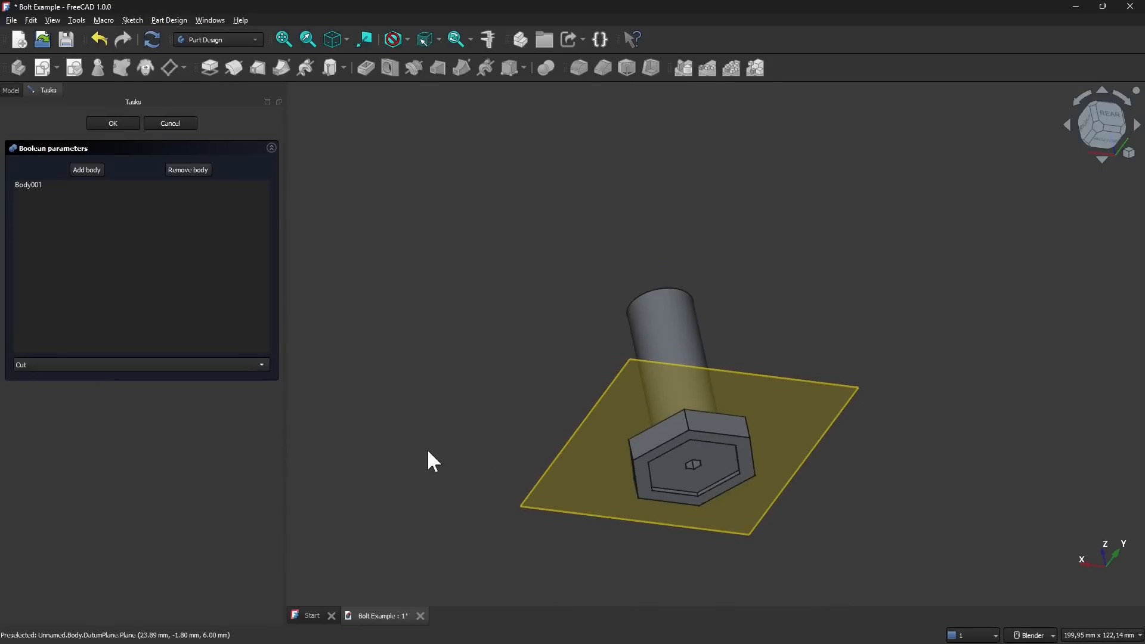
pyautogui.click(113, 123)
pyautogui.moveTo(368, 340); pyautogui.dragTo(199, 286, button='middle')
# - Select the Bolt body and collapse and re-expand its contents to check how the bodies are organised
pyautogui.click(67, 166)
pyautogui.click(56, 123)
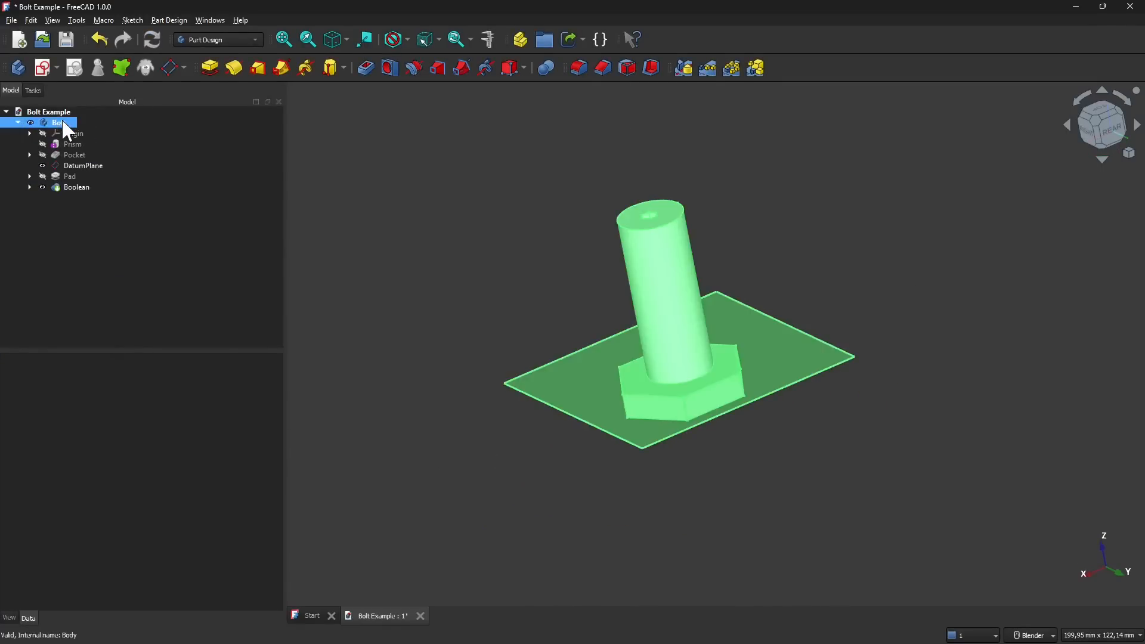
pyautogui.click(17, 122)
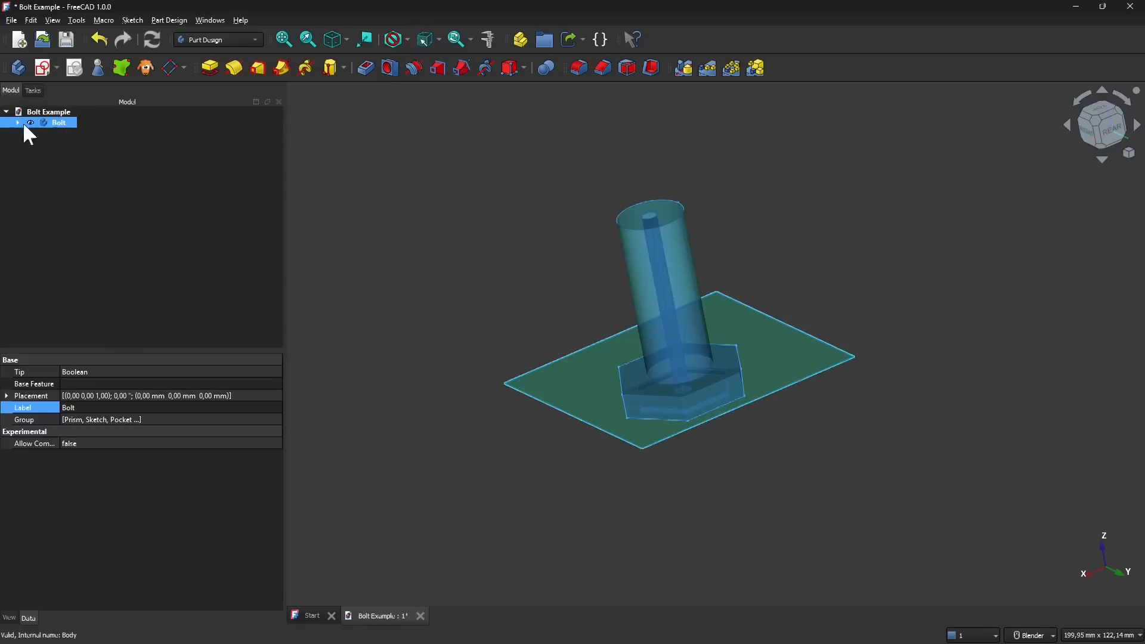
pyautogui.click(18, 122)
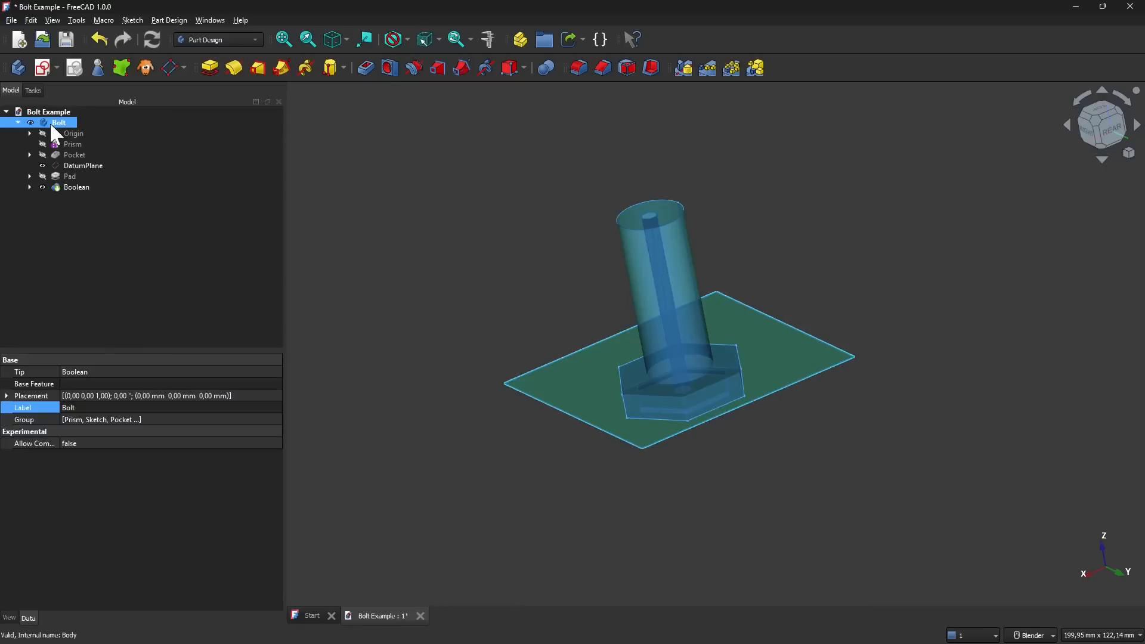
# - Expand the Boolean feature and its nested Body001 to examine the geometry used for the cut
pyautogui.click(77, 186)
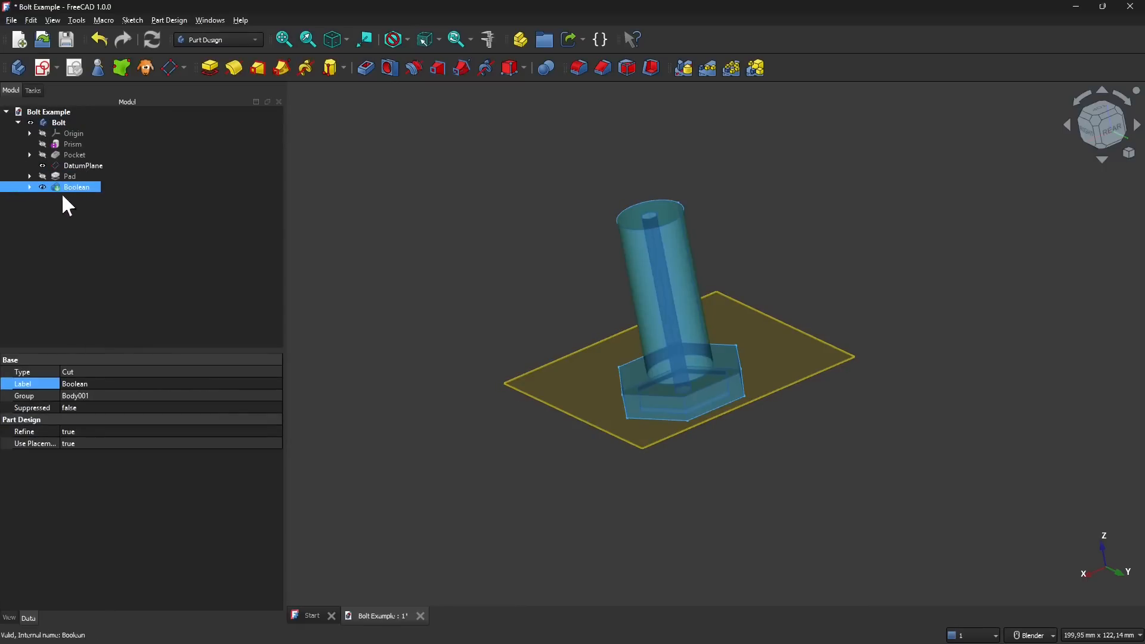
pyautogui.click(29, 187)
pyautogui.click(78, 198)
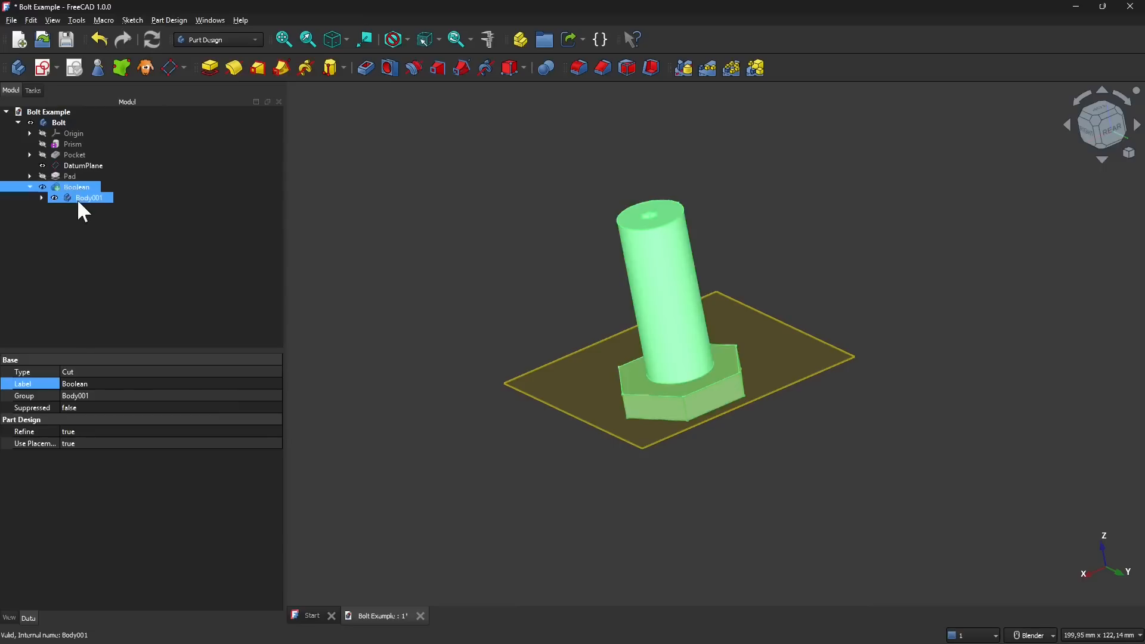
pyautogui.click(42, 197)
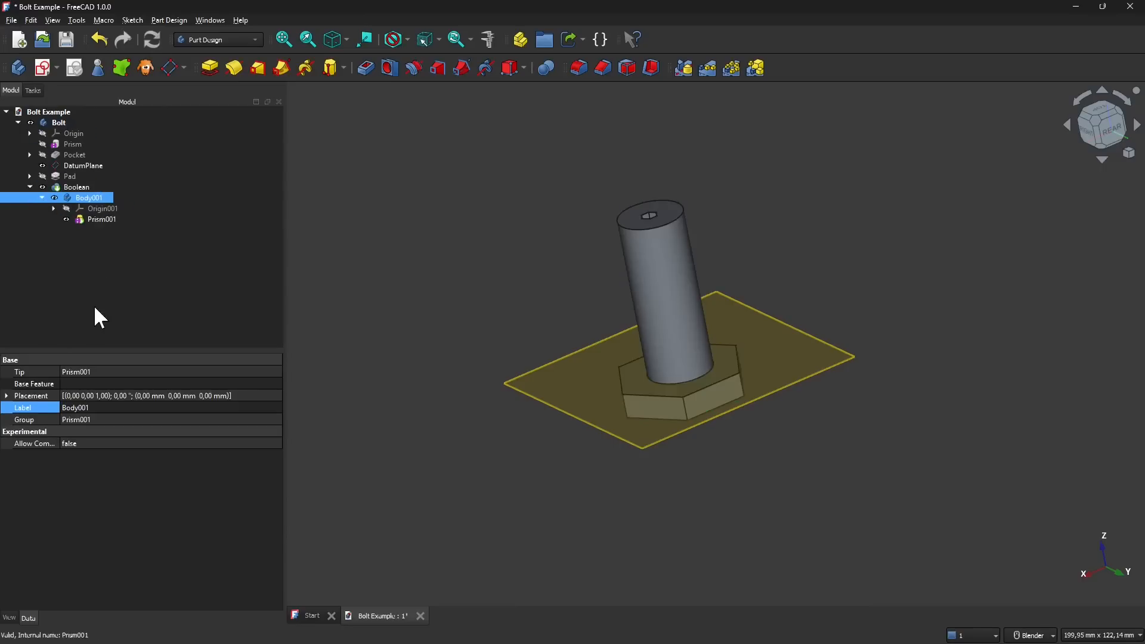
pyautogui.click(63, 124)
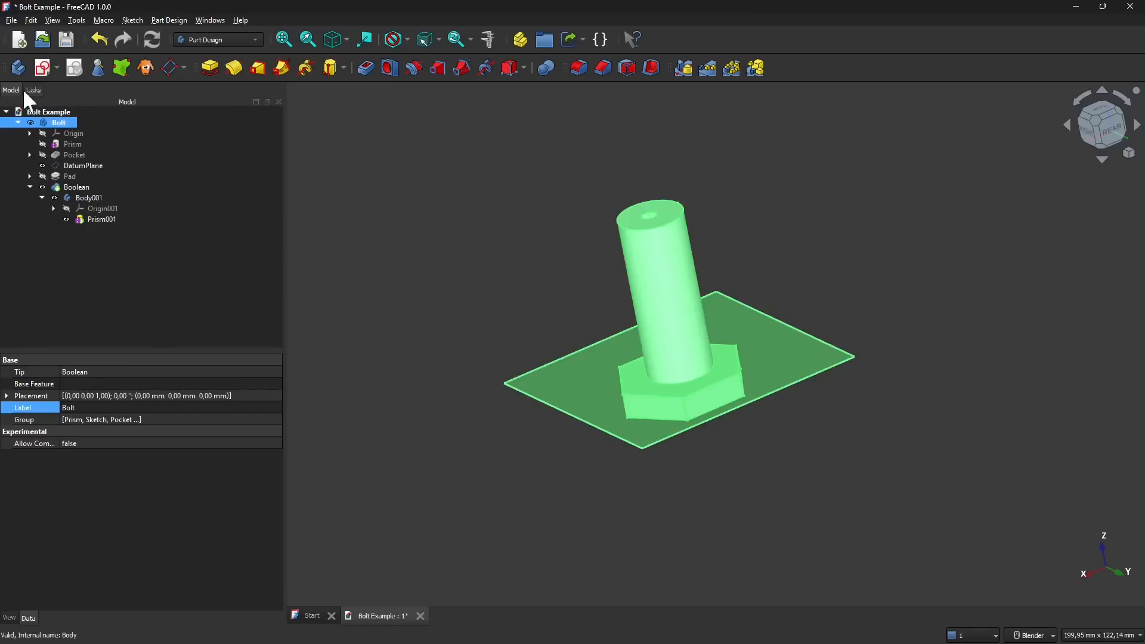
pyautogui.click(73, 280)
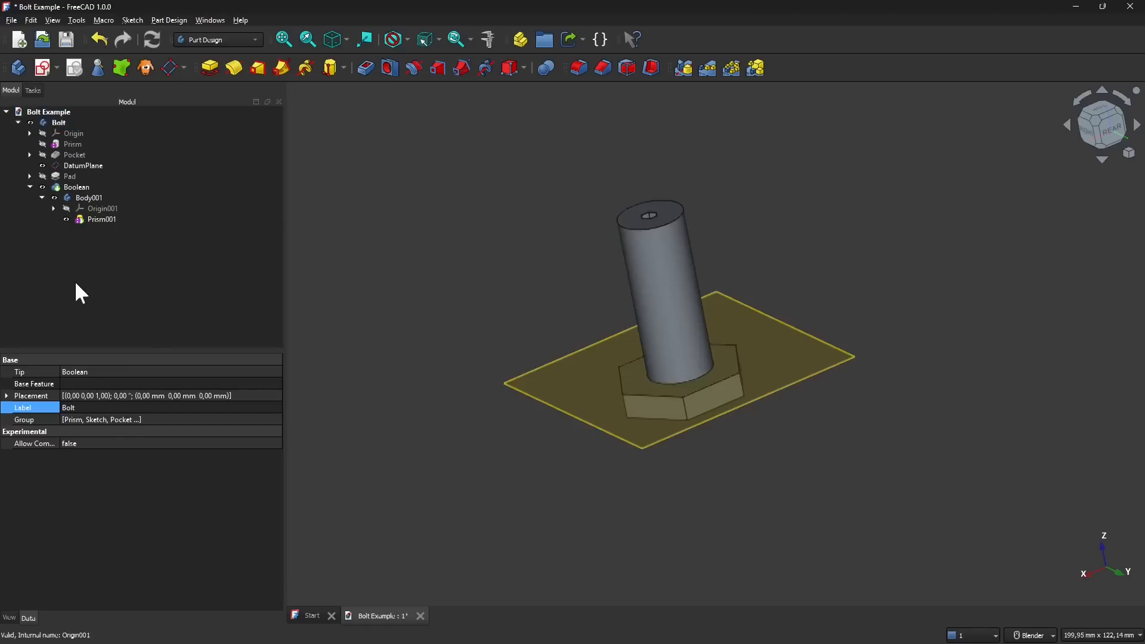